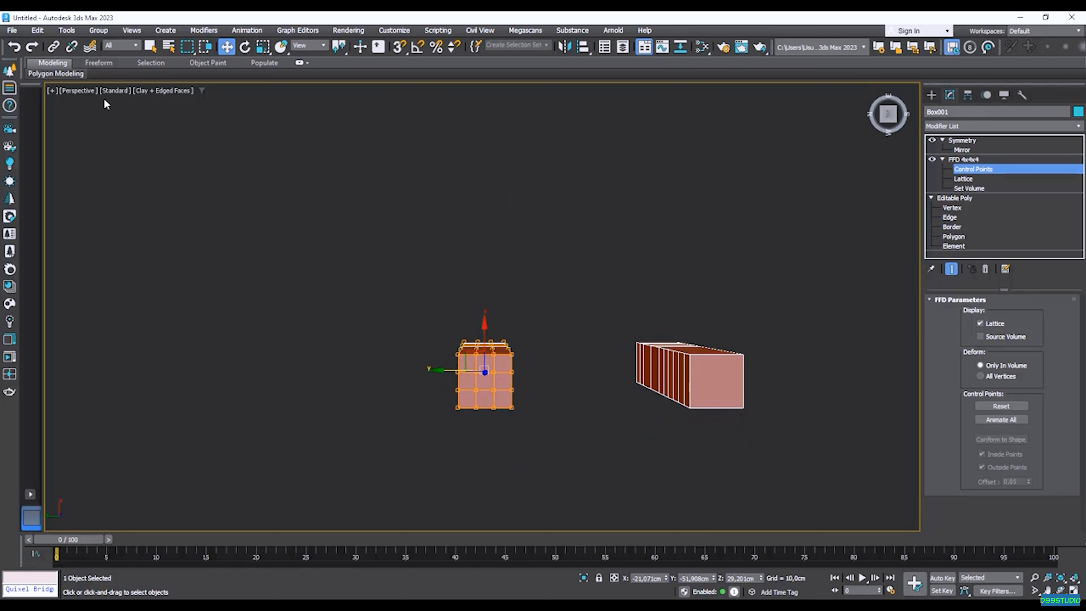
# - Switch the viewport to Orthographic and move the selected middle FFD control points diagonally outward to bow the bars
pyautogui.click(87, 92)
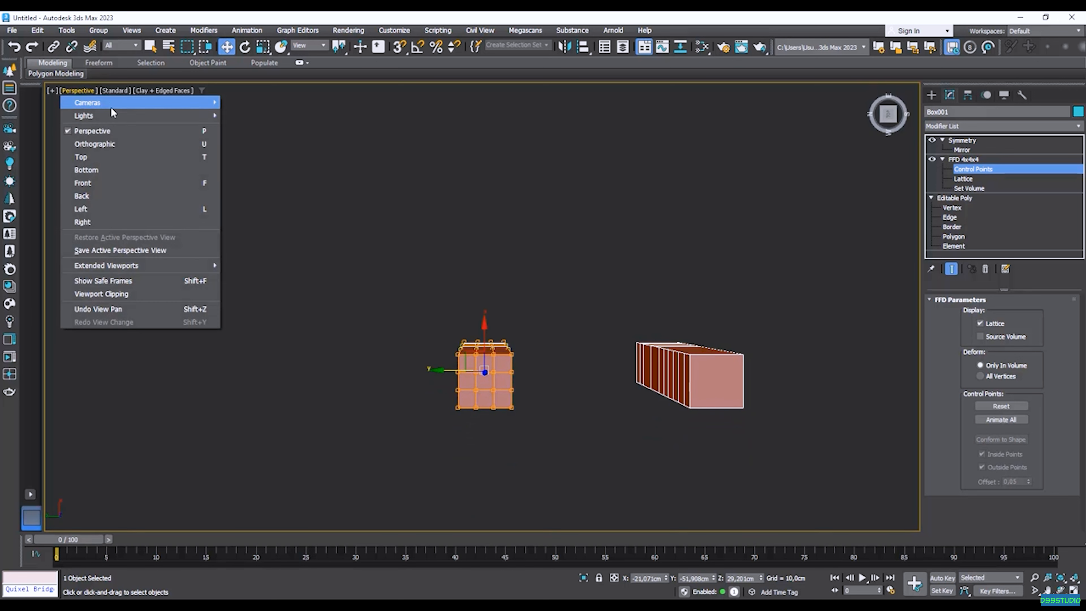
pyautogui.click(118, 146)
pyautogui.scroll(3, 455, 369)
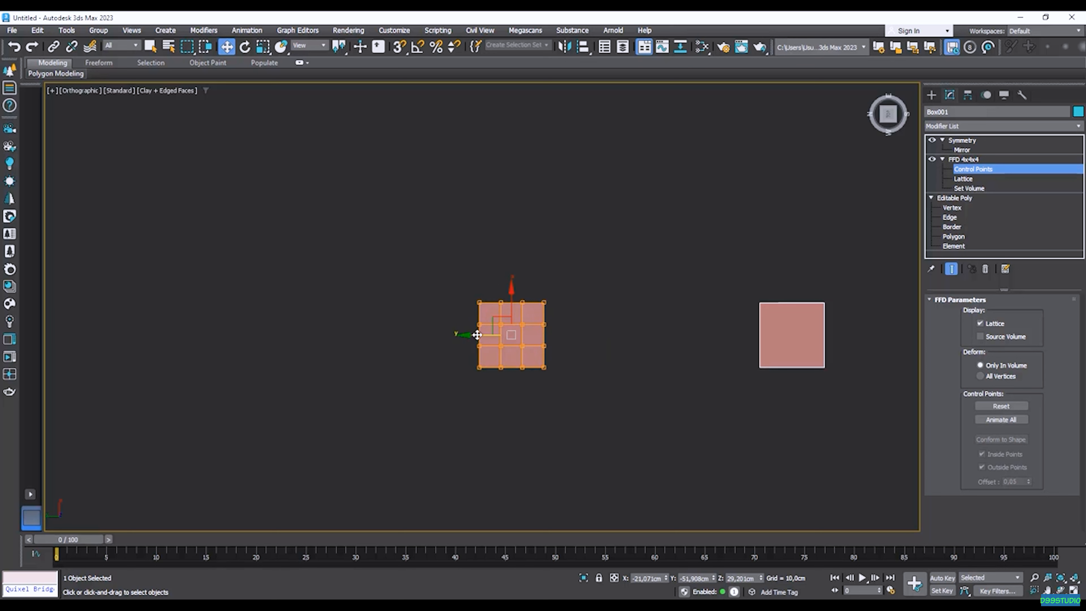
pyautogui.moveTo(495, 321); pyautogui.dragTo(414, 411)
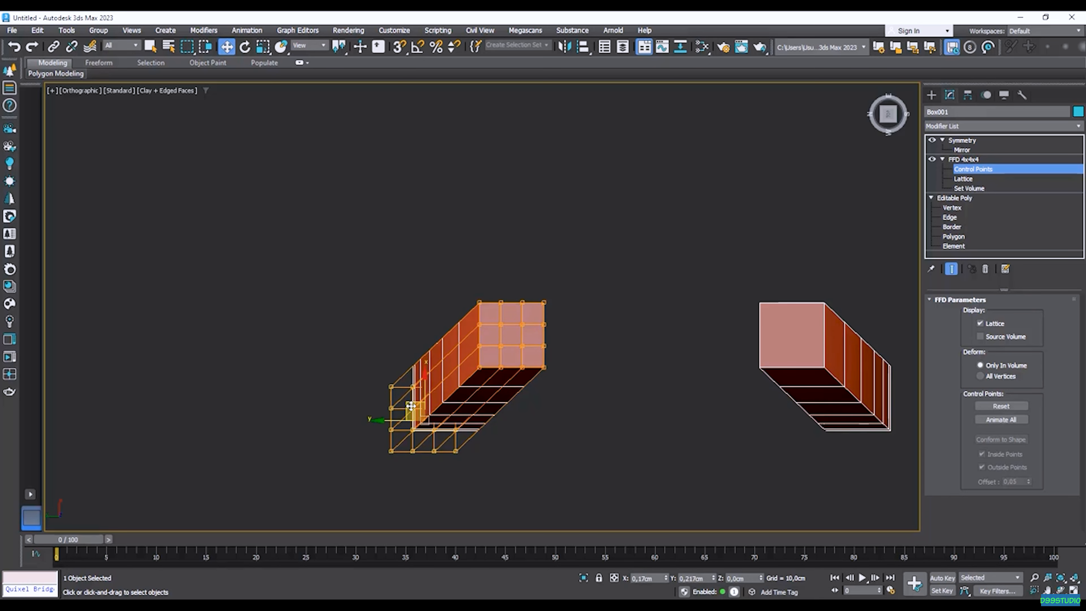
pyautogui.keyDown('alt'); pyautogui.moveTo(537, 425); pyautogui.dragTo(520, 330, button='middle'); pyautogui.keyUp('alt')
pyautogui.scroll(-3, 552, 337)
pyautogui.keyDown('alt'); pyautogui.moveTo(422, 297); pyautogui.dragTo(569, 278, button='middle'); pyautogui.keyUp('alt')
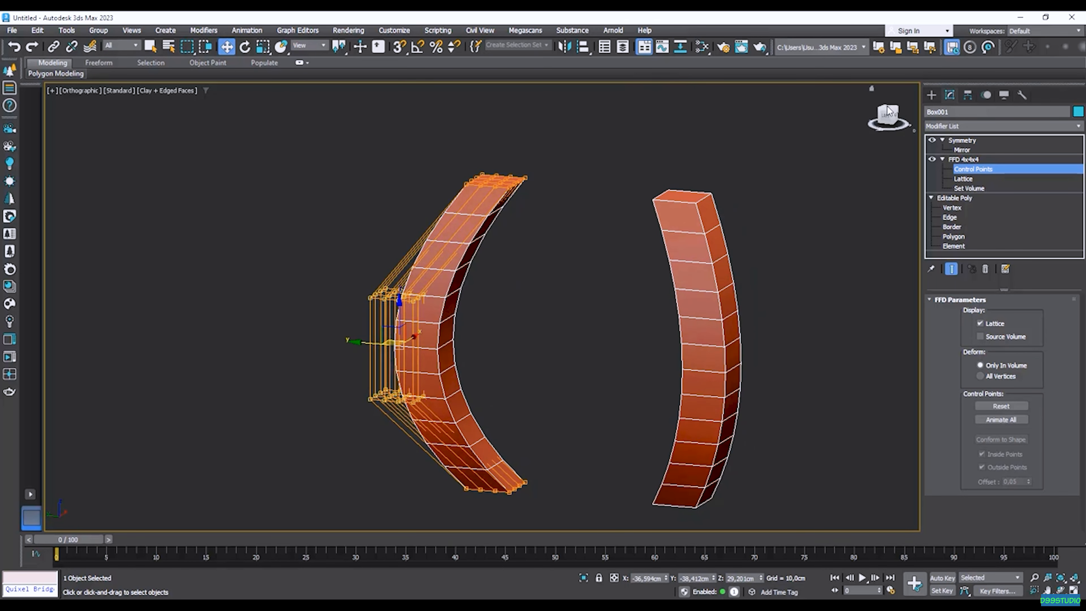
# - Move the Symmetry modifier's mirror plane along Y to bring the two curved ribs closer together
pyautogui.click(970, 151)
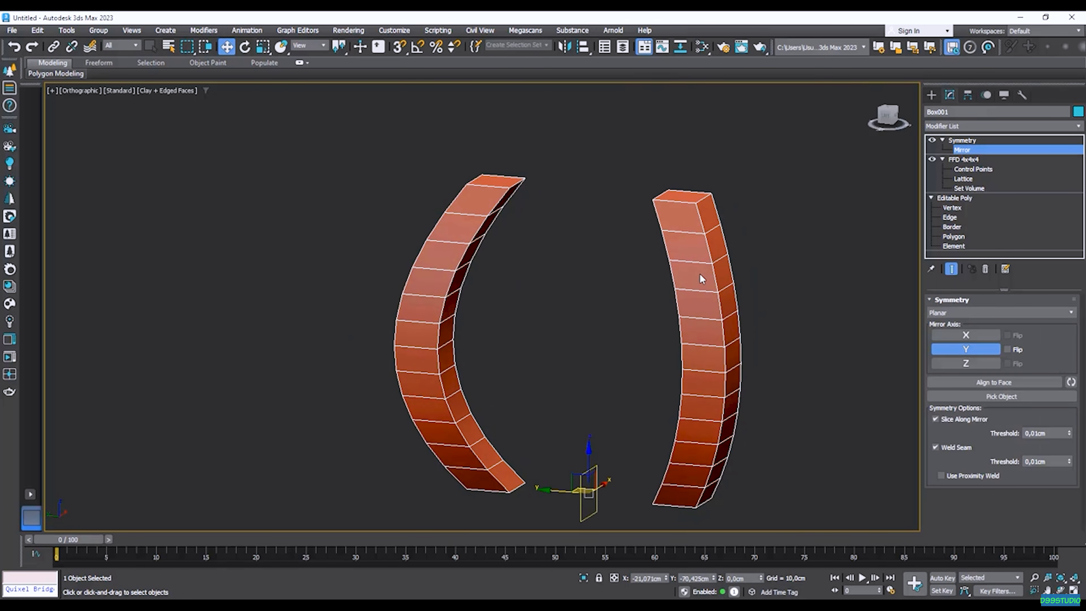
pyautogui.keyDown('alt'); pyautogui.moveTo(701, 276); pyautogui.dragTo(719, 278, button='middle'); pyautogui.keyUp('alt')
pyautogui.moveTo(547, 493); pyautogui.dragTo(544, 448)
pyautogui.keyDown('alt'); pyautogui.moveTo(545, 448); pyautogui.dragTo(538, 444, button='middle'); pyautogui.keyUp('alt')
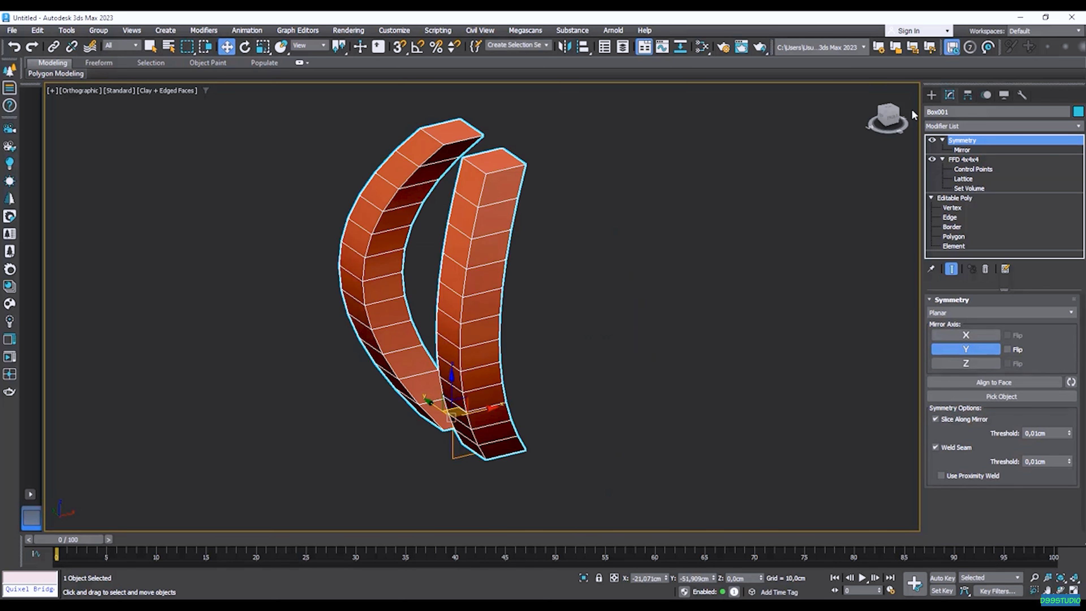
# - Add a second Symmetry modifier with only the X mirror axis enabled and its direction flipped
pyautogui.click(957, 127)
pyautogui.scroll(-15, 956, 257)
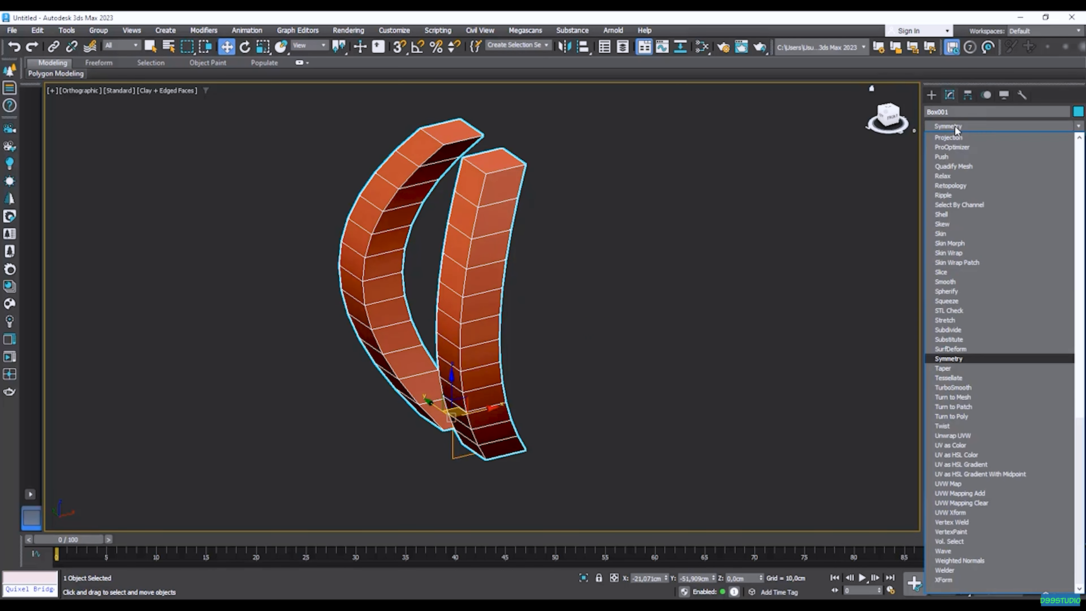
pyautogui.click(959, 359)
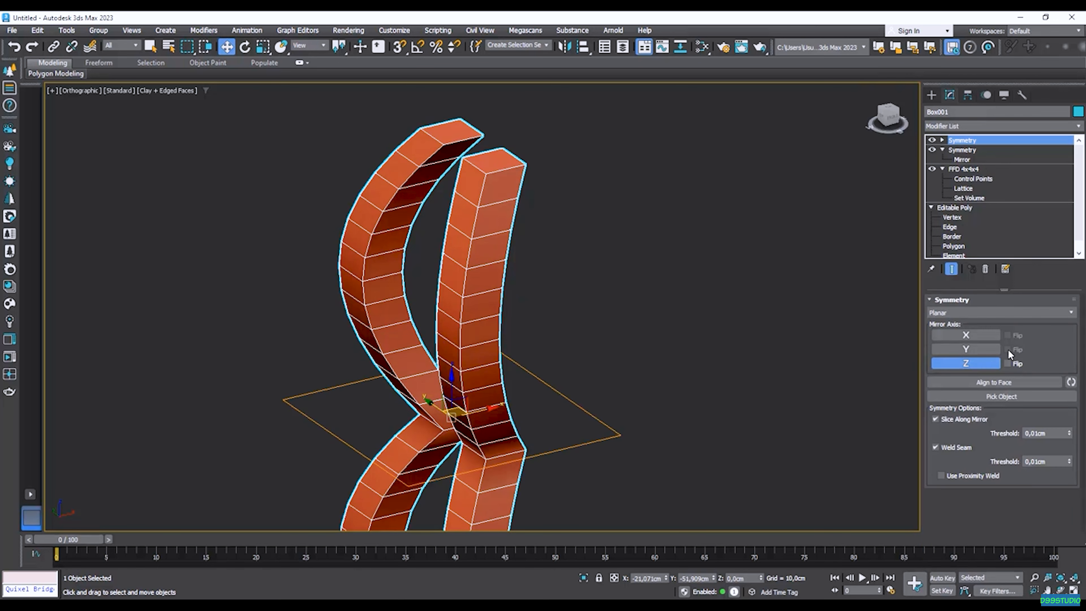
pyautogui.click(977, 367)
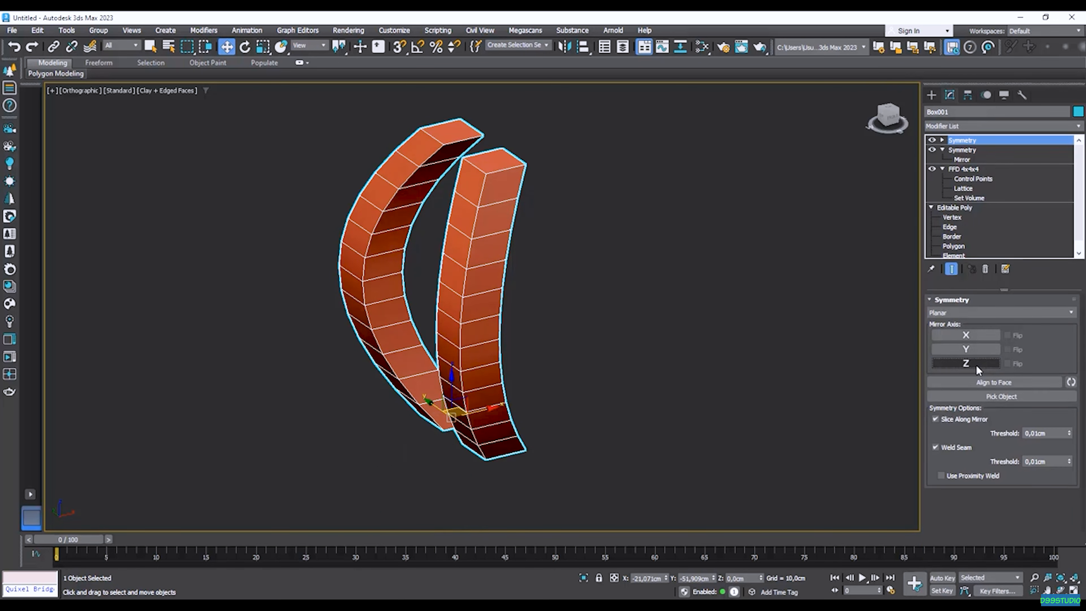
pyautogui.click(966, 335)
pyautogui.click(1007, 335)
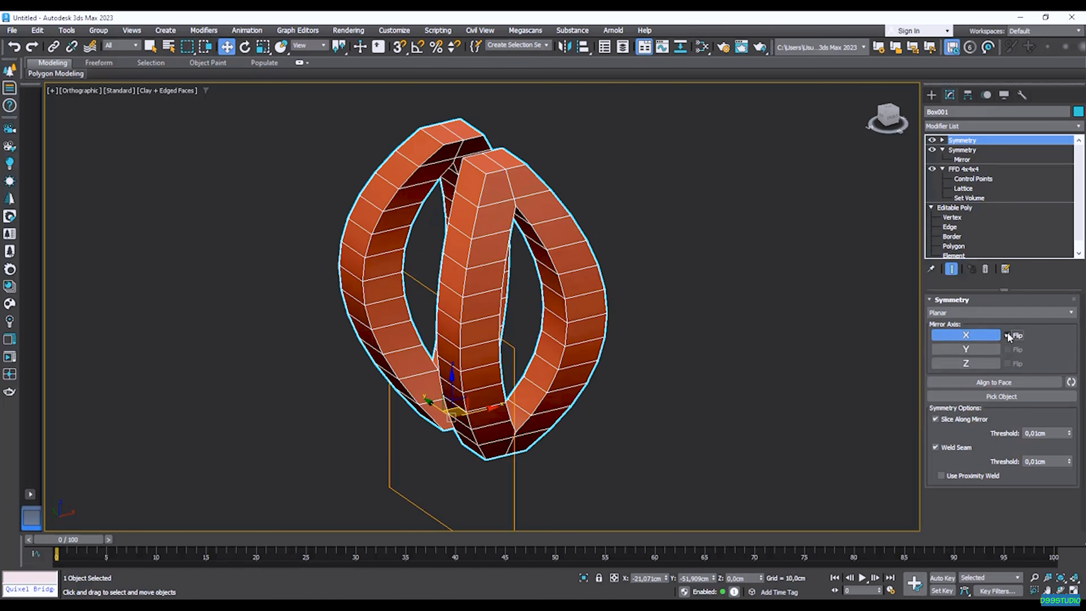
# - Adjust the second Symmetry's mirror plane along X so the four ribs stand apart around an open centre
pyautogui.click(943, 140)
pyautogui.click(963, 150)
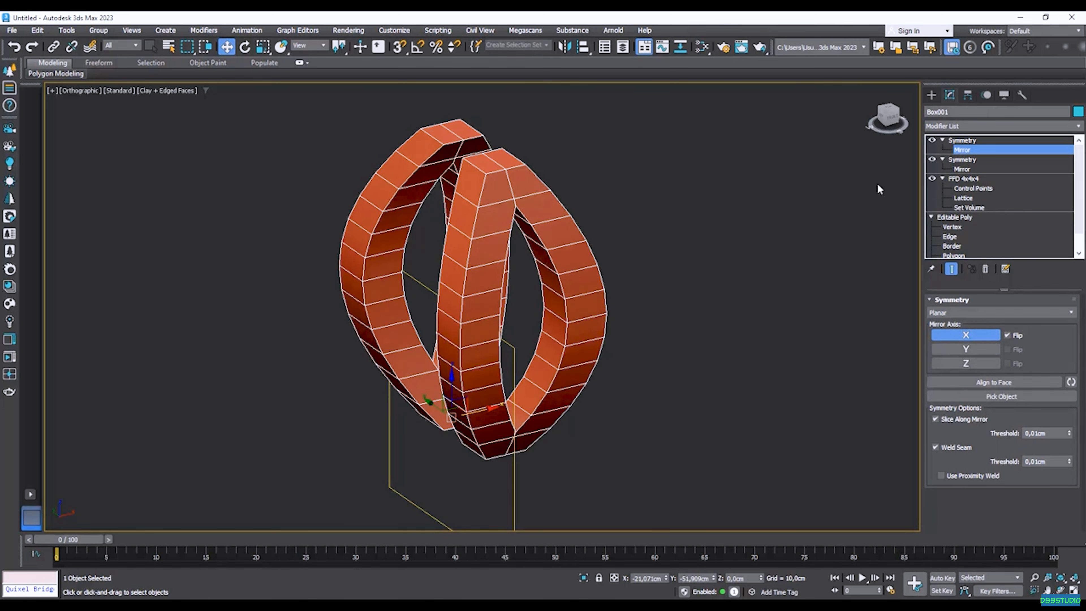
pyautogui.moveTo(491, 409); pyautogui.dragTo(520, 404)
pyautogui.hotkey('ctrl', 'z')
pyautogui.hotkey('ctrl', 'z')
pyautogui.hotkey('ctrl', 'z')
pyautogui.moveTo(670, 335)
pyautogui.keyDown('alt'); pyautogui.mouseDown(button='middle')
pyautogui.moveTo(723, 320)
pyautogui.moveTo(732, 297)
pyautogui.moveTo(650, 339)
pyautogui.mouseUp(button='middle'); pyautogui.keyUp('alt')
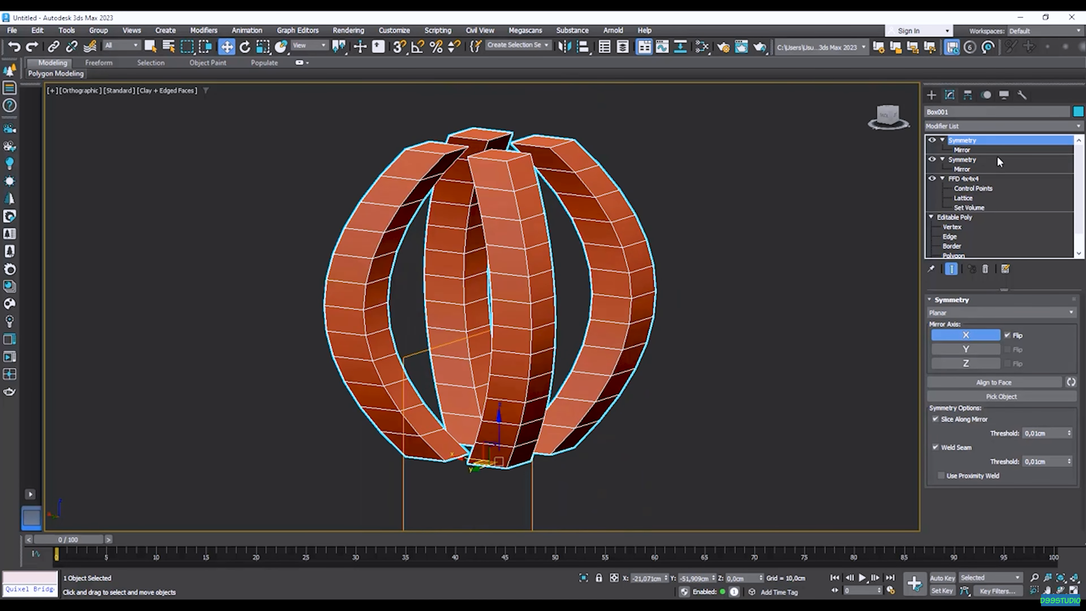
pyautogui.moveTo(652, 231); pyautogui.dragTo(667, 231, button='middle')
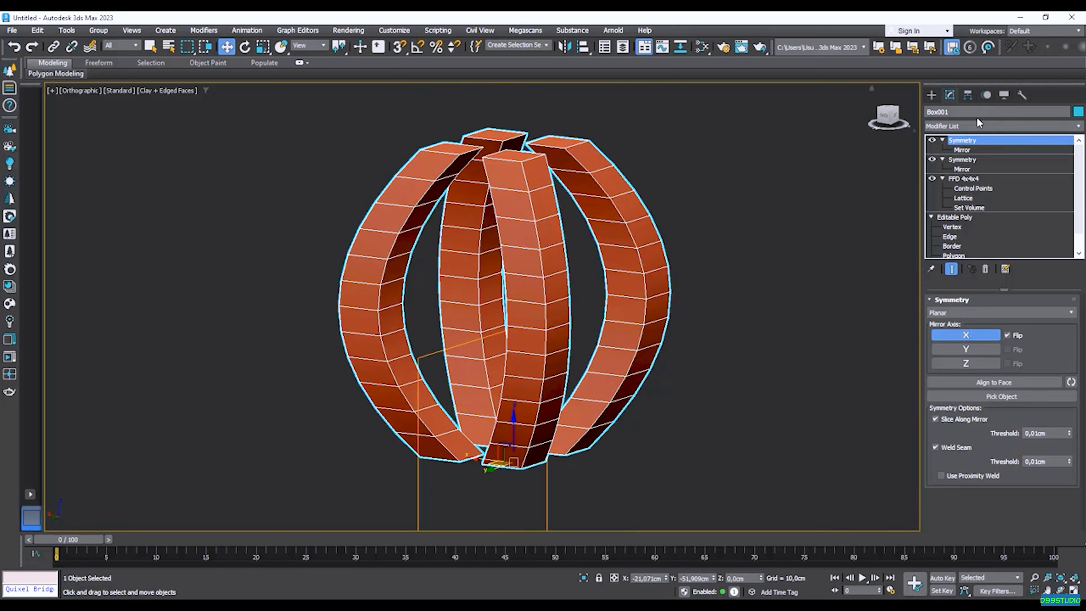
# - Add an Edit Poly modifier above the two Symmetry modifiers
pyautogui.click(975, 126)
pyautogui.press('e')
pyautogui.press('Down')
pyautogui.press('Down')
pyautogui.press('Down')
pyautogui.press('Return')
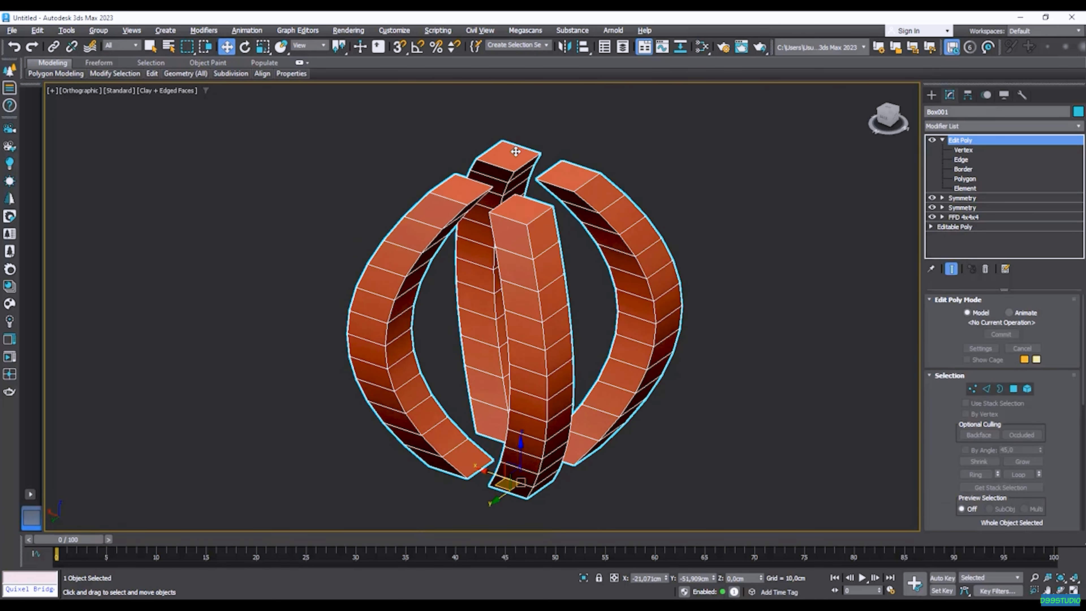
# - Select the top end polygon of each of the four ribs at Polygon level
pyautogui.scroll(2, 514, 151)
pyautogui.keyDown('alt'); pyautogui.moveTo(494, 175); pyautogui.dragTo(489, 182, button='middle'); pyautogui.keyUp('alt')
pyautogui.moveTo(490, 182); pyautogui.dragTo(499, 199, button='middle')
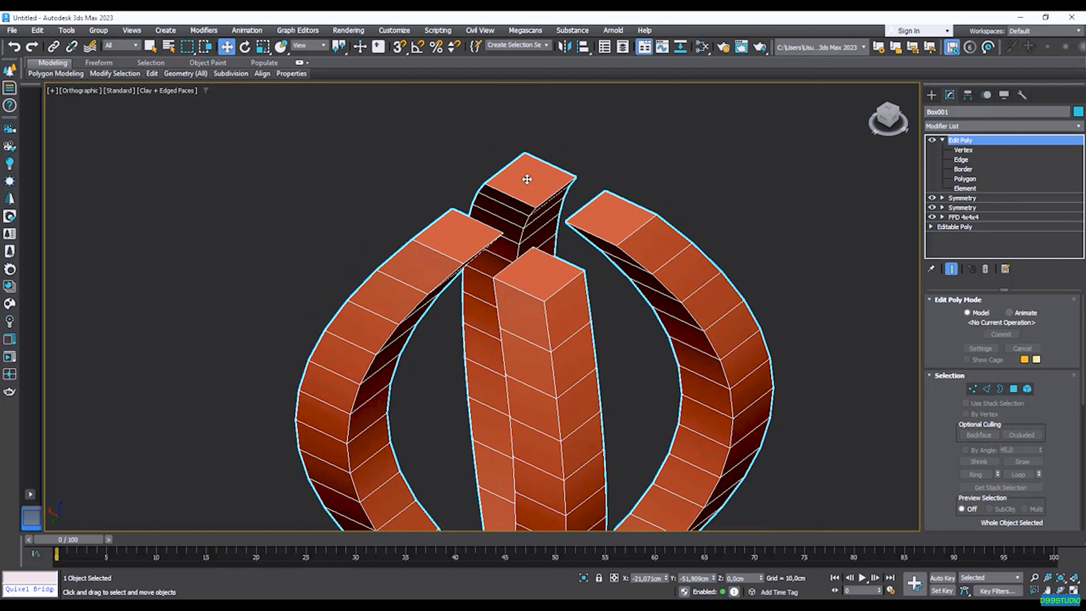
pyautogui.keyDown('alt'); pyautogui.moveTo(606, 268); pyautogui.dragTo(602, 243, button='middle'); pyautogui.keyUp('alt')
pyautogui.scroll(-2, 623, 228)
pyautogui.moveTo(554, 198); pyautogui.dragTo(458, 273, button='middle')
pyautogui.scroll(-2, 528, 242)
pyautogui.scroll(3, 523, 252)
pyautogui.click(974, 179)
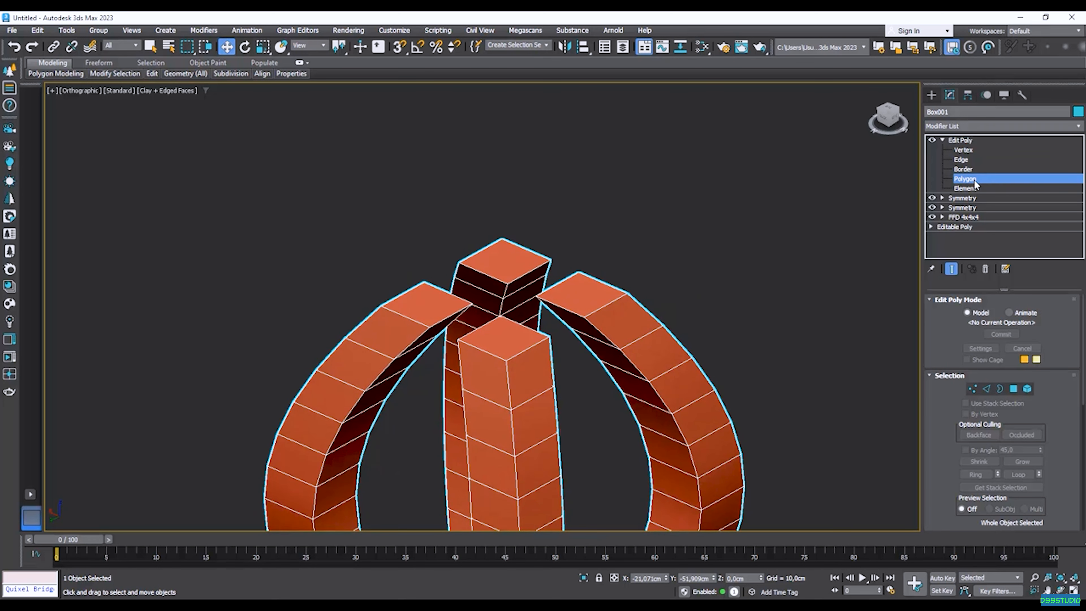
pyautogui.click(435, 311)
pyautogui.keyDown('ctrl'); pyautogui.click(522, 271); pyautogui.keyUp('ctrl')
pyautogui.keyDown('ctrl'); pyautogui.click(581, 296); pyautogui.keyUp('ctrl')
pyautogui.keyDown('ctrl'); pyautogui.click(523, 345); pyautogui.keyUp('ctrl')
pyautogui.moveTo(536, 307)
pyautogui.keyDown('alt'); pyautogui.mouseDown(button='middle')
pyautogui.moveTo(513, 354)
pyautogui.moveTo(542, 293)
pyautogui.mouseUp(button='middle'); pyautogui.keyUp('alt')
pyautogui.click(439, 267)
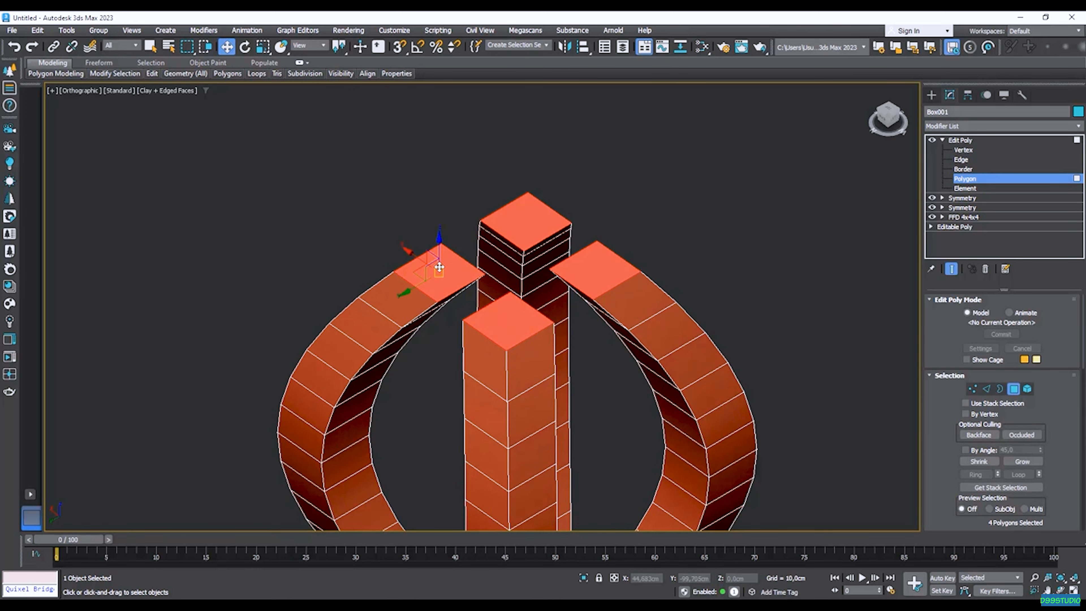
pyautogui.moveTo(462, 265); pyautogui.dragTo(465, 291, button='middle')
pyautogui.click(506, 252)
pyautogui.click(495, 342)
pyautogui.click(600, 299)
pyautogui.click(455, 304)
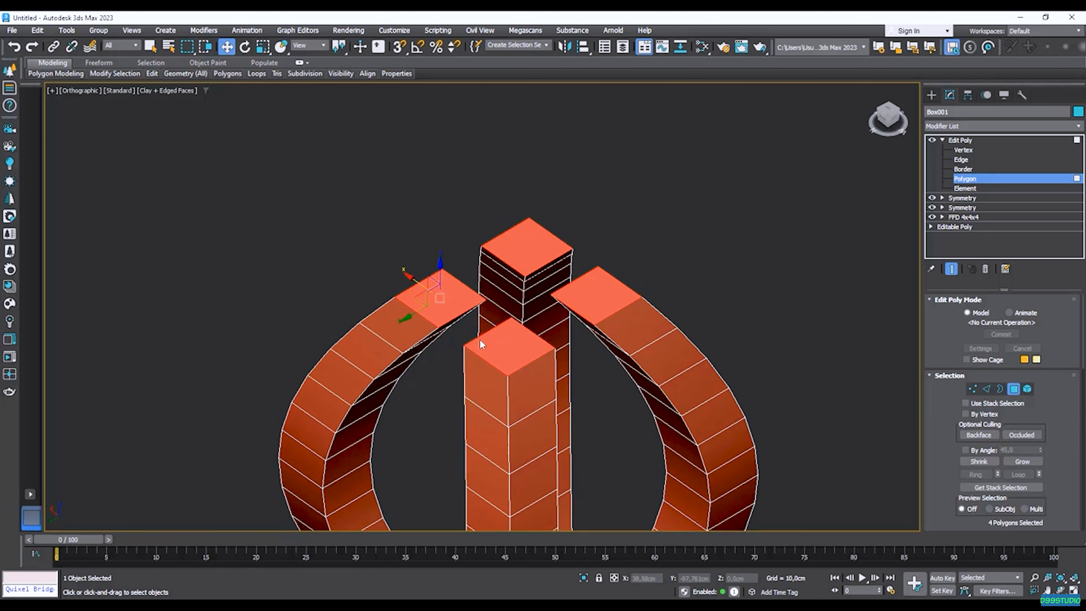
# - Activate Slice Plane for the selected polygons and raise the plane to the tops of the ribs
pyautogui.click(930, 301)
pyautogui.click(930, 313)
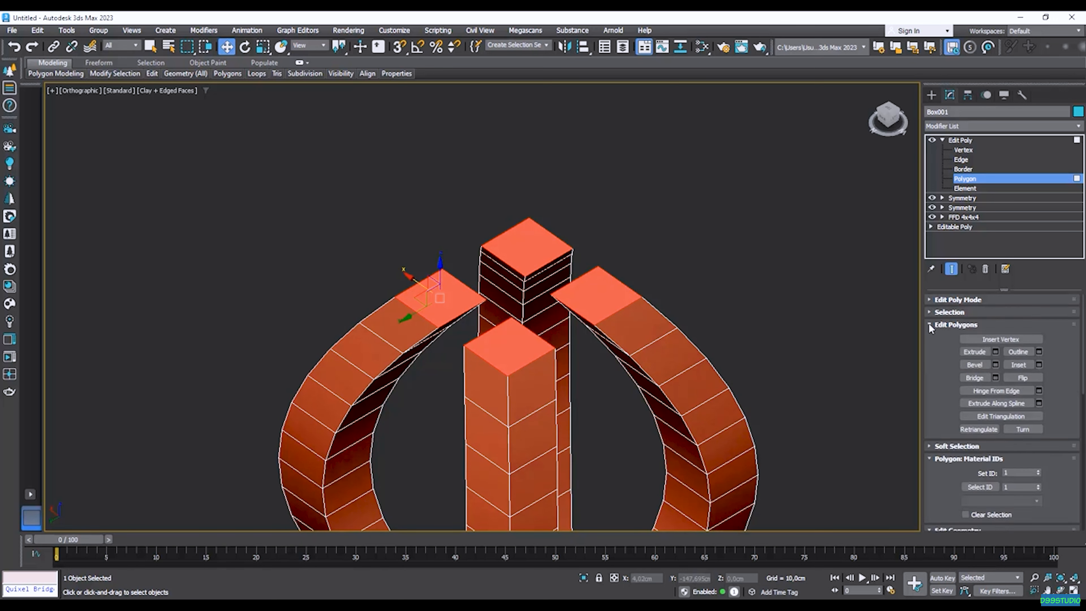
pyautogui.click(931, 325)
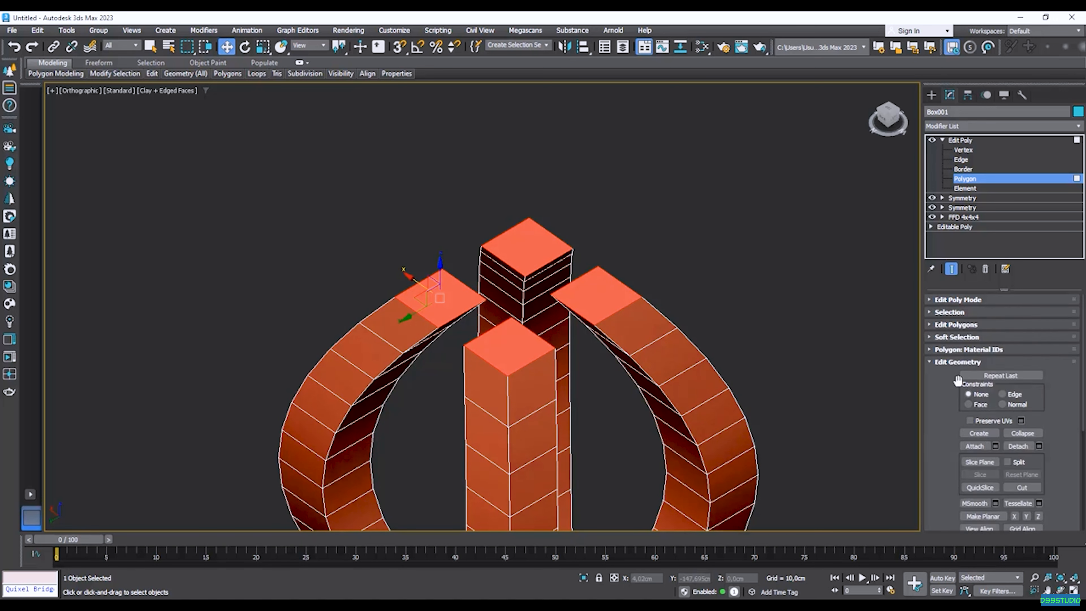
pyautogui.moveTo(945, 428); pyautogui.dragTo(956, 361)
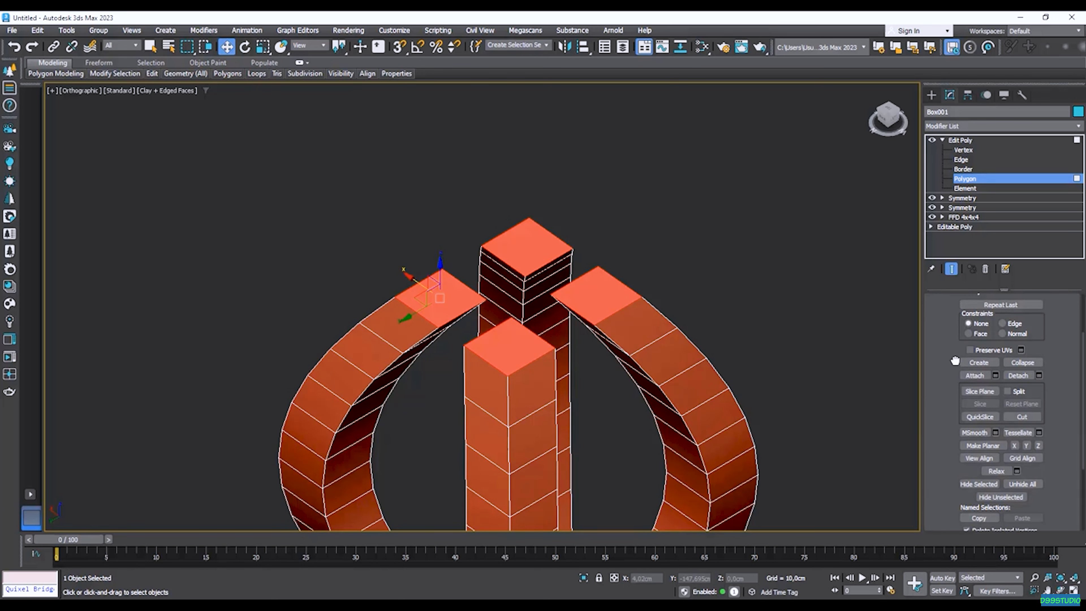
pyautogui.click(980, 392)
pyautogui.scroll(-5, 638, 253)
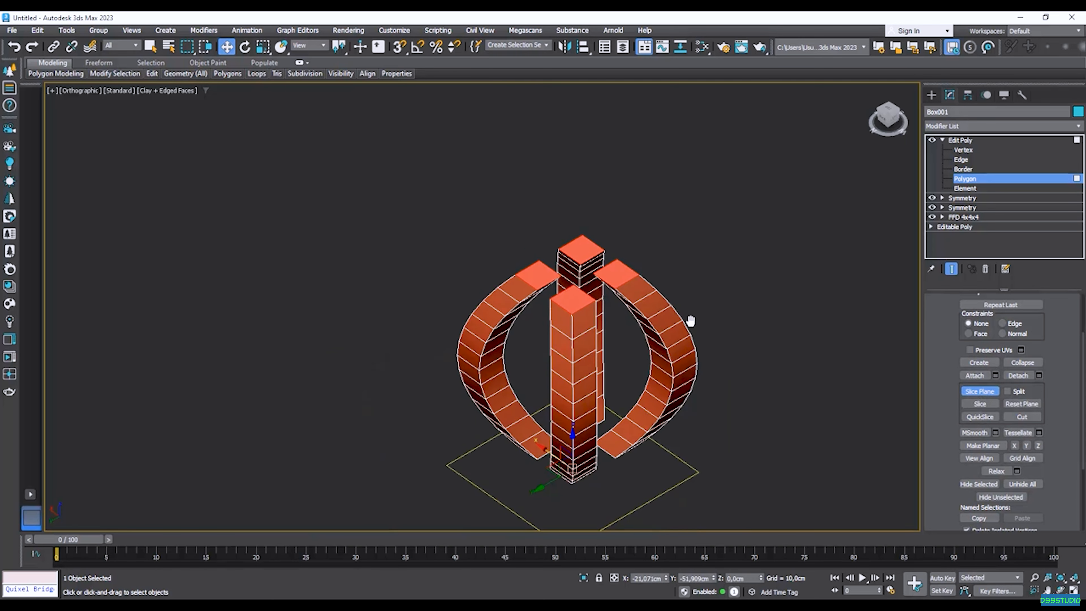
pyautogui.moveTo(556, 389); pyautogui.dragTo(589, 214)
pyautogui.scroll(4, 623, 260)
pyautogui.moveTo(622, 260); pyautogui.dragTo(642, 240, button='middle')
# - With angle snap on, rotate the slice plane upright and move it along X to halve the top faces of both rib pairs
pyautogui.press('e')
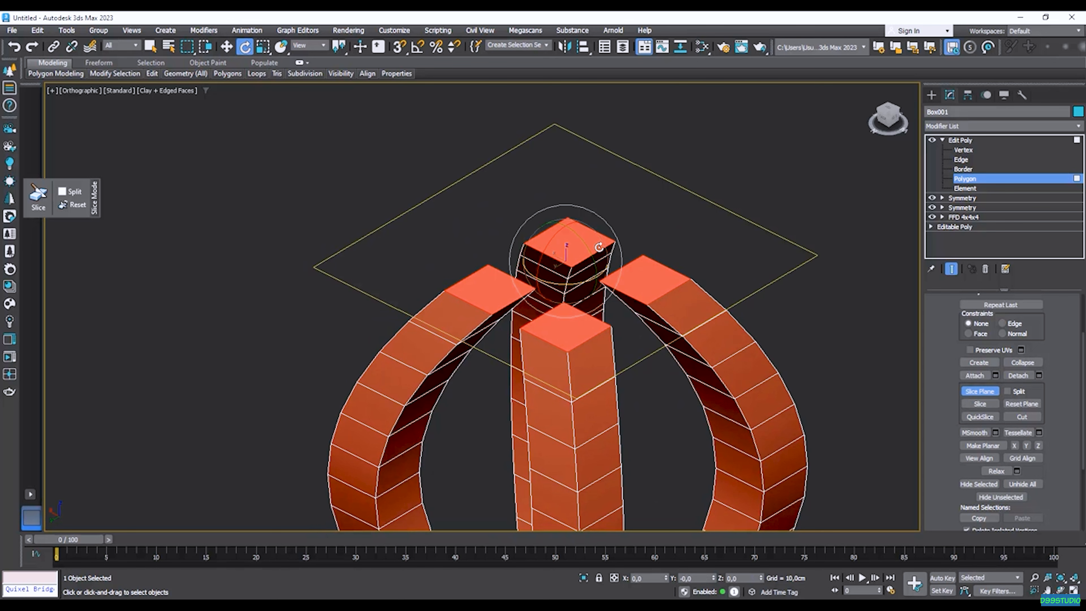
pyautogui.click(417, 50)
pyautogui.moveTo(583, 243); pyautogui.dragTo(601, 292)
pyautogui.keyDown('alt'); pyautogui.moveTo(601, 291); pyautogui.dragTo(599, 259, button='middle'); pyautogui.keyUp('alt')
pyautogui.keyDown('alt'); pyautogui.moveTo(573, 306); pyautogui.dragTo(604, 226, button='middle'); pyautogui.keyUp('alt')
pyautogui.keyDown('alt'); pyautogui.moveTo(599, 297); pyautogui.dragTo(521, 274, button='middle'); pyautogui.keyUp('alt')
pyautogui.press('w')
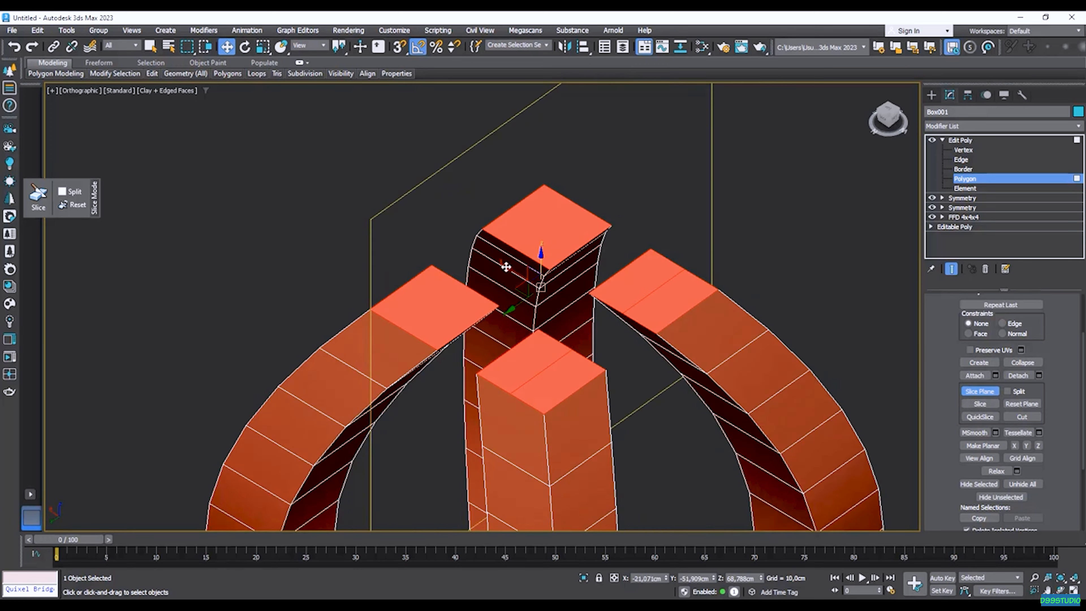
pyautogui.moveTo(508, 270); pyautogui.dragTo(413, 198)
pyautogui.keyDown('alt'); pyautogui.moveTo(676, 334); pyautogui.dragTo(650, 340, button='middle'); pyautogui.keyUp('alt')
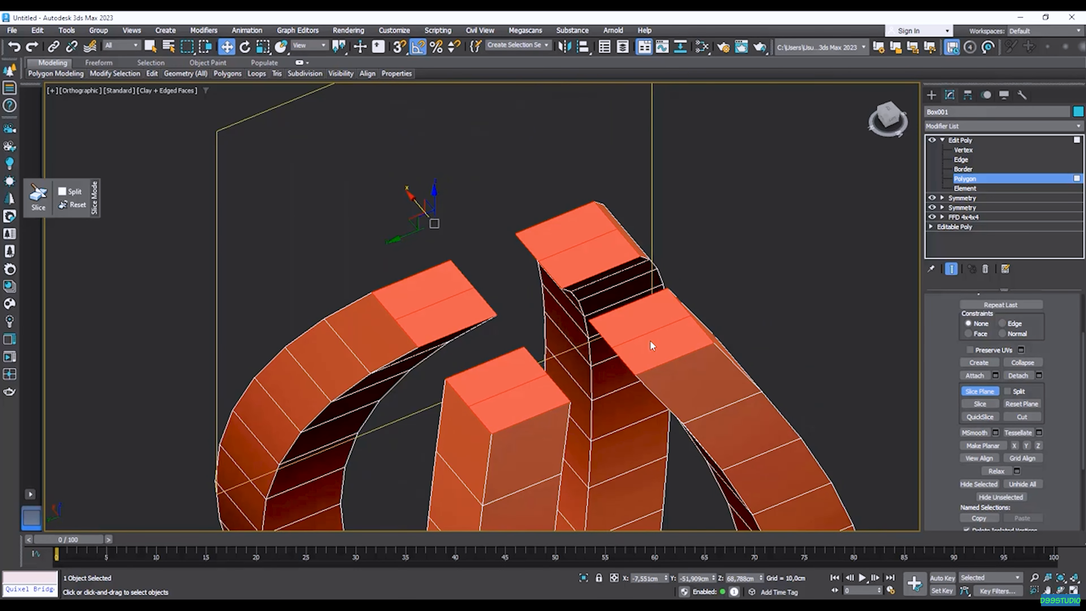
# - Rotate the slice plane perpendicular to the existing cuts and slice the first pair of top faces into quarters
pyautogui.press('e')
pyautogui.keyDown('alt'); pyautogui.moveTo(503, 232); pyautogui.dragTo(520, 231, button='middle'); pyautogui.keyUp('alt')
pyautogui.moveTo(437, 247); pyautogui.dragTo(487, 252)
pyautogui.keyDown('alt'); pyautogui.moveTo(487, 251); pyautogui.dragTo(427, 239, button='middle'); pyautogui.keyUp('alt')
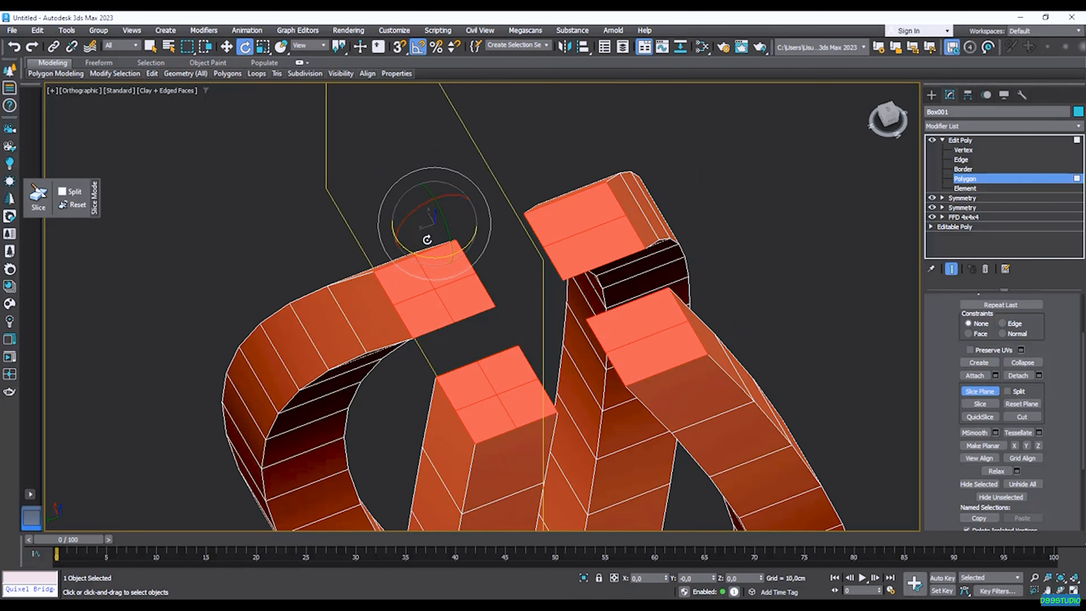
pyautogui.click(988, 402)
pyautogui.keyDown('alt'); pyautogui.moveTo(544, 364); pyautogui.dragTo(511, 357, button='middle'); pyautogui.keyUp('alt')
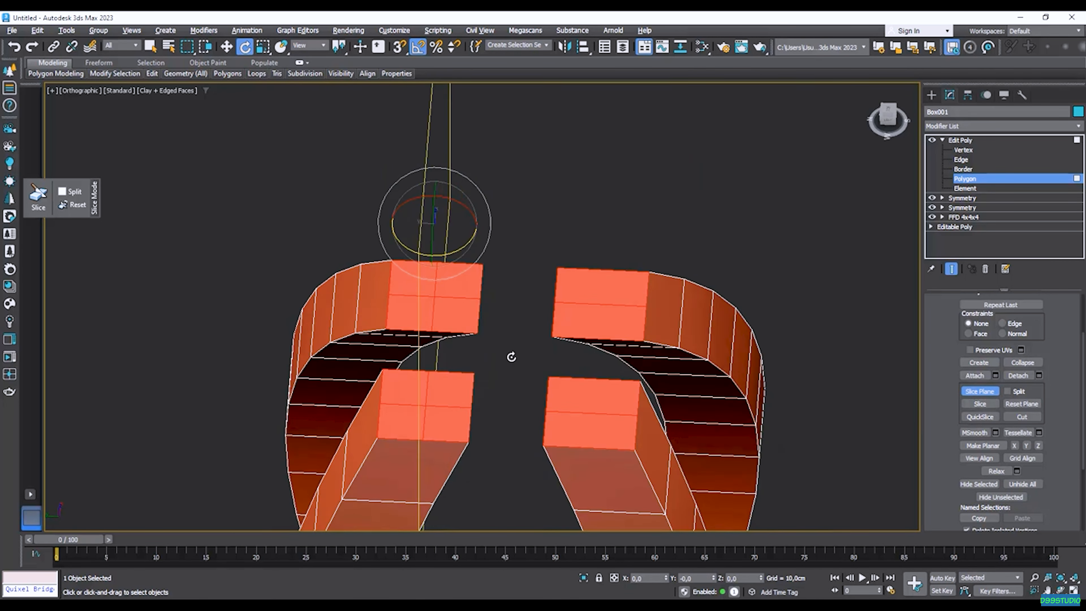
# - Move the slice plane along Y to about -67.7 cm, quarter the other pair of top faces, and finish slicing
pyautogui.press('w')
pyautogui.moveTo(394, 219); pyautogui.dragTo(563, 243)
pyautogui.keyDown('alt'); pyautogui.moveTo(563, 243); pyautogui.dragTo(592, 261, button='middle'); pyautogui.keyUp('alt')
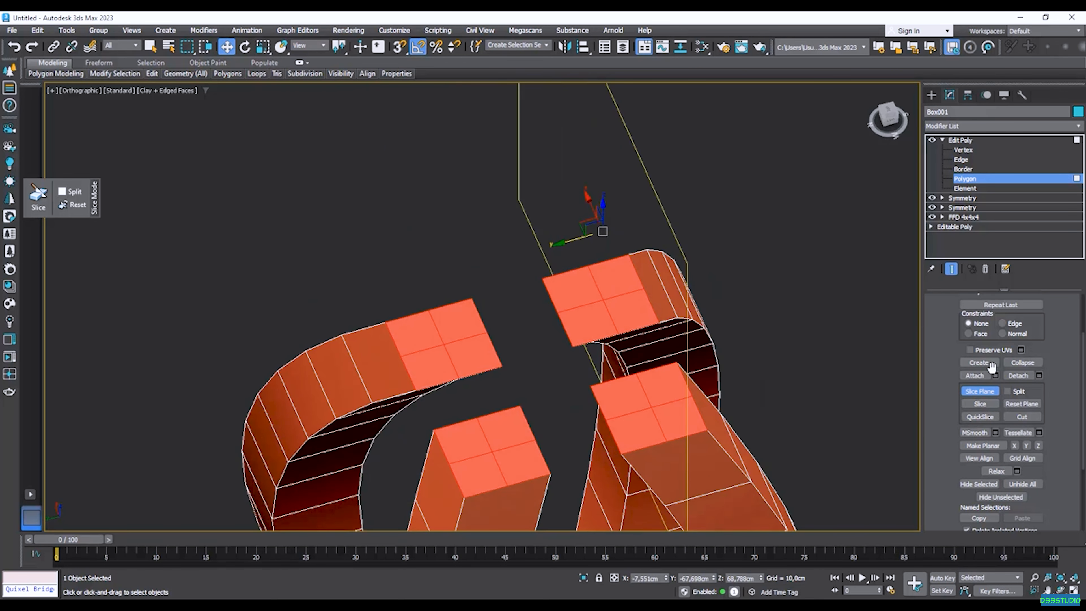
pyautogui.keyDown('alt'); pyautogui.moveTo(791, 351); pyautogui.dragTo(693, 355, button='middle'); pyautogui.keyUp('alt')
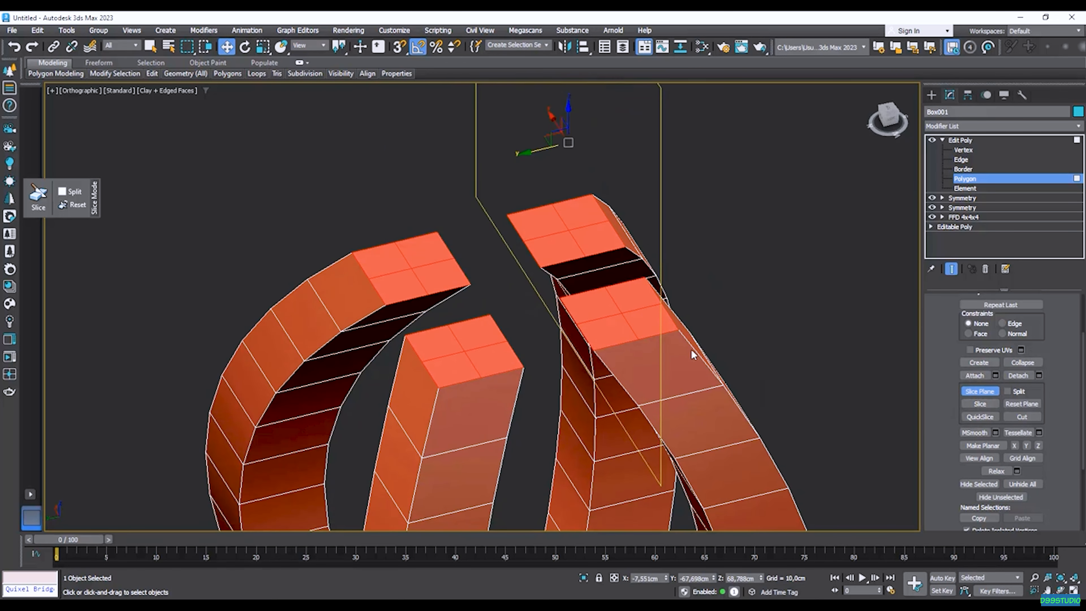
pyautogui.click(980, 392)
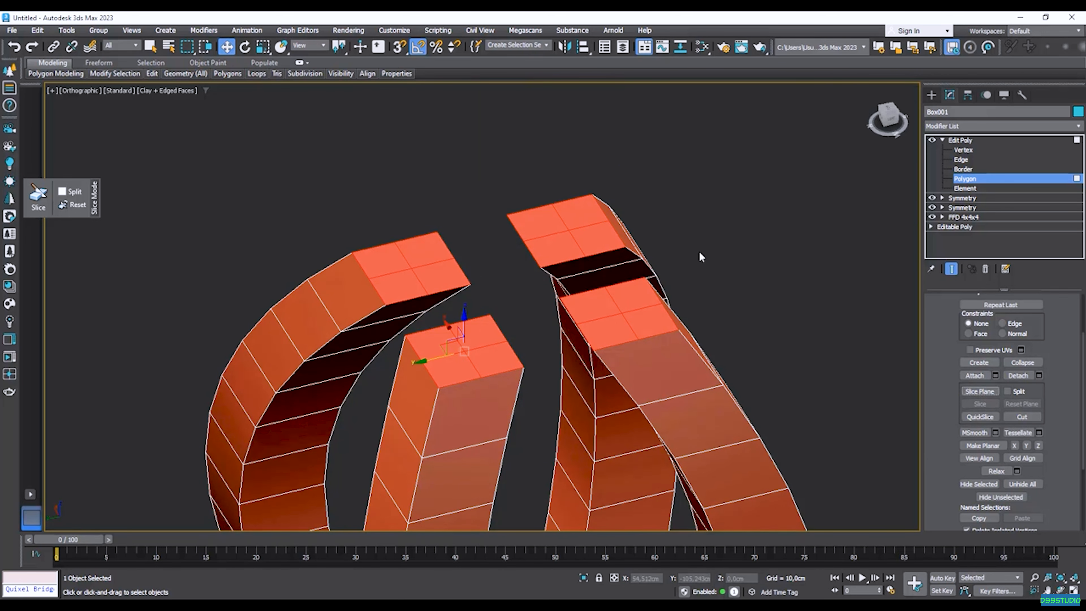
# - Select the inner quarter polygon facing the centre on the top of each of the four ribs
pyautogui.click(508, 358)
pyautogui.keyDown('ctrl'); pyautogui.click(594, 334); pyautogui.keyUp('ctrl')
pyautogui.click(551, 233)
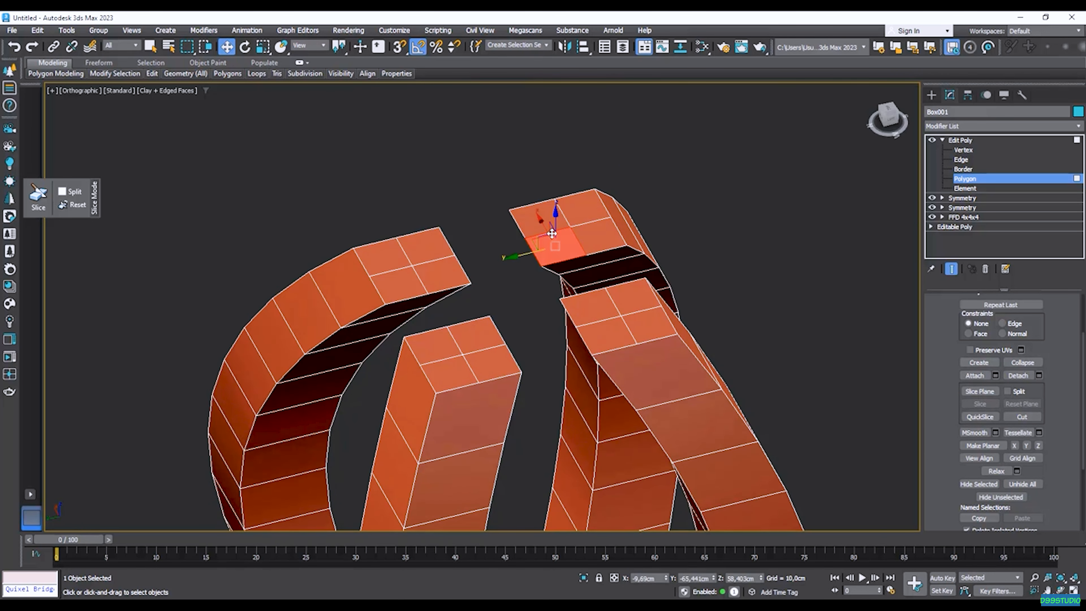
pyautogui.keyDown('ctrl'); pyautogui.click(597, 308); pyautogui.keyUp('ctrl')
pyautogui.keyDown('ctrl'); pyautogui.click(472, 337); pyautogui.keyUp('ctrl')
pyautogui.keyDown('ctrl'); pyautogui.click(452, 278); pyautogui.keyUp('ctrl')
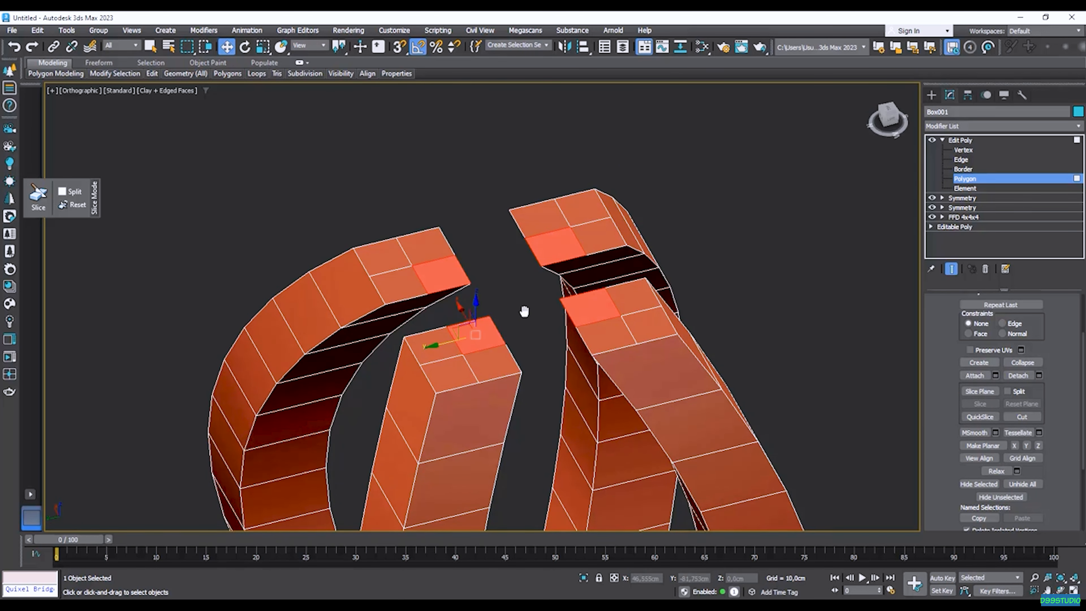
# - Extrude the four selected inner polygons upward by 40 cm
pyautogui.keyDown('alt'); pyautogui.moveTo(524, 312); pyautogui.dragTo(567, 298, button='middle'); pyautogui.keyUp('alt')
pyautogui.scroll(3, 569, 274)
pyautogui.rightClick(572, 262)
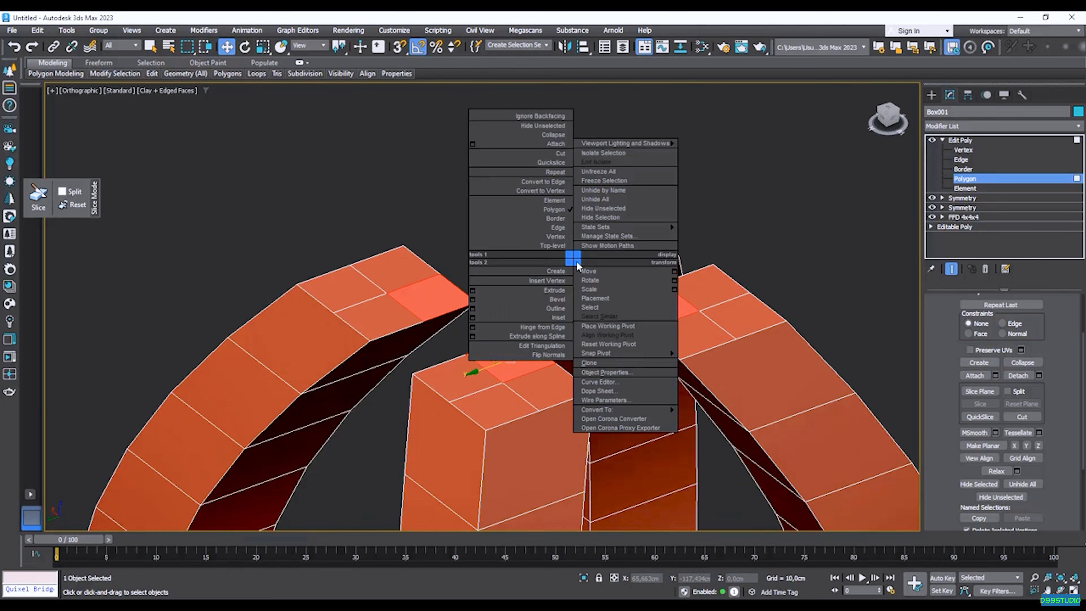
pyautogui.click(472, 291)
pyautogui.moveTo(631, 315); pyautogui.dragTo(677, 92)
pyautogui.keyDown('alt'); pyautogui.moveTo(584, 337); pyautogui.dragTo(637, 312, button='middle'); pyautogui.keyUp('alt')
pyautogui.click(641, 313)
pyautogui.write('40')
pyautogui.press('Return')
pyautogui.scroll(-5, 472, 248)
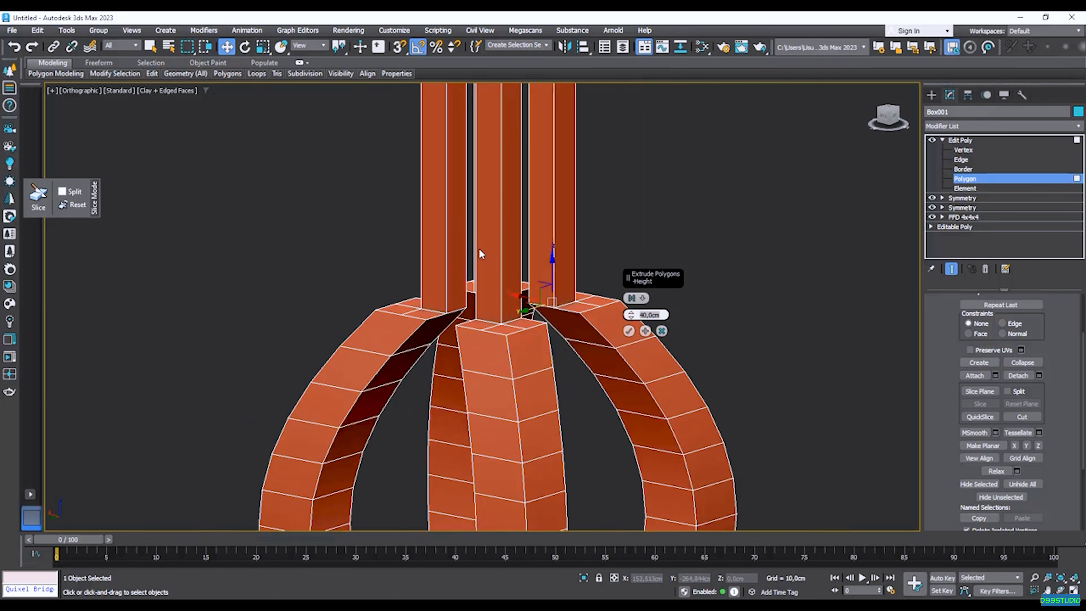
pyautogui.click(629, 332)
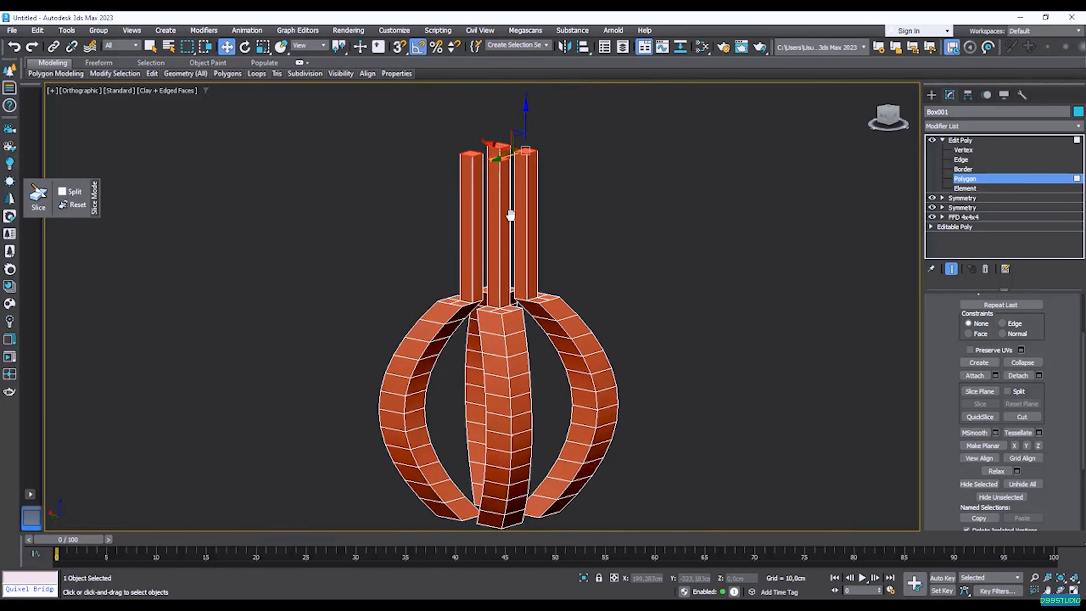
# - Select the top vertices of the four extruded bars and scale them inward so the bars taper toward the centre
pyautogui.click(968, 150)
pyautogui.moveTo(526, 186); pyautogui.dragTo(609, 224)
pyautogui.keyDown('alt'); pyautogui.moveTo(609, 224); pyautogui.dragTo(521, 239, button='middle'); pyautogui.keyUp('alt')
pyautogui.scroll(4, 463, 172)
pyautogui.keyDown('alt'); pyautogui.moveTo(464, 172); pyautogui.dragTo(466, 188, button='middle'); pyautogui.keyUp('alt')
pyautogui.press('r')
pyautogui.moveTo(575, 217); pyautogui.dragTo(553, 334)
pyautogui.scroll(-6, 590, 241)
pyautogui.keyDown('alt'); pyautogui.moveTo(591, 242); pyautogui.dragTo(667, 308, button='middle'); pyautogui.keyUp('alt')
pyautogui.press('1')
pyautogui.scroll(2, 679, 399)
pyautogui.keyDown('alt'); pyautogui.moveTo(679, 399); pyautogui.dragTo(678, 390, button='middle'); pyautogui.keyUp('alt')
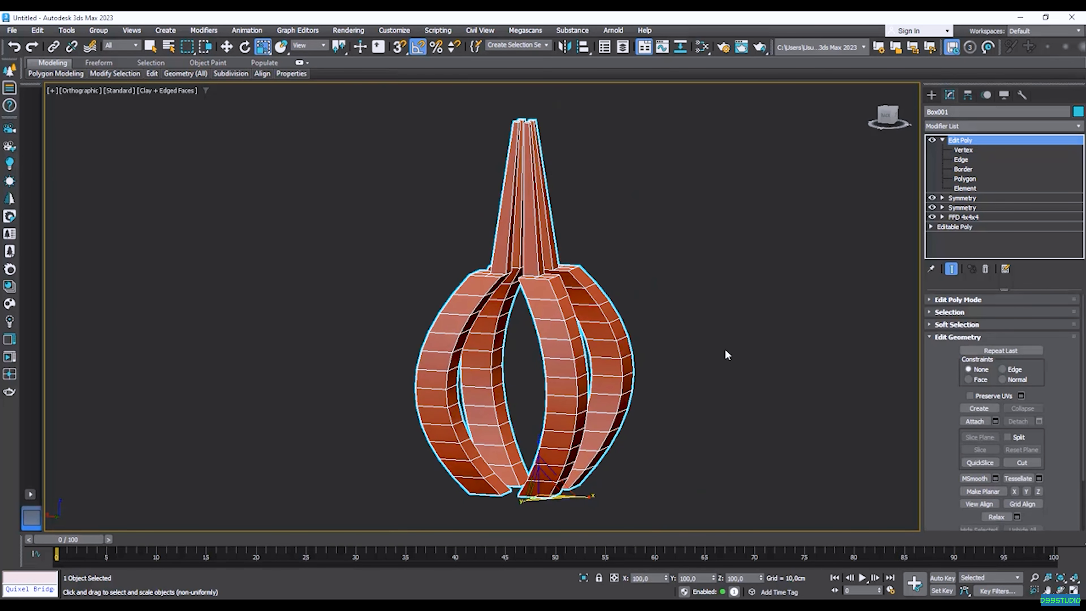
# - Add an FFD 2x2x2 modifier above the Edit Poly and enter its control point level
pyautogui.click(941, 141)
pyautogui.click(968, 126)
pyautogui.write('ff')
pyautogui.click(970, 139)
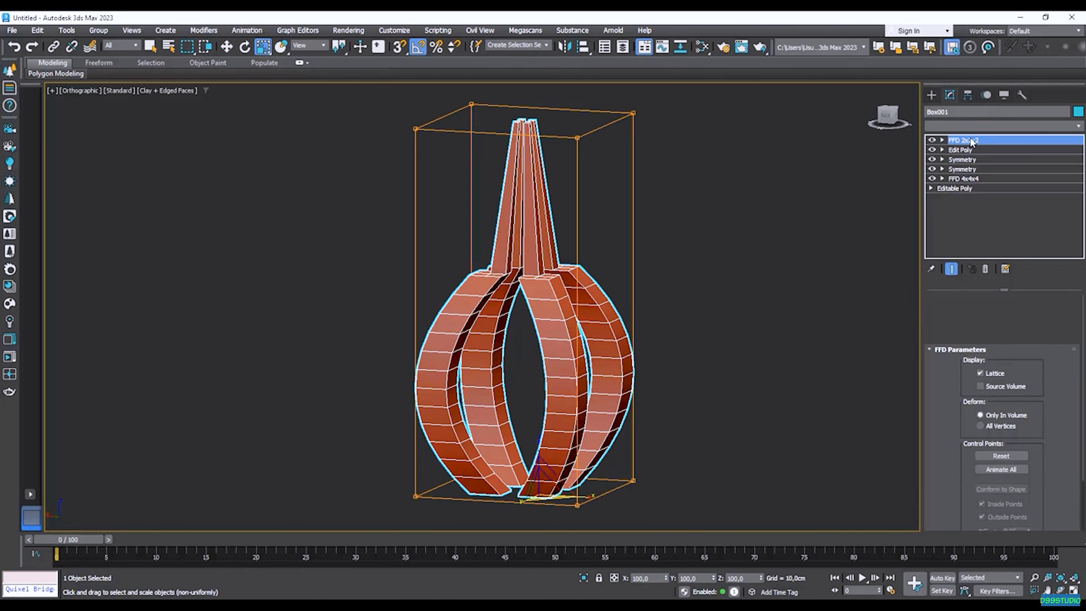
pyautogui.click(971, 151)
pyautogui.keyDown('alt'); pyautogui.moveTo(735, 352); pyautogui.dragTo(747, 328, button='middle'); pyautogui.keyUp('alt')
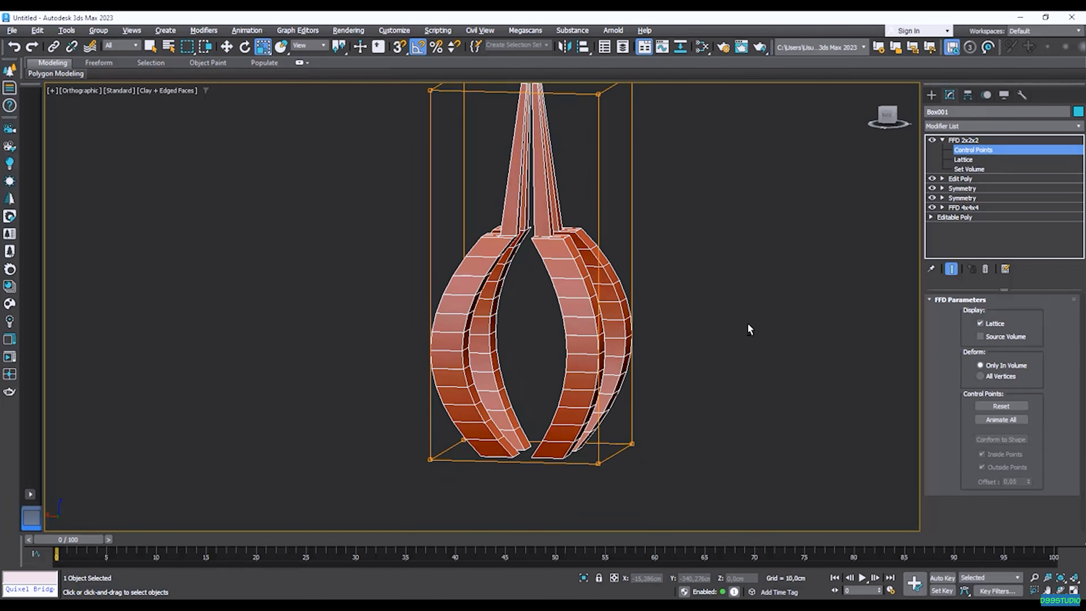
# - Raise the lattice's bottom control points to shorten the ribs, and leave control point editing
pyautogui.press('w')
pyautogui.moveTo(531, 410); pyautogui.dragTo(548, 344)
pyautogui.keyDown('alt'); pyautogui.moveTo(549, 344); pyautogui.dragTo(573, 340, button='middle'); pyautogui.keyUp('alt')
pyautogui.scroll(-3, 573, 352)
pyautogui.scroll(2, 560, 311)
pyautogui.click(1030, 139)
pyautogui.moveTo(644, 275); pyautogui.dragTo(564, 319, button='middle')
pyautogui.scroll(-2, 618, 273)
pyautogui.scroll(2, 550, 330)
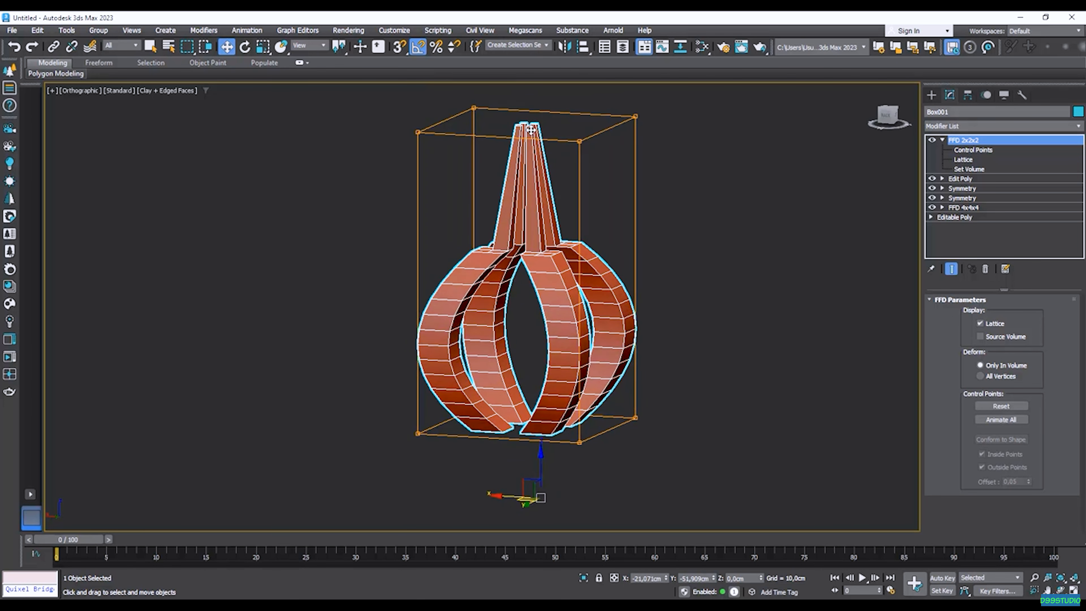
# - Draw a curved open profile line with four vertices beside the ribs in the Back view, like half of a teardrop
pyautogui.scroll(2, 531, 130)
pyautogui.keyDown('alt'); pyautogui.moveTo(542, 217); pyautogui.dragTo(561, 211, button='middle'); pyautogui.keyUp('alt')
pyautogui.moveTo(565, 294)
pyautogui.keyDown('alt'); pyautogui.mouseDown(button='middle')
pyautogui.moveTo(555, 305)
pyautogui.moveTo(575, 300)
pyautogui.mouseUp(button='middle'); pyautogui.keyUp('alt')
pyautogui.press('b')
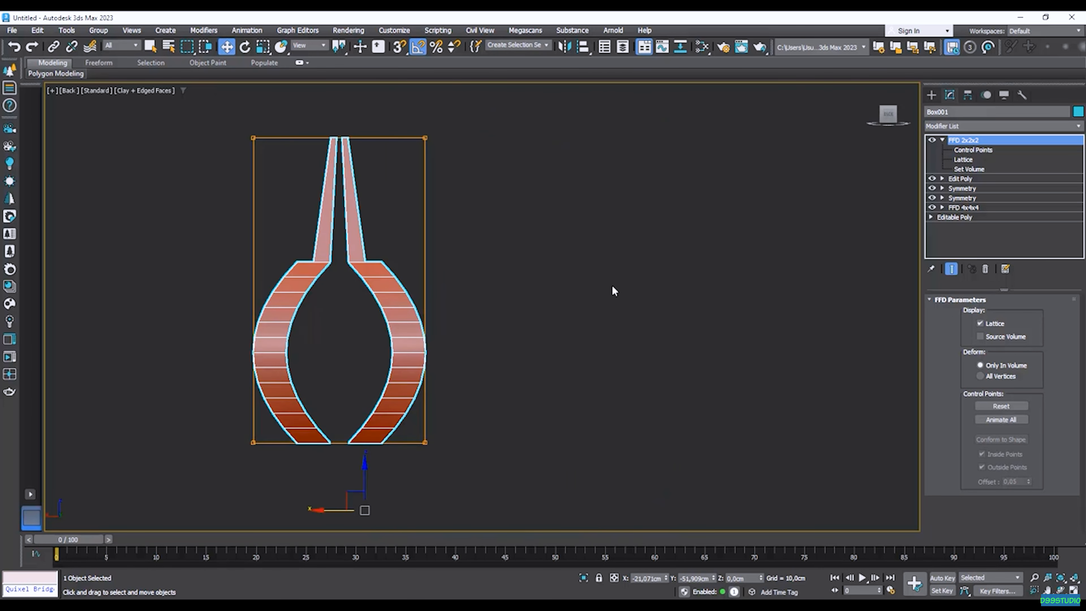
pyautogui.click(614, 291)
pyautogui.click(933, 96)
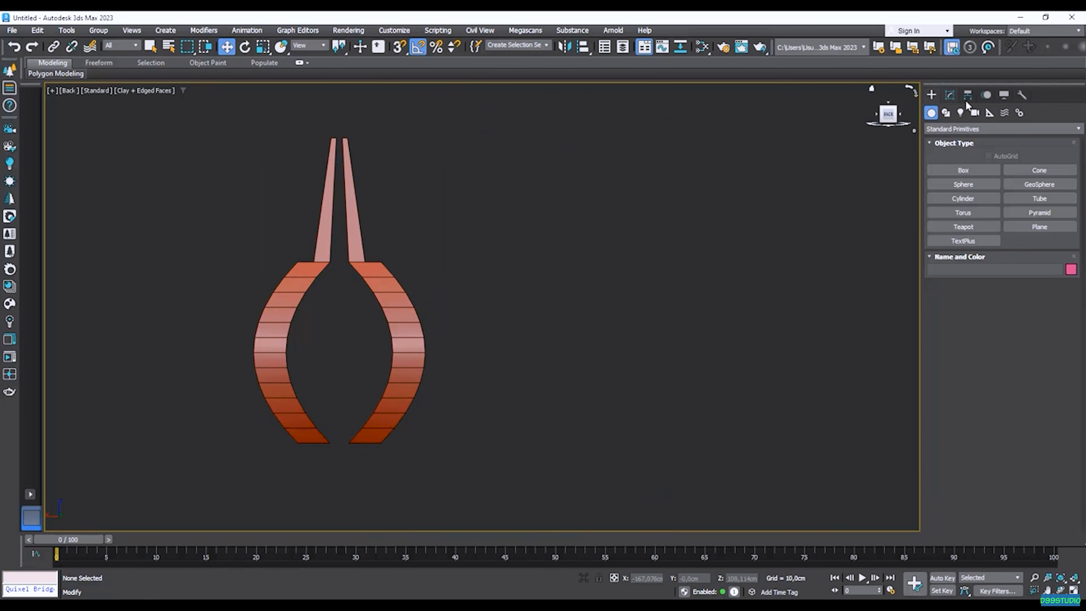
pyautogui.click(947, 114)
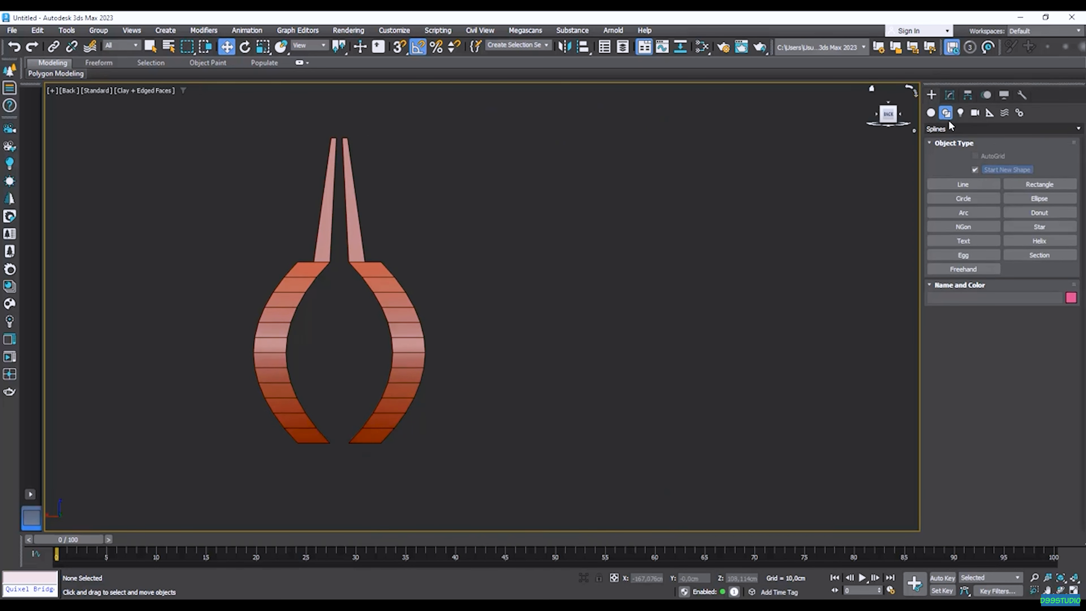
pyautogui.click(963, 185)
pyautogui.scroll(5, 487, 342)
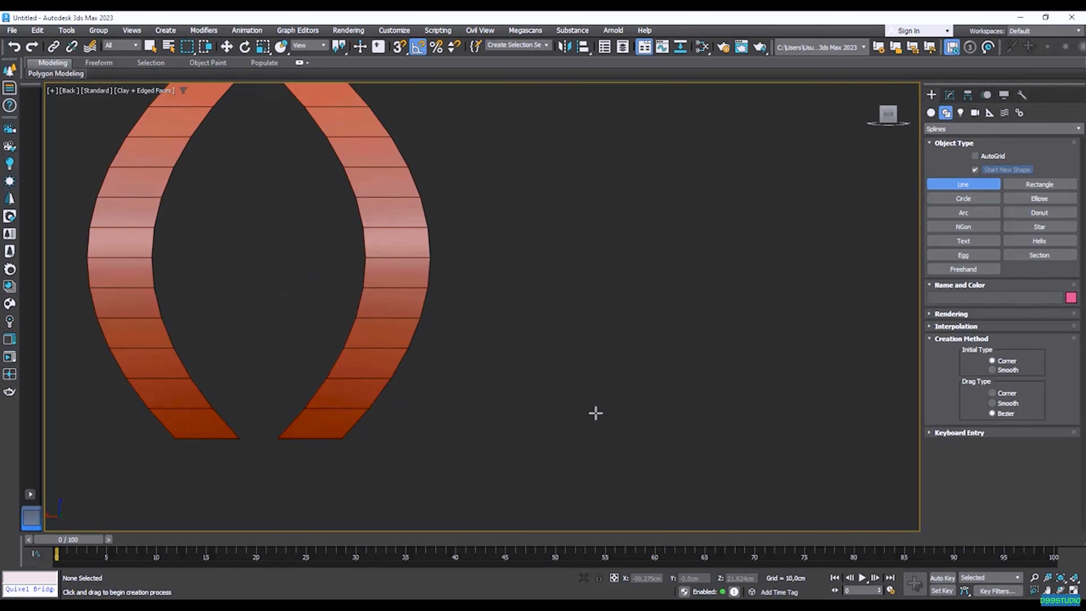
pyautogui.click(596, 414)
pyautogui.moveTo(545, 382); pyautogui.dragTo(543, 359)
pyautogui.click(578, 323)
pyautogui.click(597, 276)
pyautogui.rightClick(598, 266)
pyautogui.scroll(2, 589, 386)
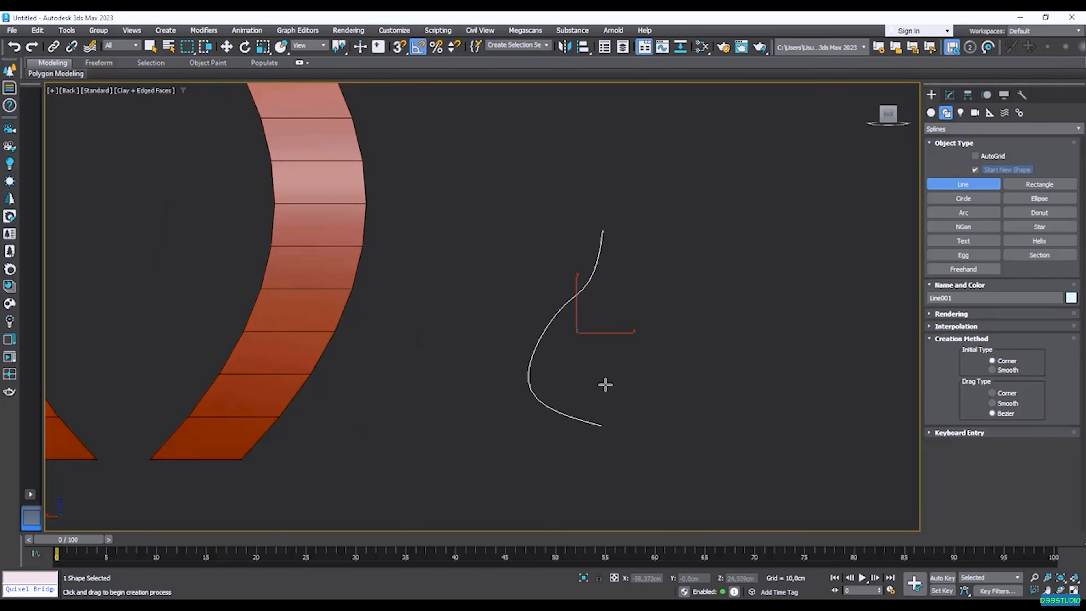
# - Set the profile line's interpolation steps to 100
pyautogui.scroll(1, 766, 248)
pyautogui.click(951, 96)
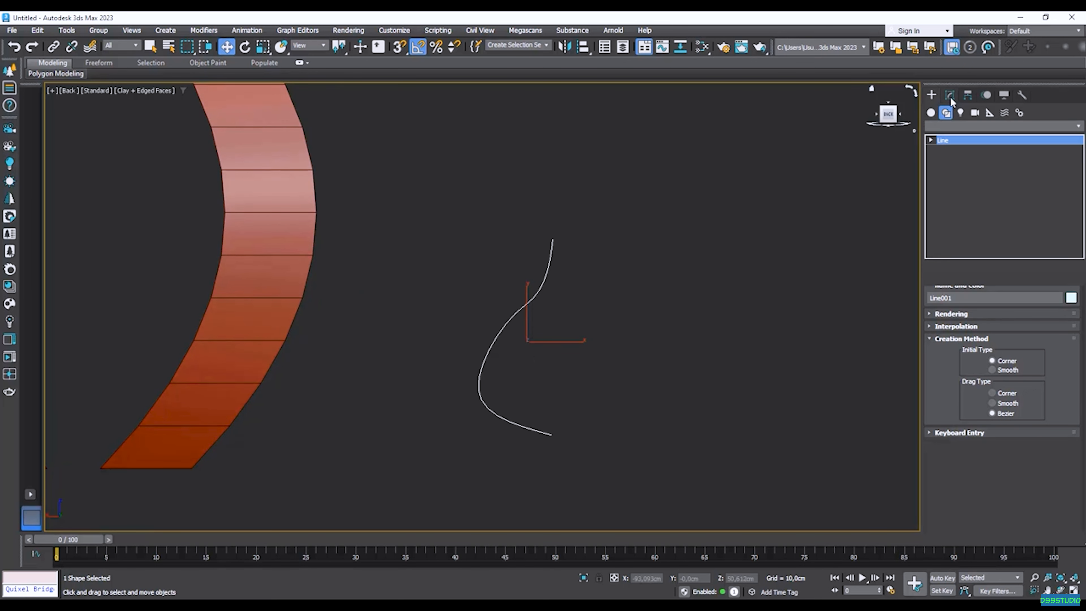
pyautogui.press('w')
pyautogui.click(930, 297)
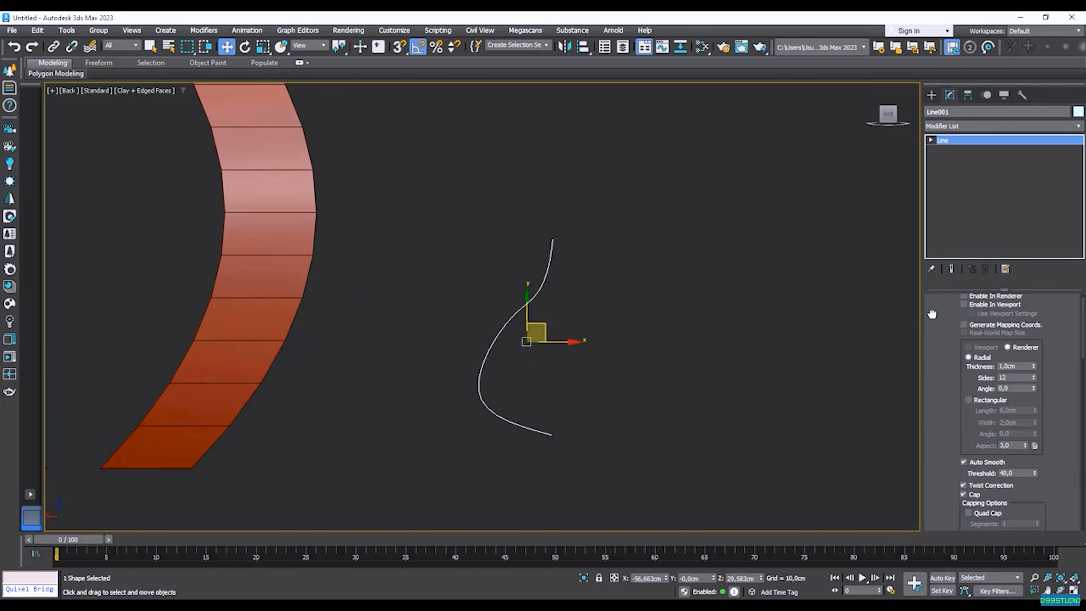
pyautogui.moveTo(930, 296); pyautogui.dragTo(934, 313)
pyautogui.click(933, 301)
pyautogui.click(930, 313)
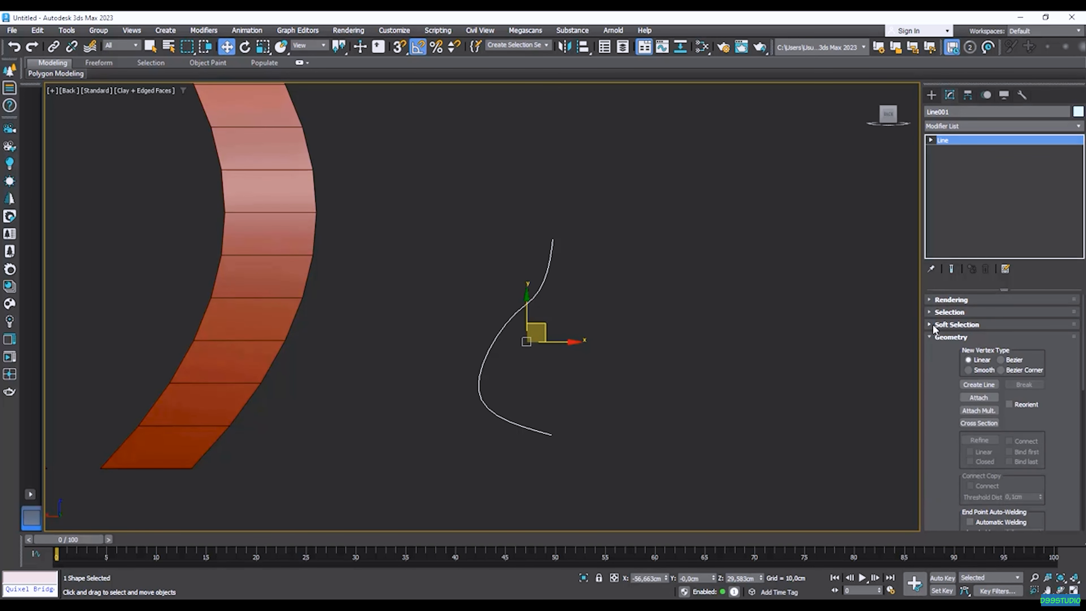
pyautogui.click(935, 325)
pyautogui.click(931, 325)
pyautogui.click(937, 338)
pyautogui.click(941, 350)
pyautogui.doubleClick(992, 362)
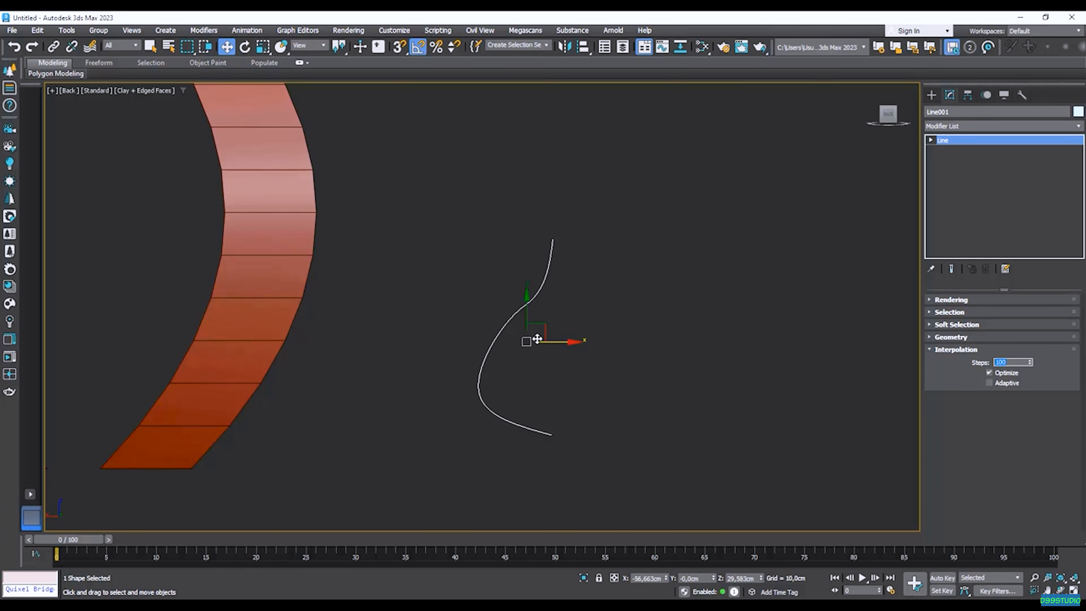
# - Adjust the profile line's two middle vertices and their Bezier handles to smooth the teardrop curve
pyautogui.press('z')
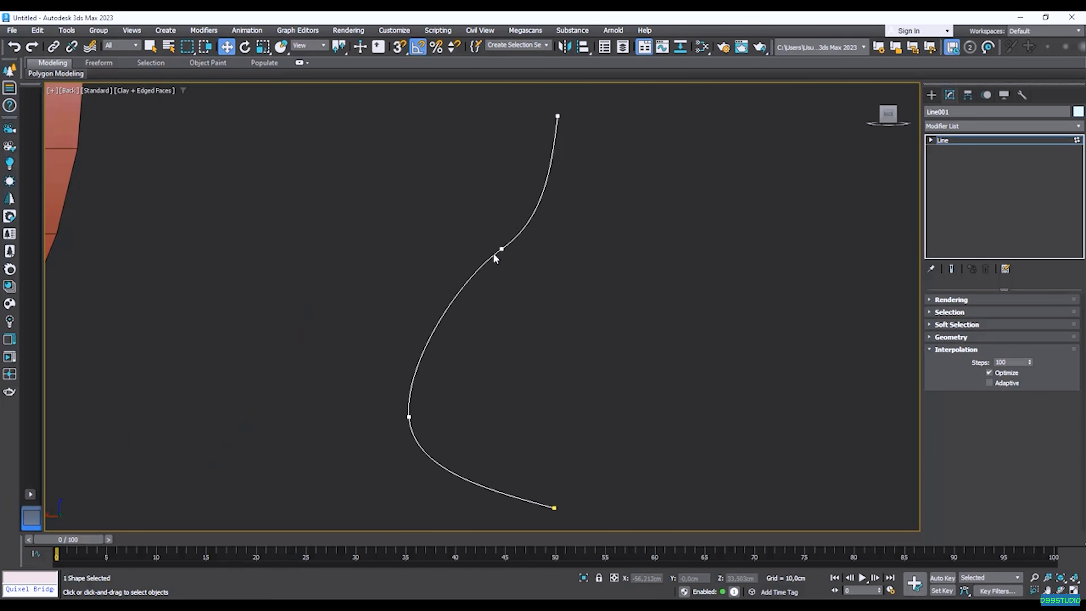
pyautogui.moveTo(529, 280); pyautogui.dragTo(530, 280)
pyautogui.moveTo(542, 218)
pyautogui.mouseDown()
pyautogui.moveTo(559, 237)
pyautogui.moveTo(553, 207)
pyautogui.mouseUp()
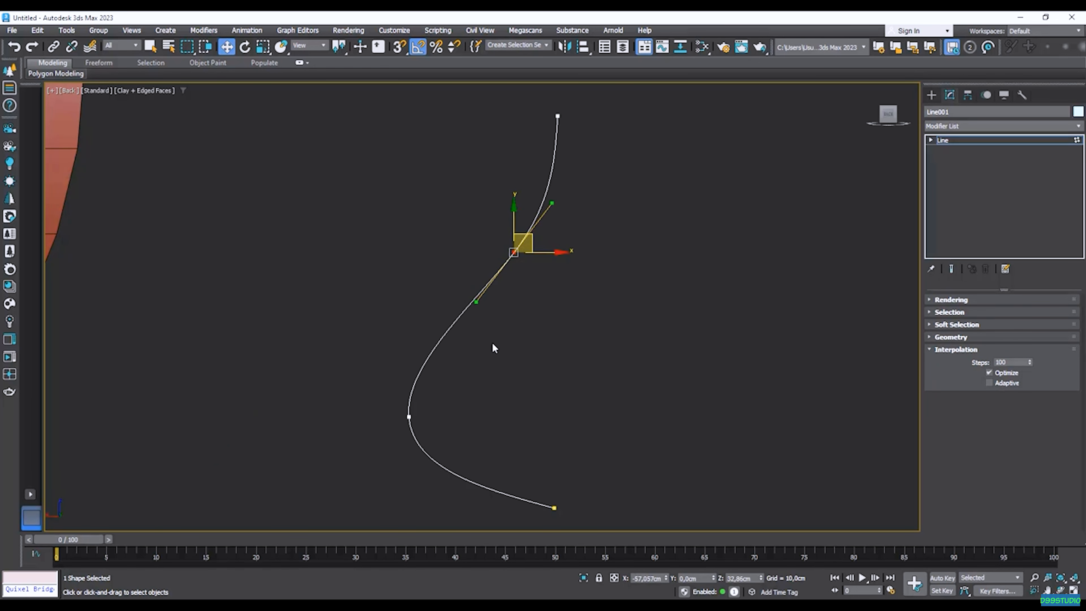
pyautogui.moveTo(493, 344); pyautogui.dragTo(516, 293, button='middle')
pyautogui.moveTo(395, 344); pyautogui.dragTo(454, 339)
pyautogui.scroll(-2, 590, 205)
pyautogui.press('1')
pyautogui.moveTo(569, 195); pyautogui.dragTo(578, 233, button='middle')
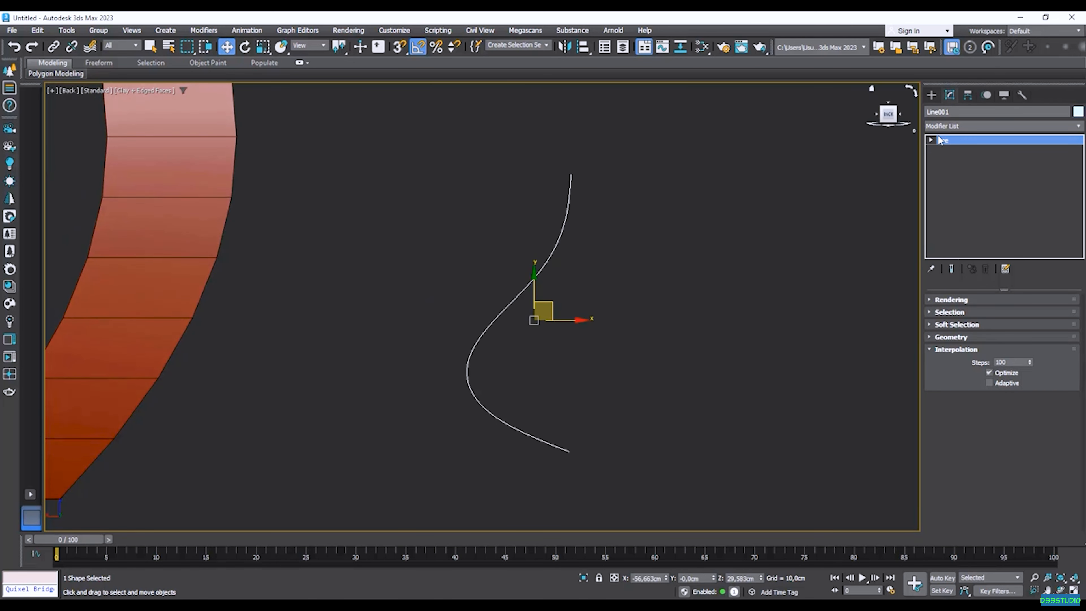
# - Apply a Lathe modifier to the profile and move its axis about 3.2 cm along X to form a narrow-necked teardrop
pyautogui.click(970, 126)
pyautogui.press('l')
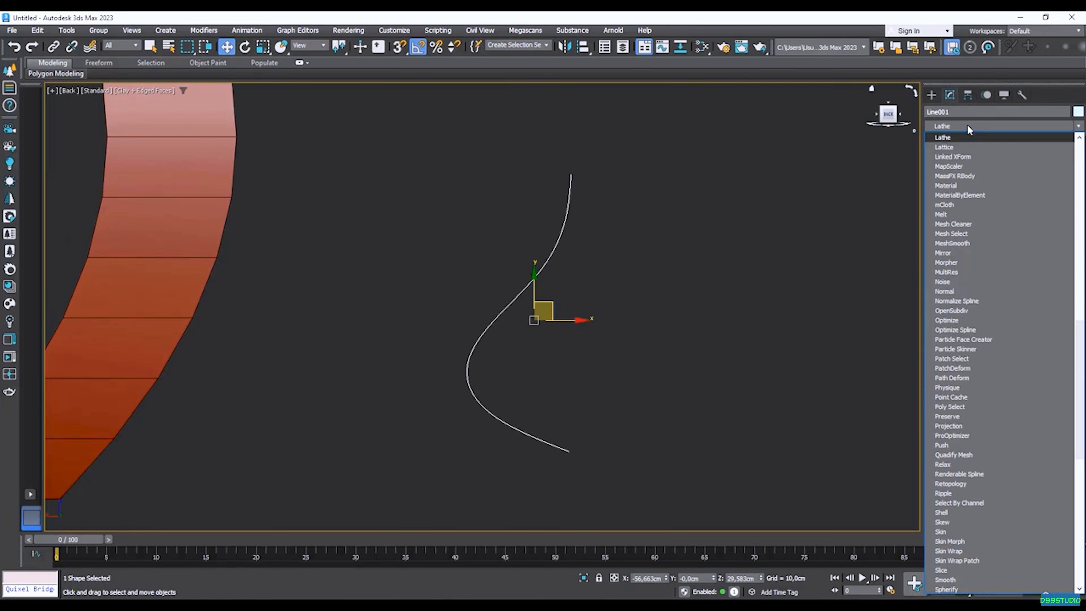
pyautogui.click(967, 137)
pyautogui.moveTo(588, 325); pyautogui.dragTo(624, 320)
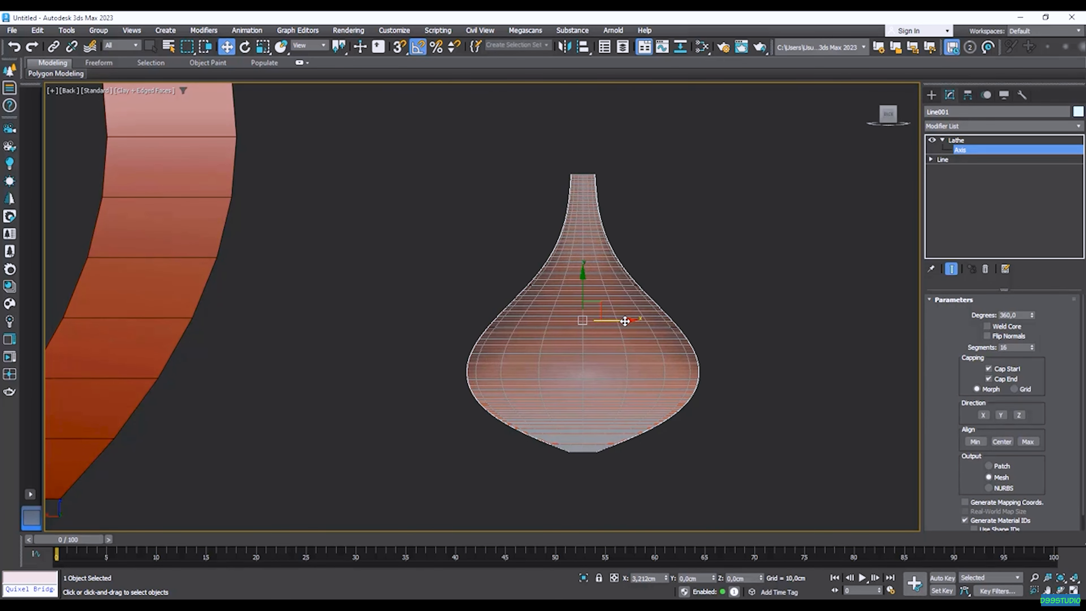
# - Set the lathe to 64 segments and turn off the edge display in the viewport
pyautogui.keyDown('alt'); pyautogui.moveTo(625, 319); pyautogui.dragTo(627, 295, button='middle'); pyautogui.keyUp('alt')
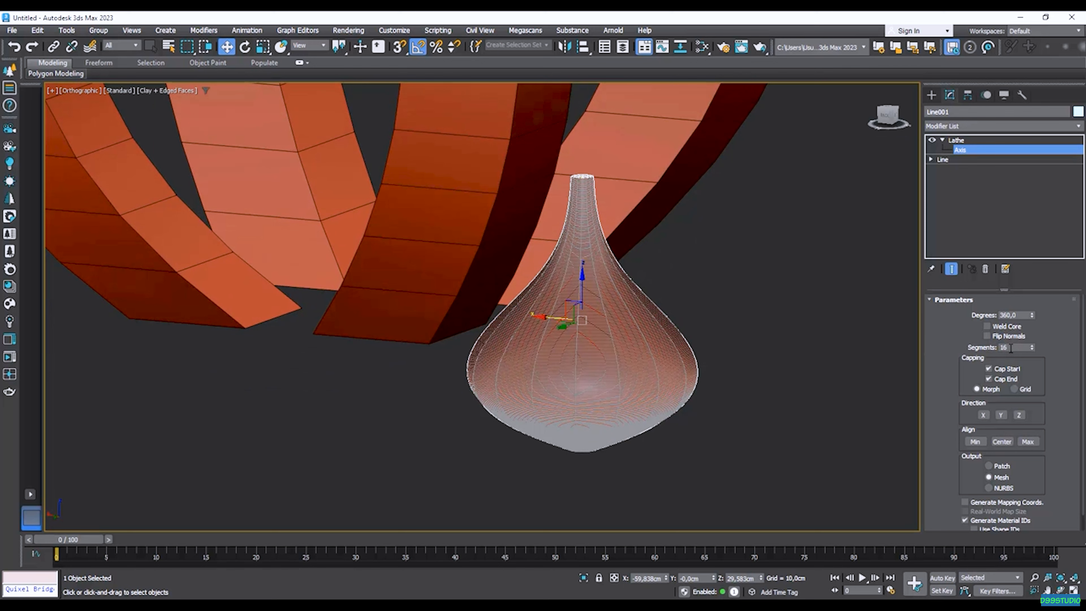
pyautogui.scroll(-5, 808, 354)
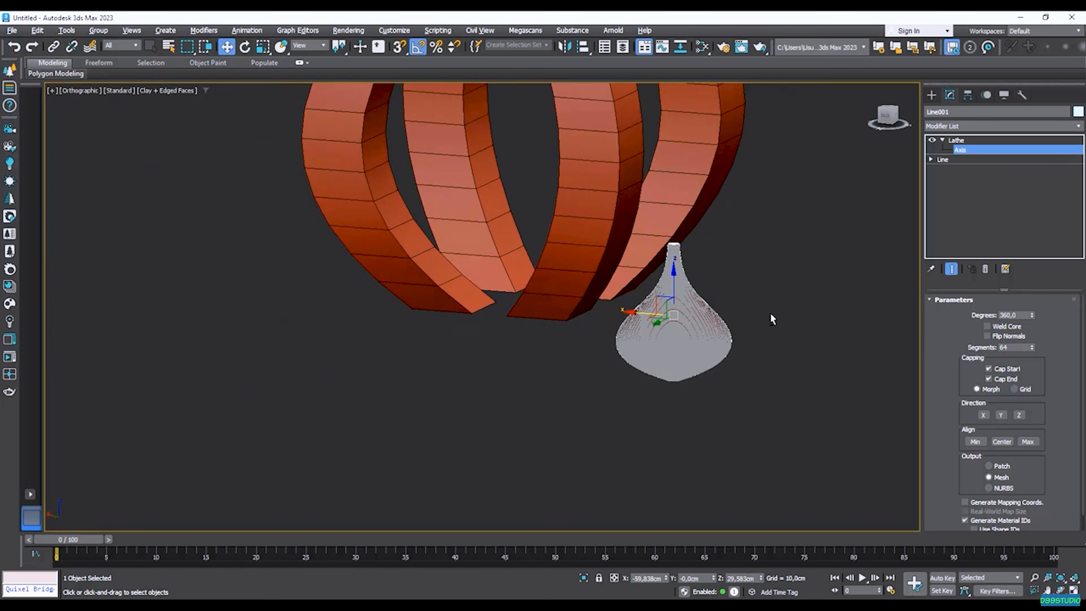
pyautogui.scroll(2, 735, 312)
pyautogui.press('F4')
pyautogui.scroll(3, 663, 368)
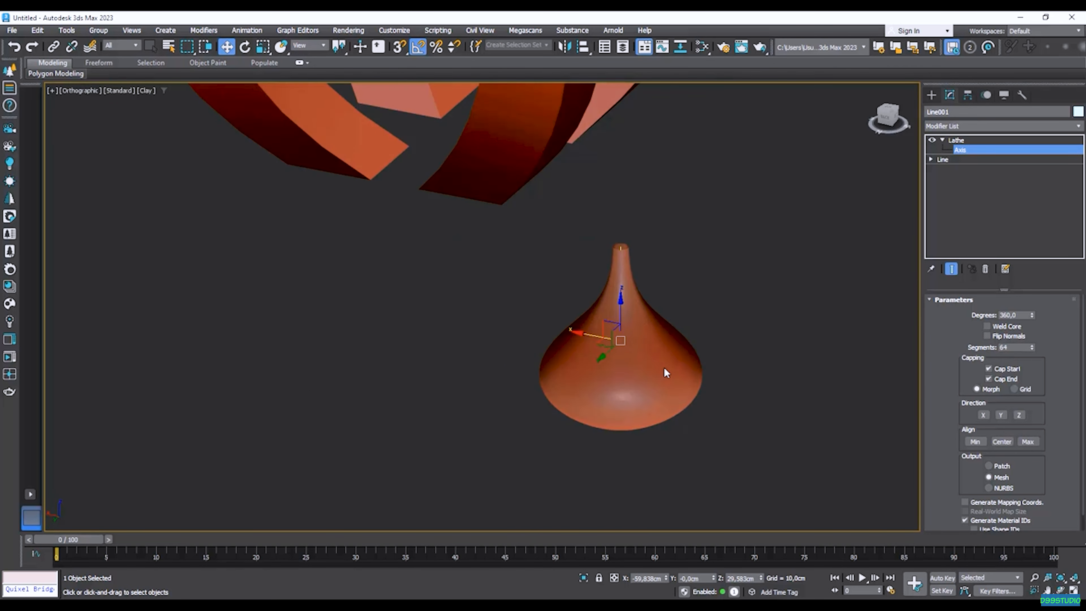
pyautogui.click(956, 140)
# - Draw a straight vertical line about 63 cm long upward from the top centre of the teardrop's neck in the Back view
pyautogui.keyDown('alt'); pyautogui.moveTo(718, 325); pyautogui.dragTo(742, 333, button='middle'); pyautogui.keyUp('alt')
pyautogui.scroll(-6, 753, 312)
pyautogui.moveTo(765, 295); pyautogui.dragTo(819, 173, button='middle')
pyautogui.keyDown('alt'); pyautogui.moveTo(803, 221); pyautogui.dragTo(753, 274, button='middle'); pyautogui.keyUp('alt')
pyautogui.click(893, 122)
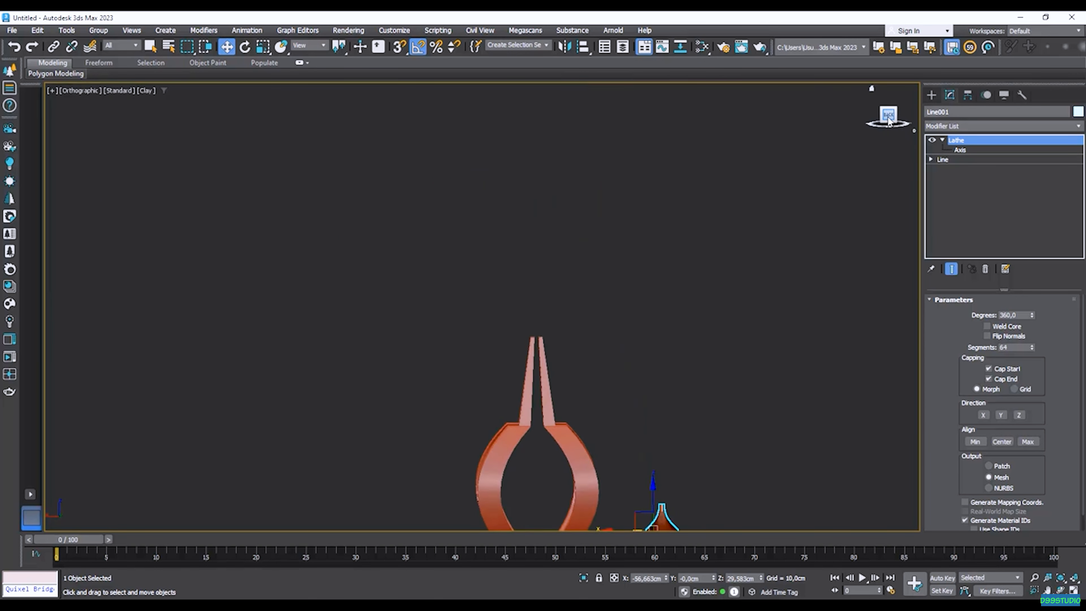
pyautogui.moveTo(723, 407); pyautogui.dragTo(667, 268, button='middle')
pyautogui.scroll(5, 614, 415)
pyautogui.moveTo(614, 415); pyautogui.dragTo(521, 457, button='middle')
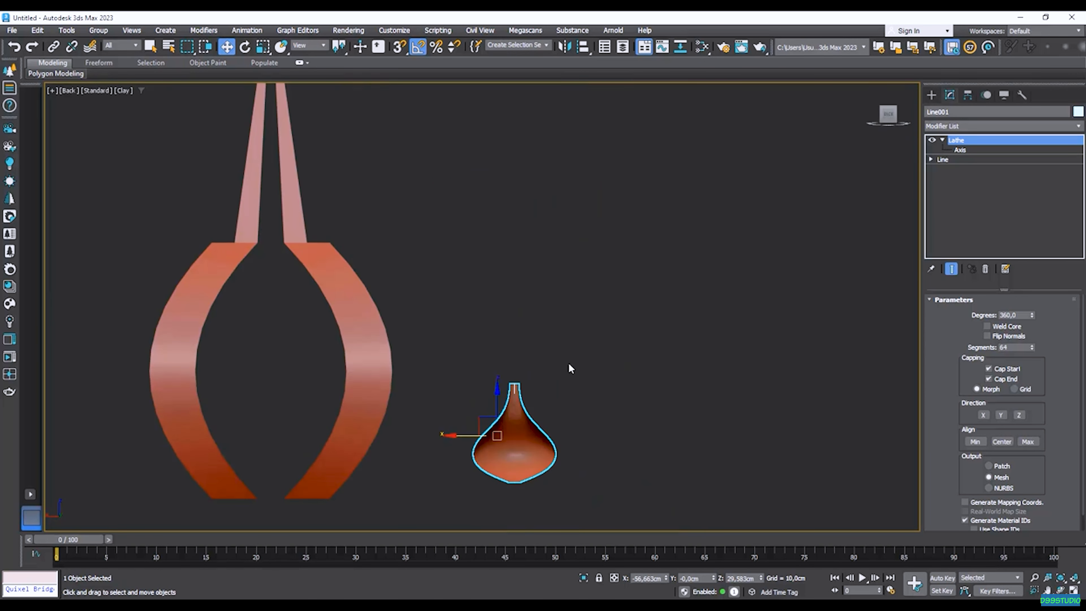
pyautogui.moveTo(540, 387); pyautogui.dragTo(554, 379, button='middle')
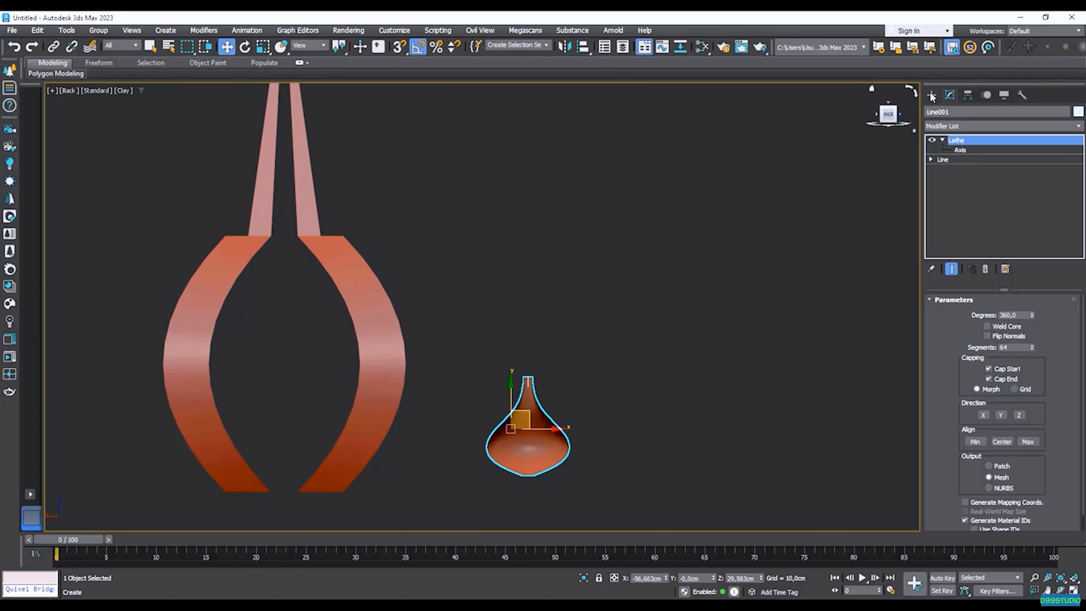
pyautogui.click(932, 95)
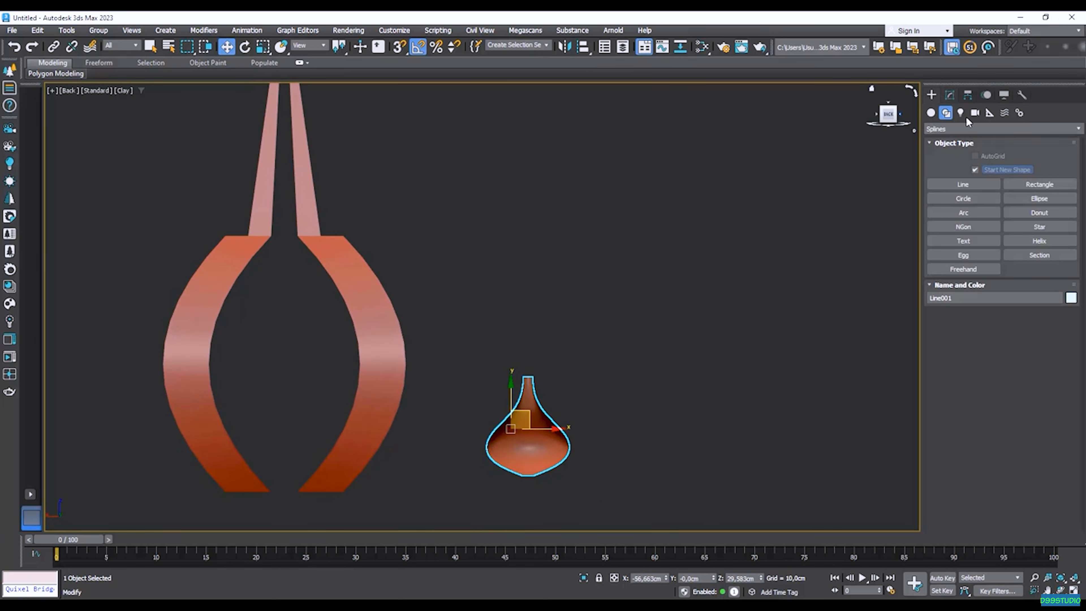
pyautogui.click(964, 185)
pyautogui.moveTo(694, 285); pyautogui.dragTo(704, 281, button='middle')
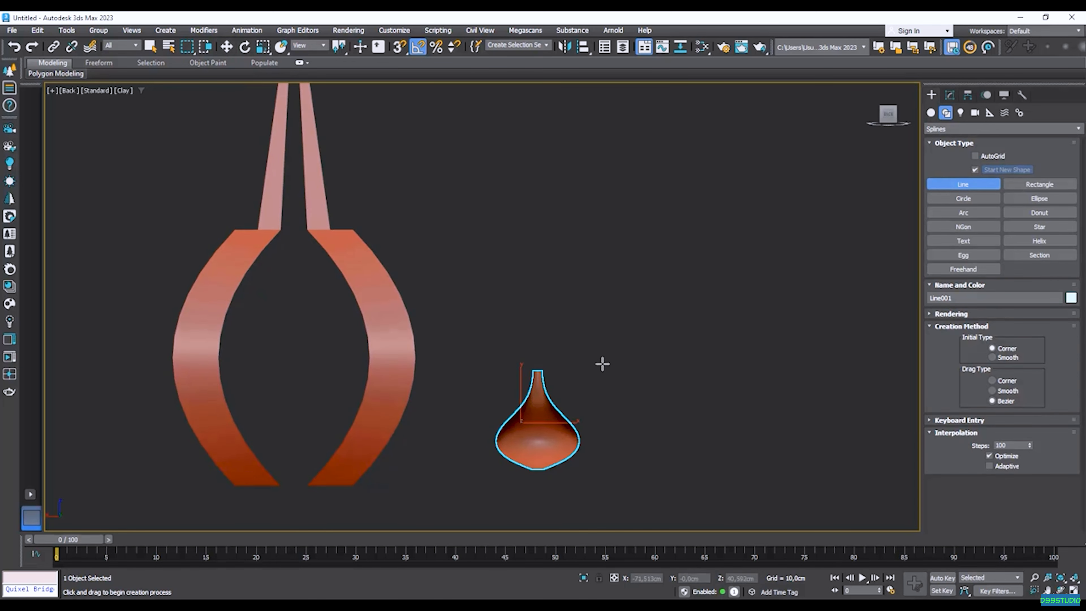
pyautogui.press('F3')
pyautogui.scroll(10, 548, 367)
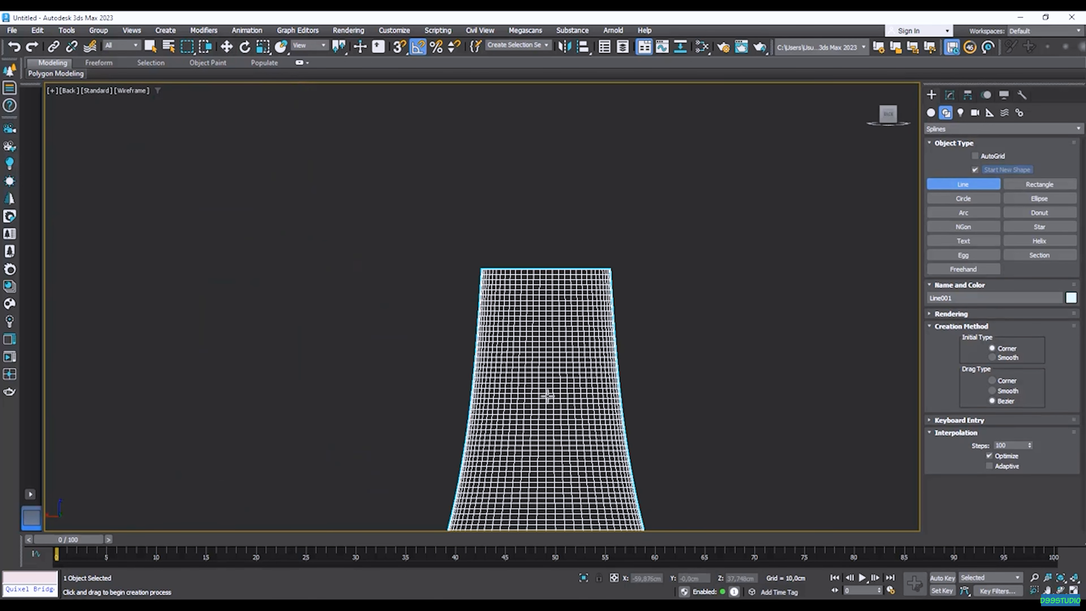
pyautogui.scroll(-8, 550, 395)
pyautogui.click(545, 376)
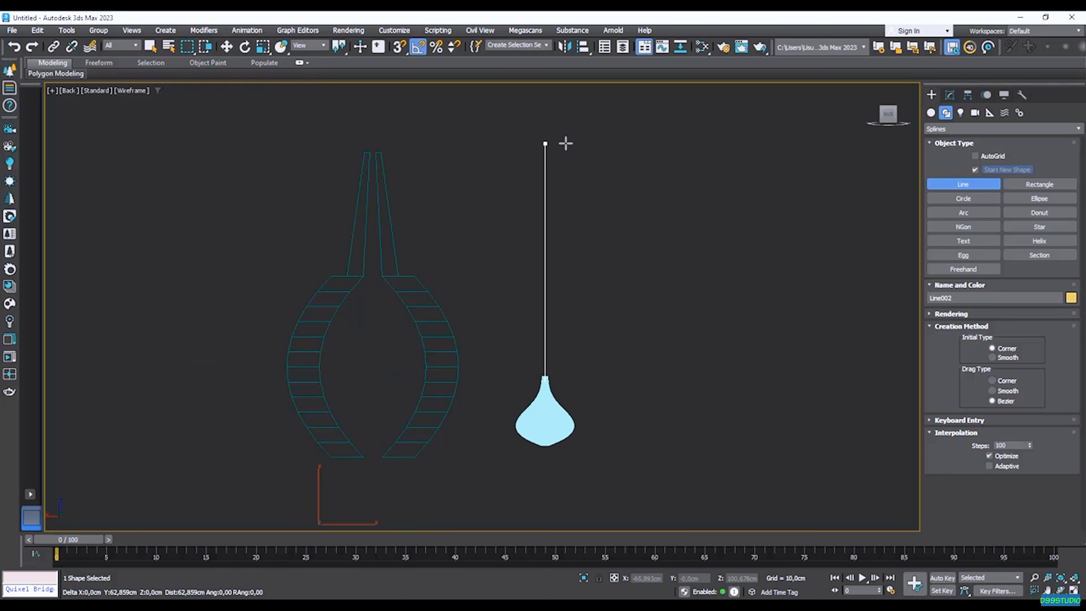
pyautogui.rightClick(573, 137)
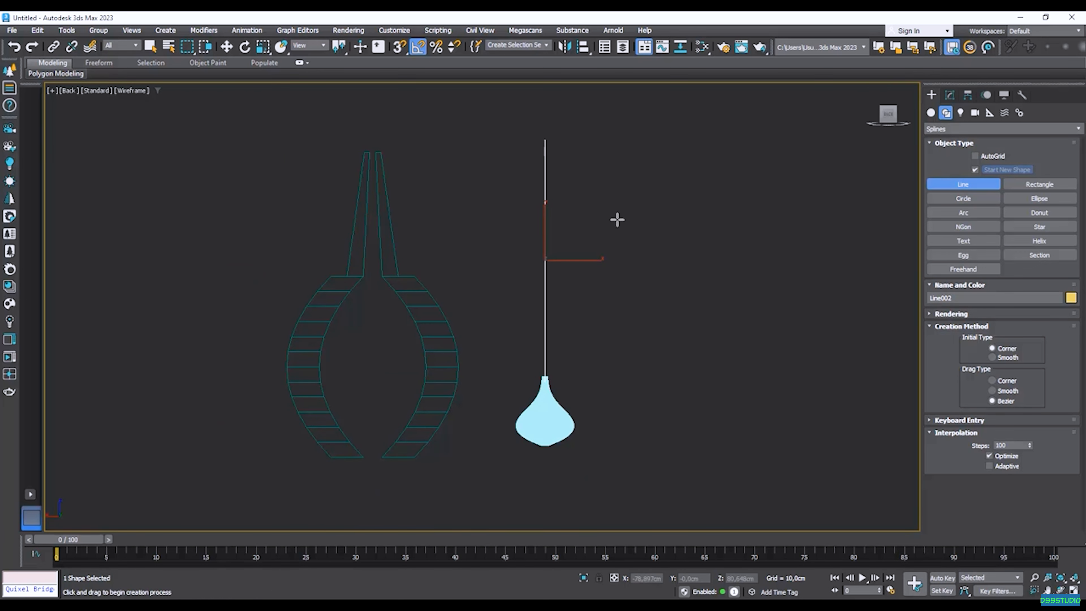
# - Enable the vertical line's thickness in the viewport and switch back to shaded display, keeping the line selected
pyautogui.click(950, 95)
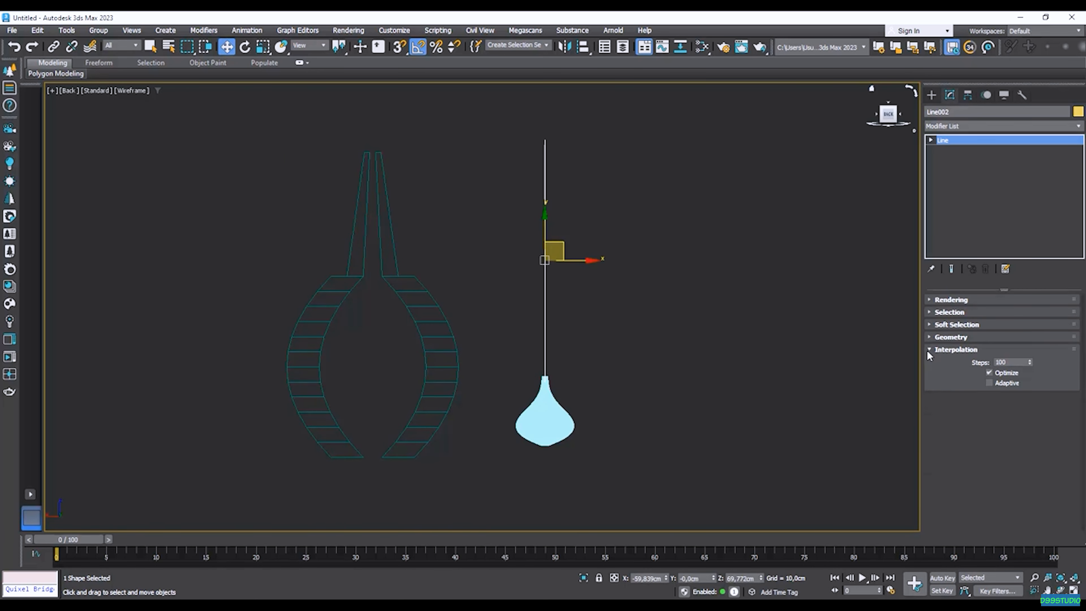
pyautogui.click(927, 349)
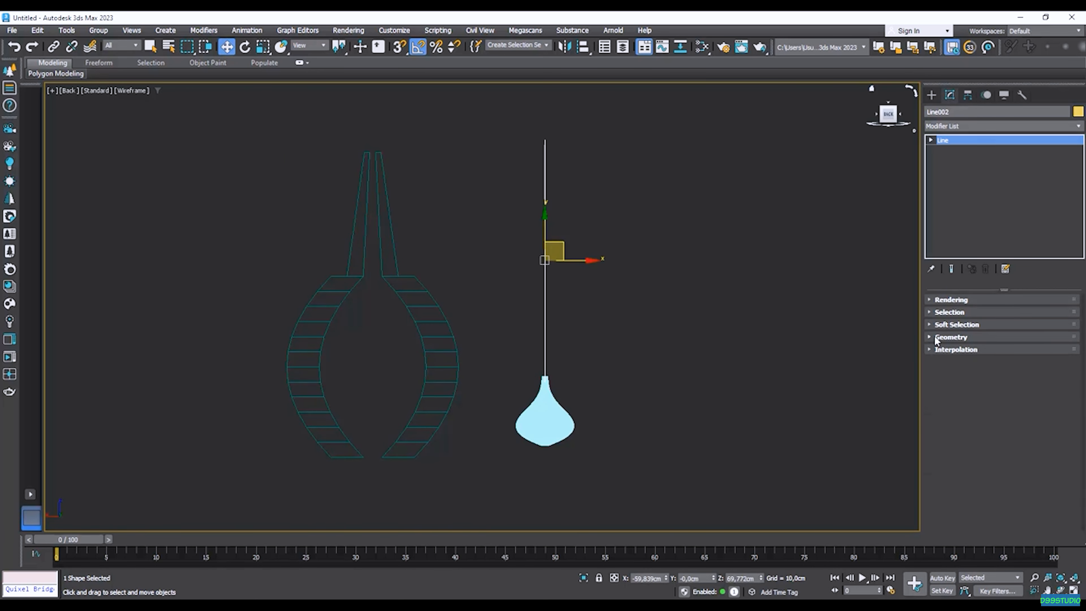
pyautogui.click(931, 300)
pyautogui.moveTo(949, 309); pyautogui.dragTo(971, 330)
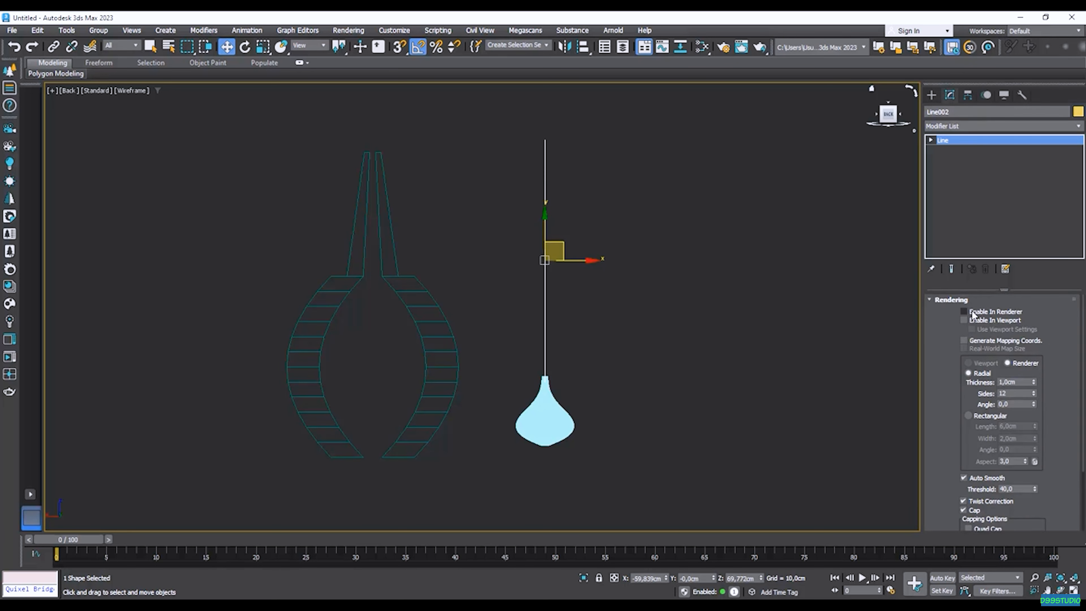
pyautogui.click(965, 320)
pyautogui.scroll(4, 557, 381)
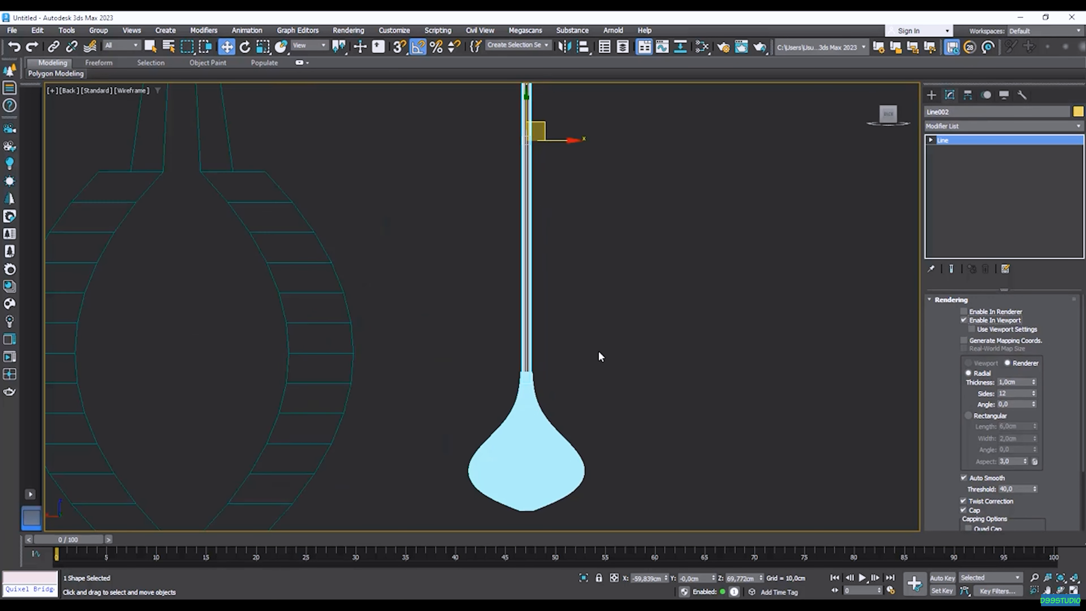
pyautogui.press('F3')
pyautogui.click(627, 312)
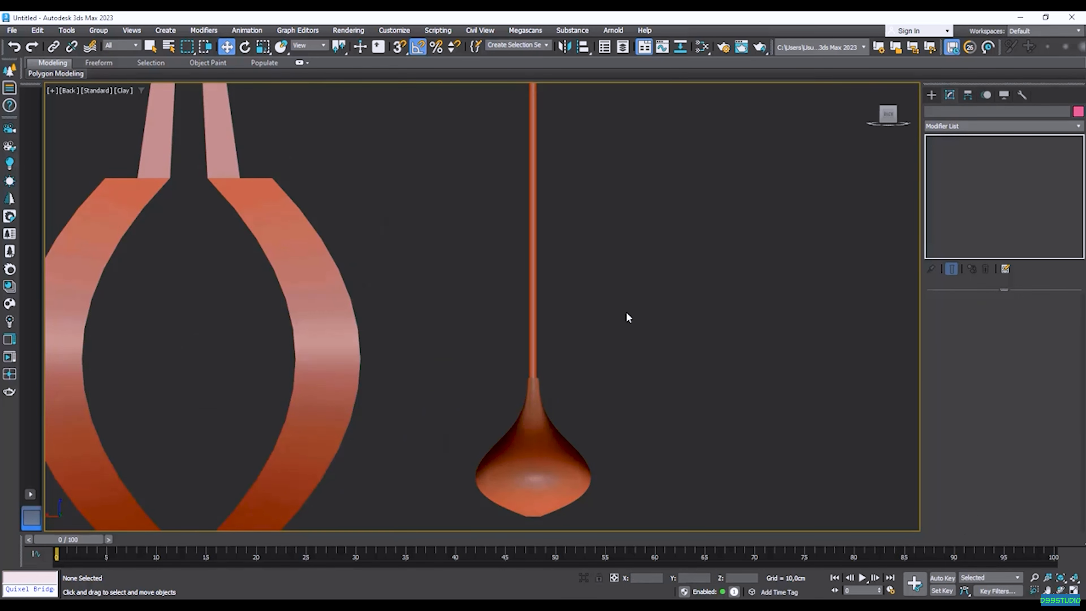
pyautogui.scroll(-4, 627, 321)
pyautogui.click(580, 322)
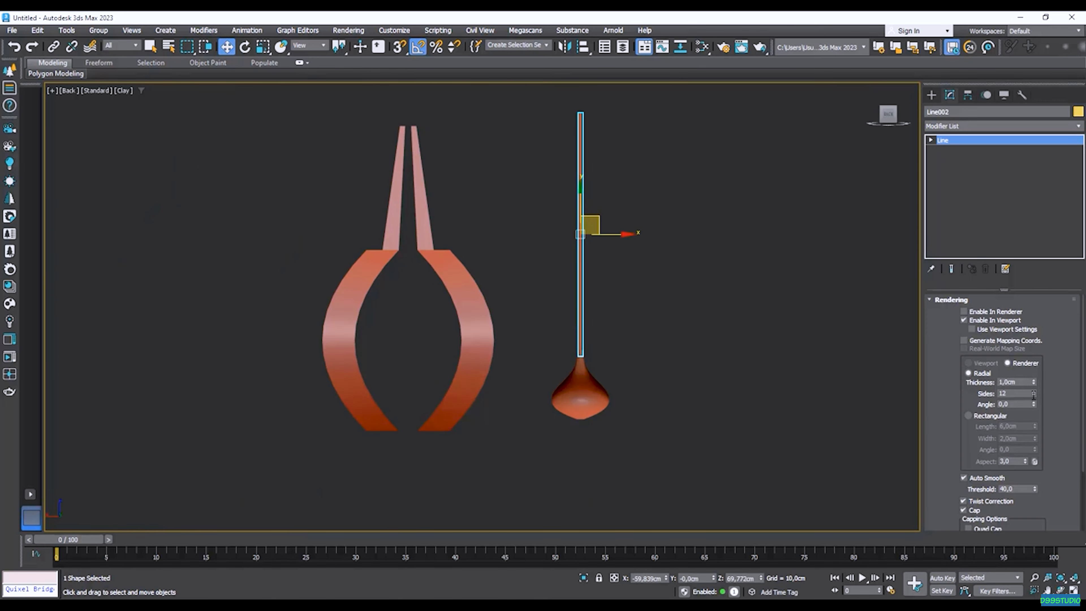
# - Select the teardrop and its rod together and move them to the centre of the four ribs in the Top view
pyautogui.click(637, 387)
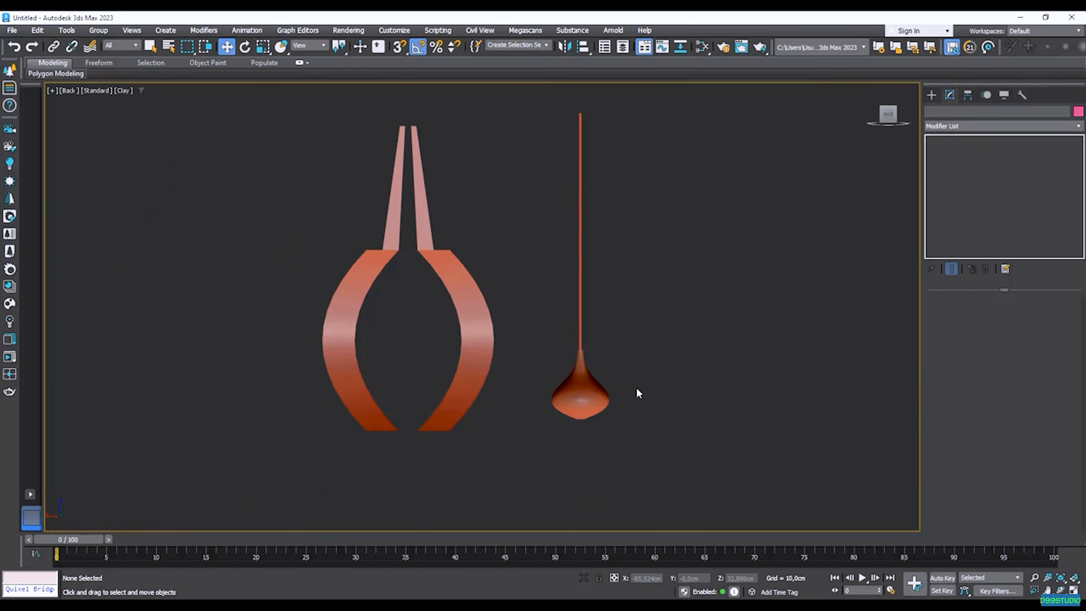
pyautogui.moveTo(636, 387); pyautogui.dragTo(567, 328)
pyautogui.scroll(-4, 635, 314)
pyautogui.keyDown('alt'); pyautogui.moveTo(642, 277); pyautogui.dragTo(637, 348, button='middle'); pyautogui.keyUp('alt')
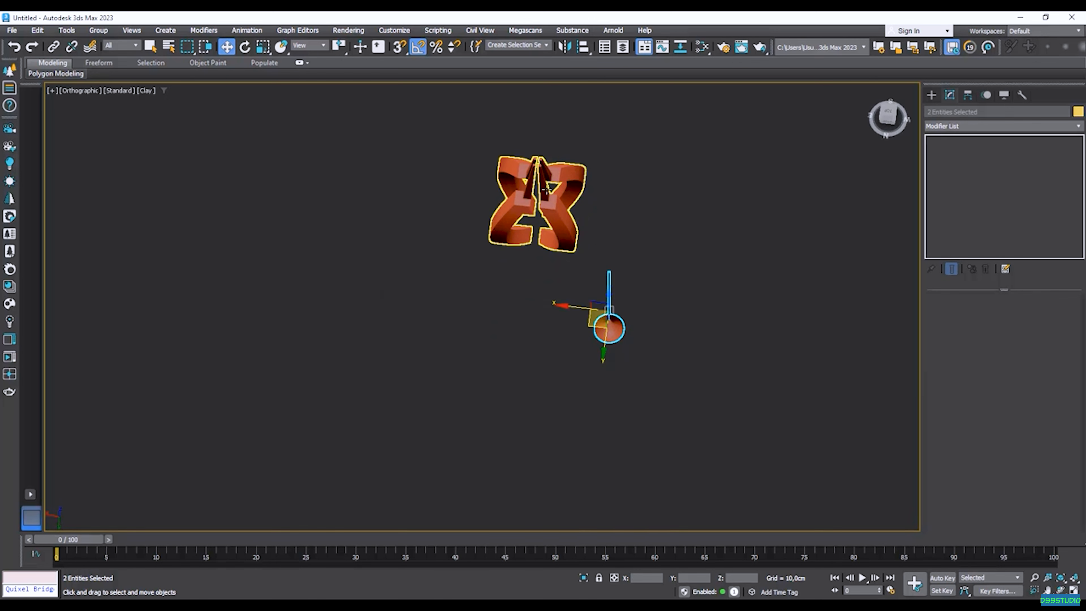
pyautogui.scroll(-2, 530, 267)
pyautogui.moveTo(542, 184); pyautogui.dragTo(530, 281, button='middle')
pyautogui.click(889, 114)
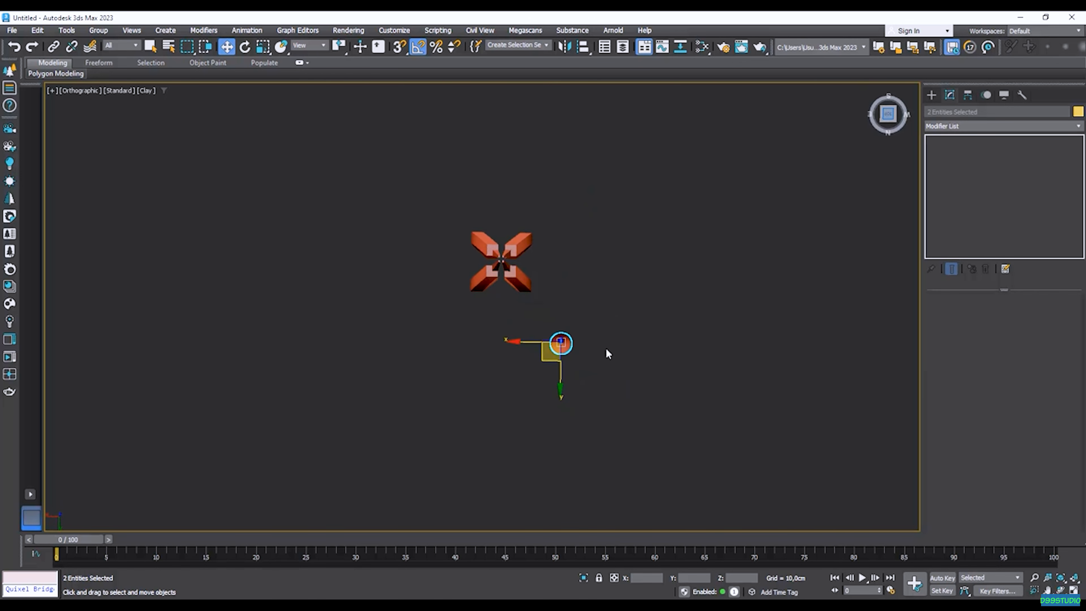
pyautogui.moveTo(549, 361); pyautogui.dragTo(486, 283)
pyautogui.scroll(12, 490, 260)
pyautogui.moveTo(562, 327); pyautogui.dragTo(562, 308)
# - Raise the teardrop and its rod together about 10.5 cm inside the ribs in the Back view
pyautogui.scroll(-7, 559, 311)
pyautogui.keyDown('alt'); pyautogui.moveTo(559, 311); pyautogui.dragTo(564, 233, button='middle'); pyautogui.keyUp('alt')
pyautogui.click(891, 118)
pyautogui.scroll(2, 583, 345)
pyautogui.click(558, 381)
pyautogui.keyDown('ctrl'); pyautogui.click(554, 339); pyautogui.keyUp('ctrl')
pyautogui.moveTo(554, 269); pyautogui.dragTo(561, 214)
pyautogui.scroll(-5, 582, 311)
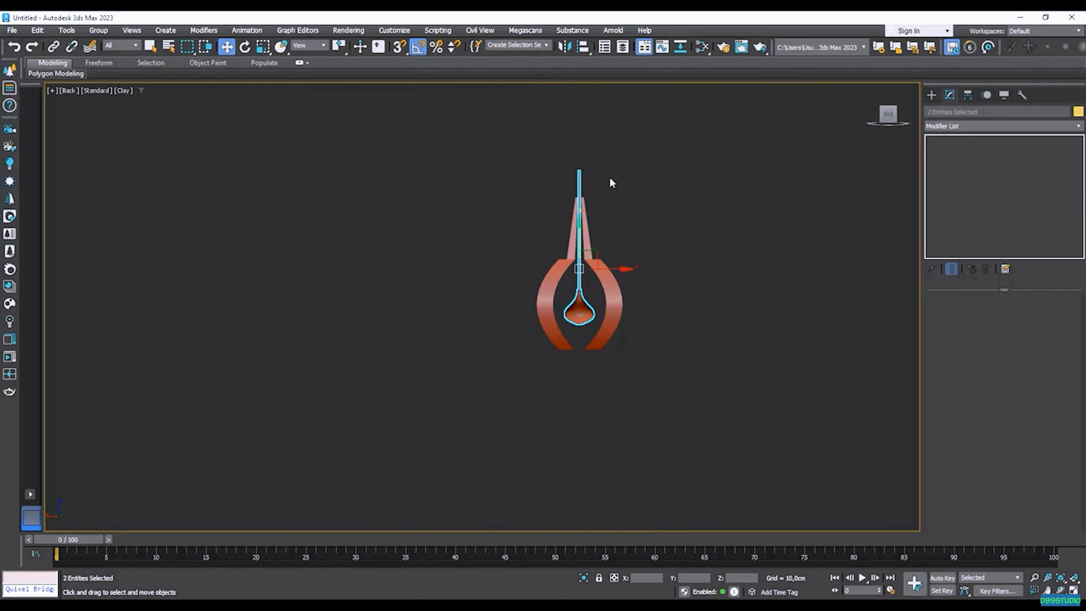
# - Lower the rod's top vertex to just below the upper ends of the tapered bars
pyautogui.scroll(4, 602, 182)
pyautogui.click(577, 197)
pyautogui.click(547, 177)
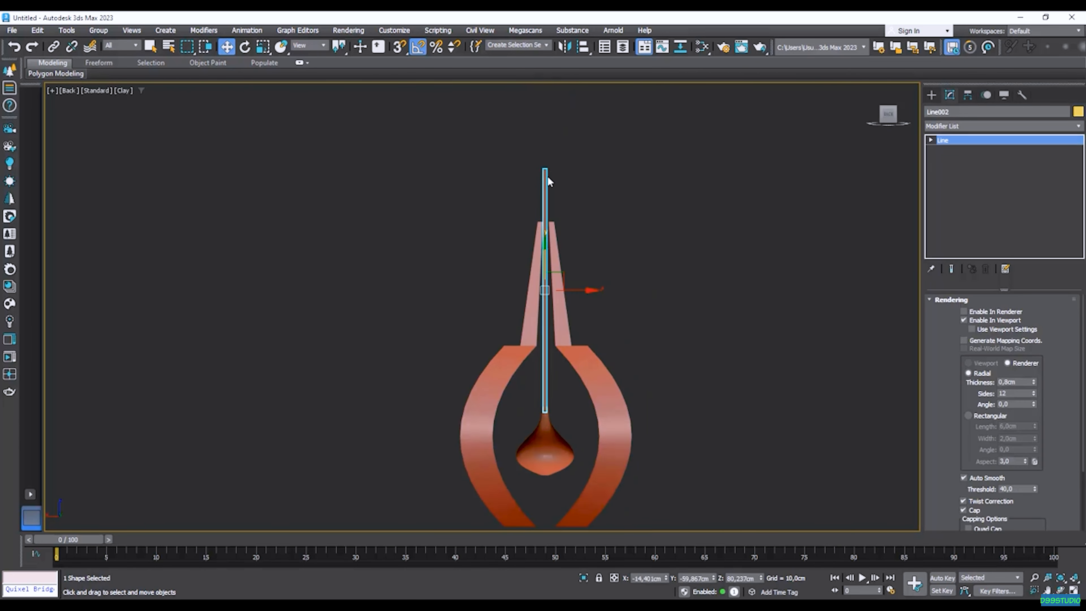
pyautogui.moveTo(569, 187); pyautogui.dragTo(567, 181, button='middle')
pyautogui.click(931, 140)
pyautogui.click(952, 150)
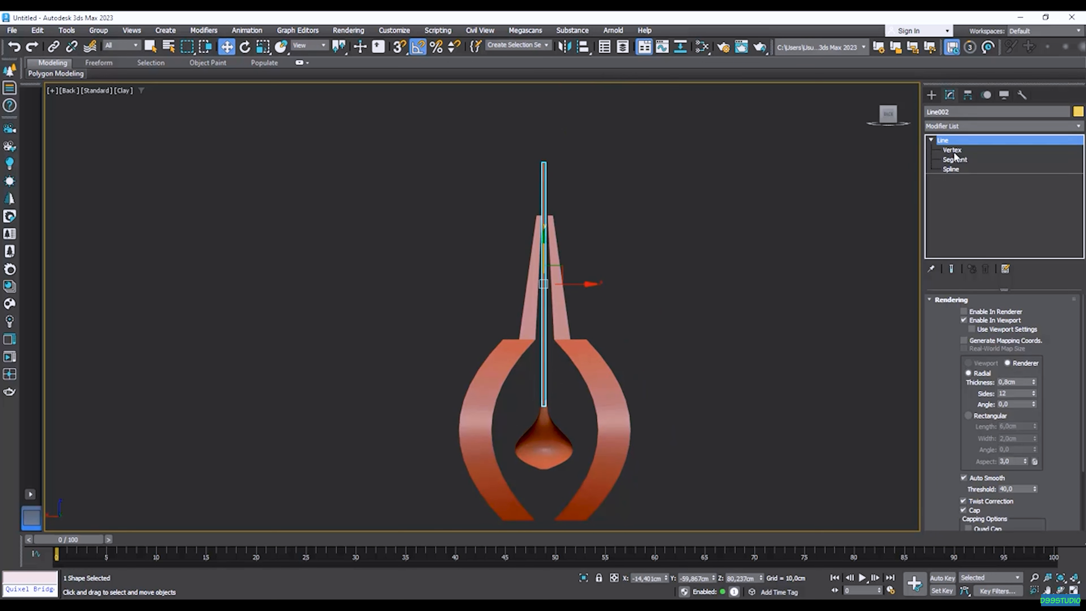
pyautogui.click(543, 162)
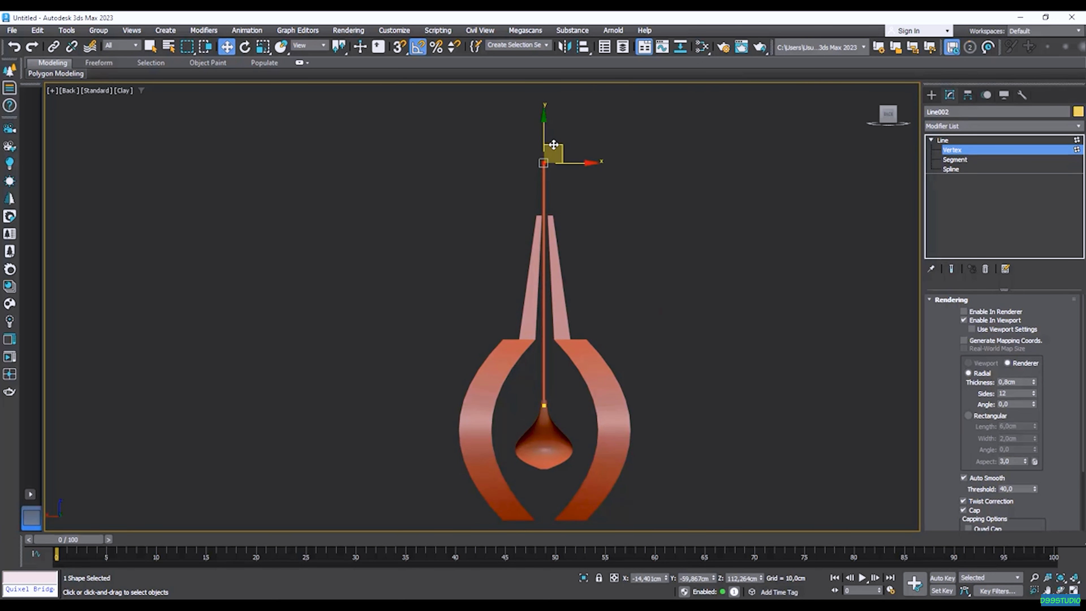
pyautogui.press('1')
pyautogui.click(558, 191)
# - Turn on edged-face display and look down closely at the tops of the four tapered bars
pyautogui.moveTo(529, 426); pyautogui.dragTo(584, 373)
pyautogui.click(642, 367)
pyautogui.scroll(-3, 642, 368)
pyautogui.click(625, 417)
pyautogui.keyDown('alt'); pyautogui.moveTo(625, 418); pyautogui.dragTo(633, 448, button='middle'); pyautogui.keyUp('alt')
pyautogui.press('F4')
pyautogui.scroll(5, 567, 289)
pyautogui.moveTo(591, 243); pyautogui.dragTo(548, 284, button='middle')
pyautogui.scroll(5, 573, 273)
pyautogui.scroll(-5, 575, 261)
pyautogui.scroll(5, 578, 337)
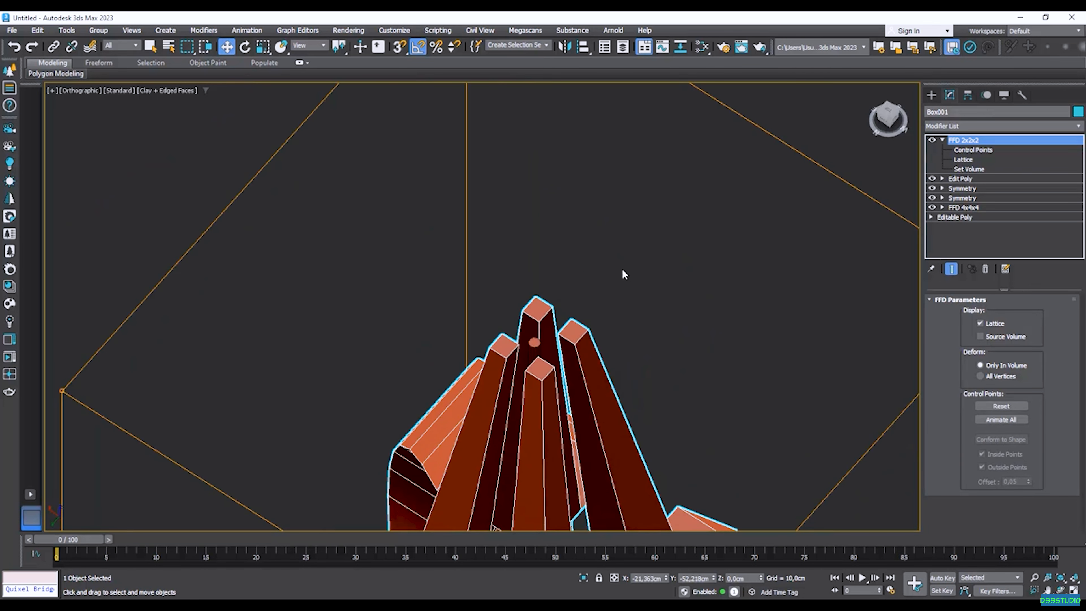
# - Create a box about 1.8 cm high with AutoGrid on, spanning the top ends of the four tapered bars
pyautogui.click(624, 274)
pyautogui.click(935, 94)
pyautogui.click(943, 129)
pyautogui.click(931, 113)
pyautogui.click(970, 171)
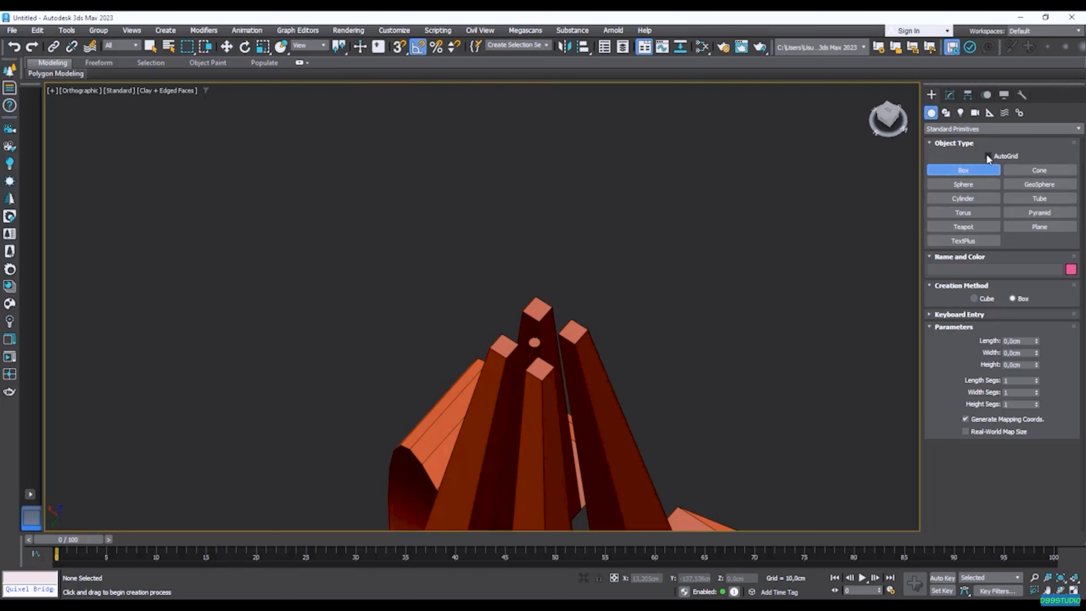
pyautogui.scroll(-5, 569, 315)
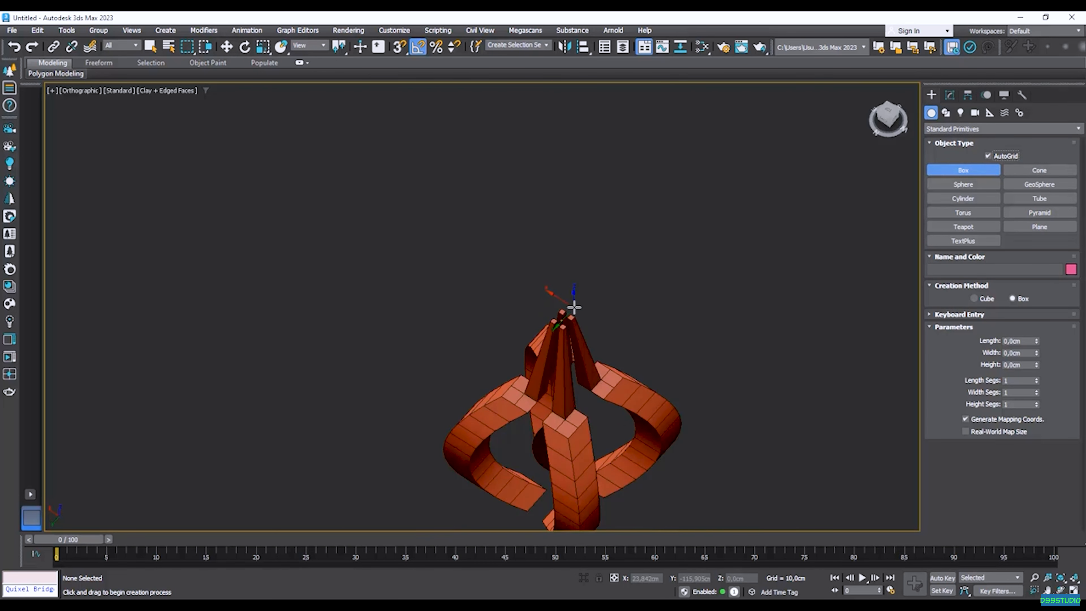
pyautogui.scroll(5, 569, 328)
pyautogui.scroll(-2, 781, 345)
pyautogui.scroll(-4, 672, 177)
pyautogui.scroll(-1, 741, 463)
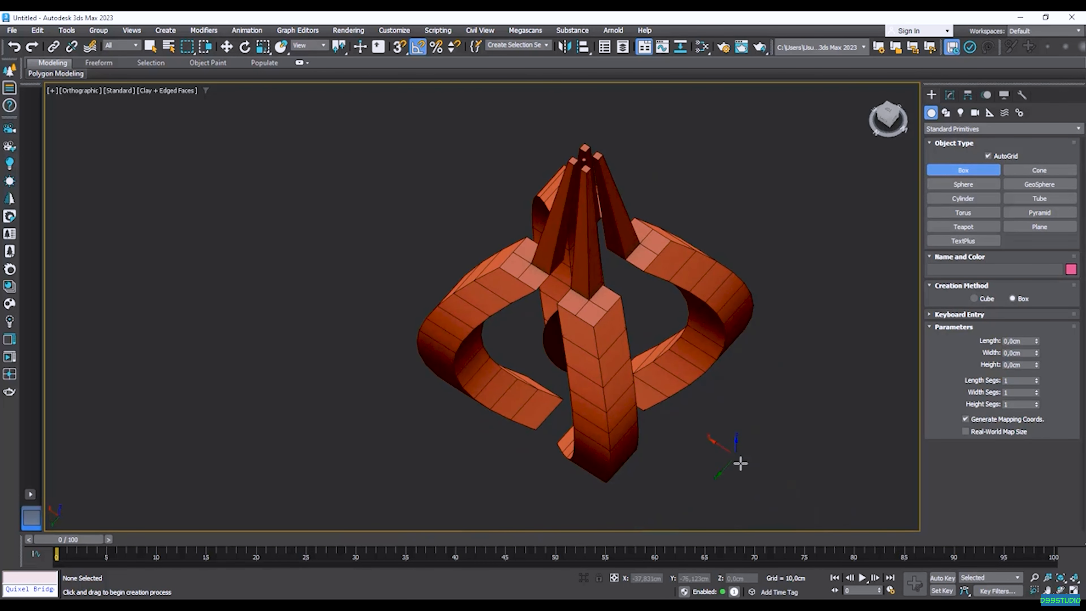
pyautogui.scroll(-5, 732, 432)
pyautogui.keyDown('alt'); pyautogui.moveTo(739, 453); pyautogui.dragTo(753, 415, button='middle'); pyautogui.keyUp('alt')
pyautogui.scroll(6, 584, 382)
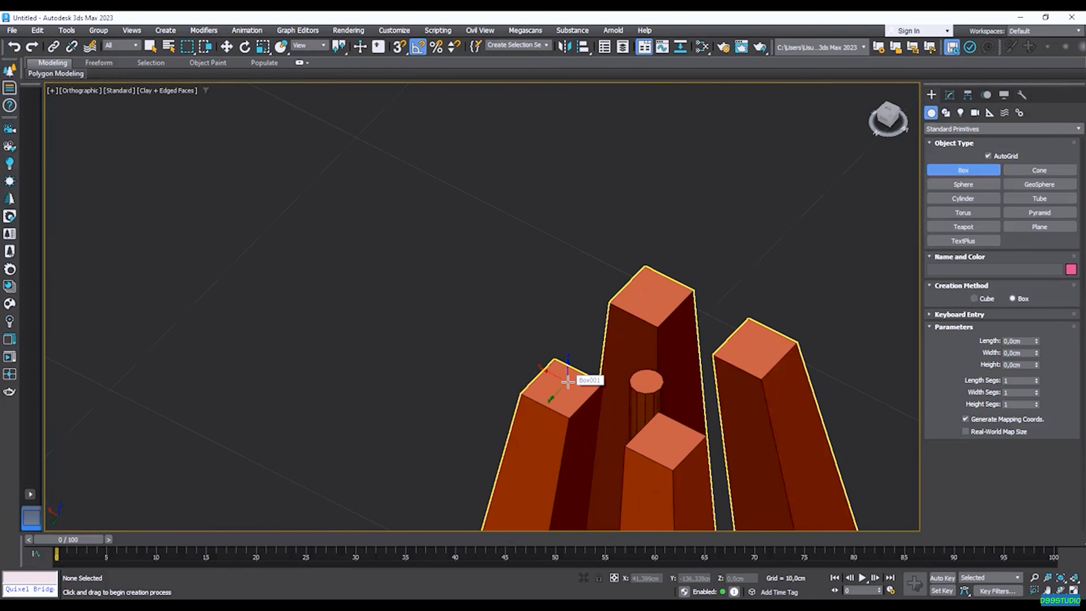
pyautogui.moveTo(569, 382); pyautogui.dragTo(533, 381, button='middle')
pyautogui.moveTo(531, 390); pyautogui.dragTo(724, 350)
pyautogui.click(718, 274)
pyautogui.press('w')
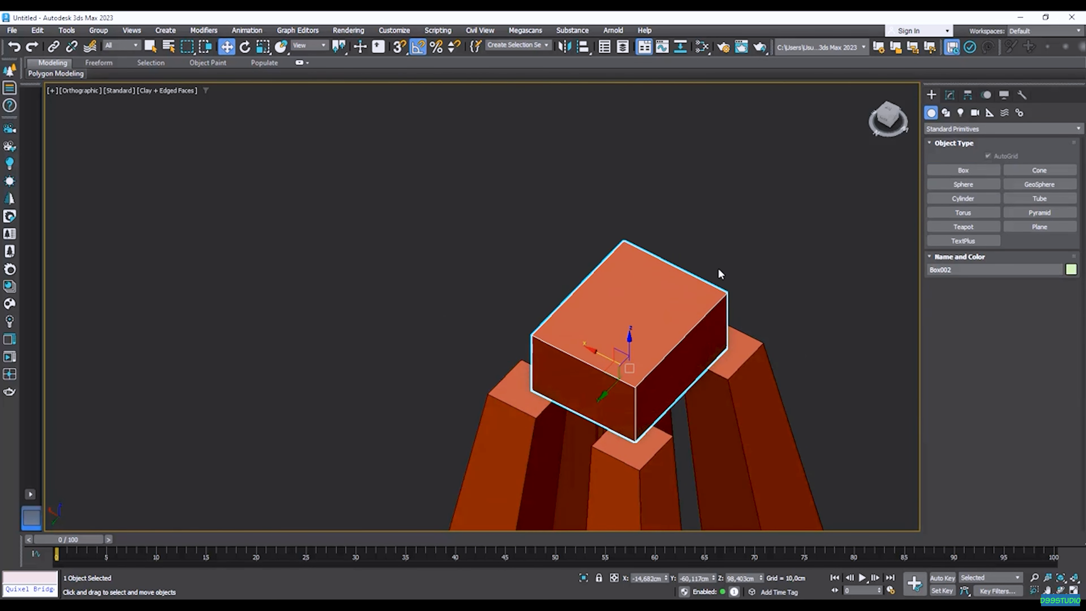
# - Convert the box on top of the bars to an Editable Poly
pyautogui.scroll(-3, 718, 269)
pyautogui.keyDown('alt'); pyautogui.moveTo(696, 340); pyautogui.dragTo(710, 316, button='middle'); pyautogui.keyUp('alt')
pyautogui.scroll(4, 677, 311)
pyautogui.rightClick(671, 311)
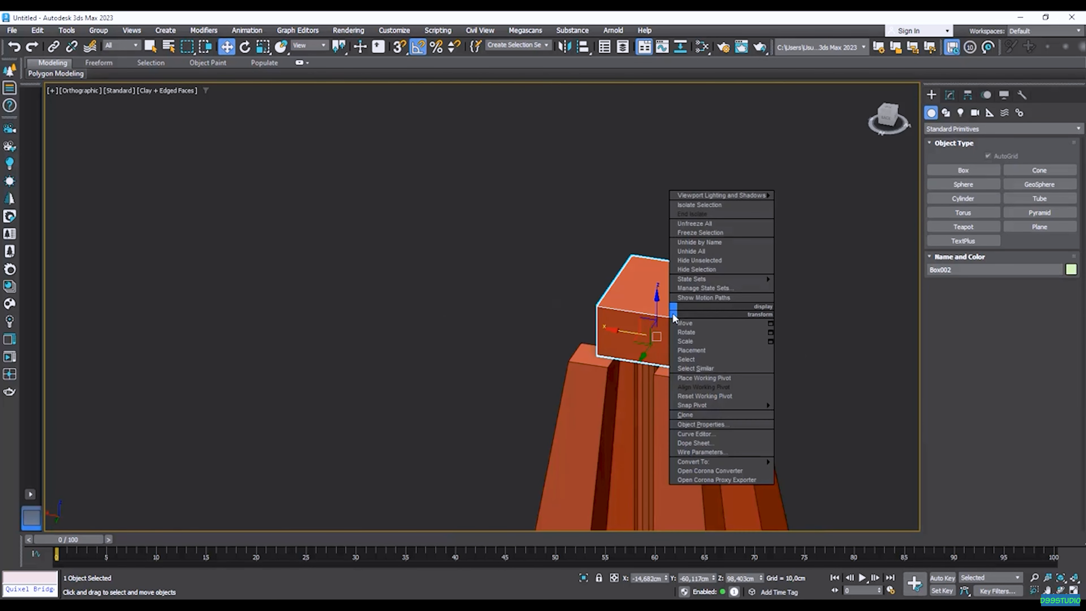
pyautogui.moveTo(729, 463)
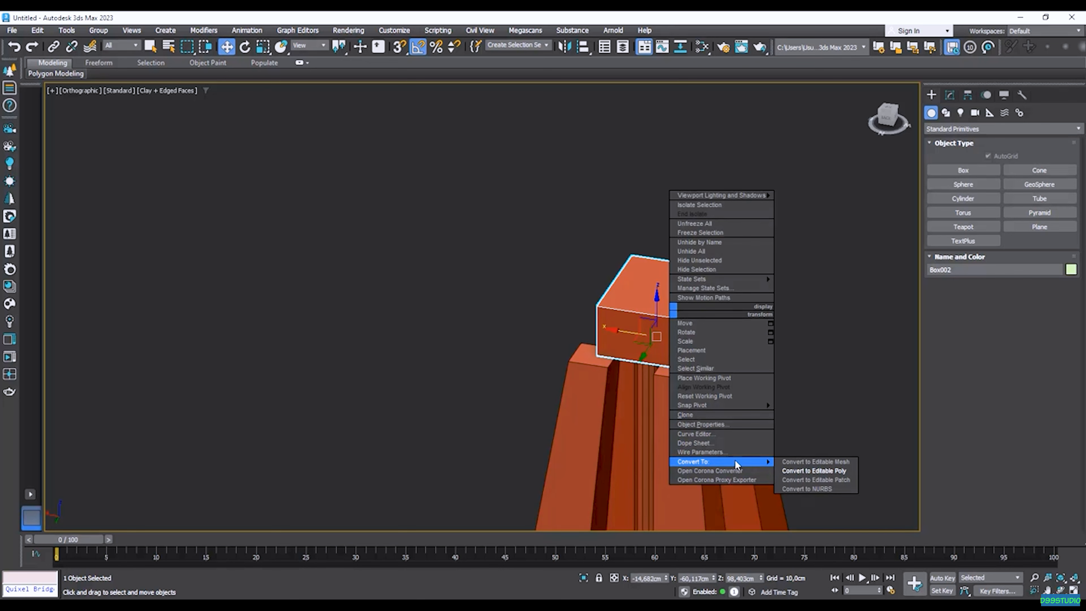
pyautogui.click(815, 470)
# - Widen the box by moving its two opposite sets of side vertices slightly outward in the Back view
pyautogui.press('k')
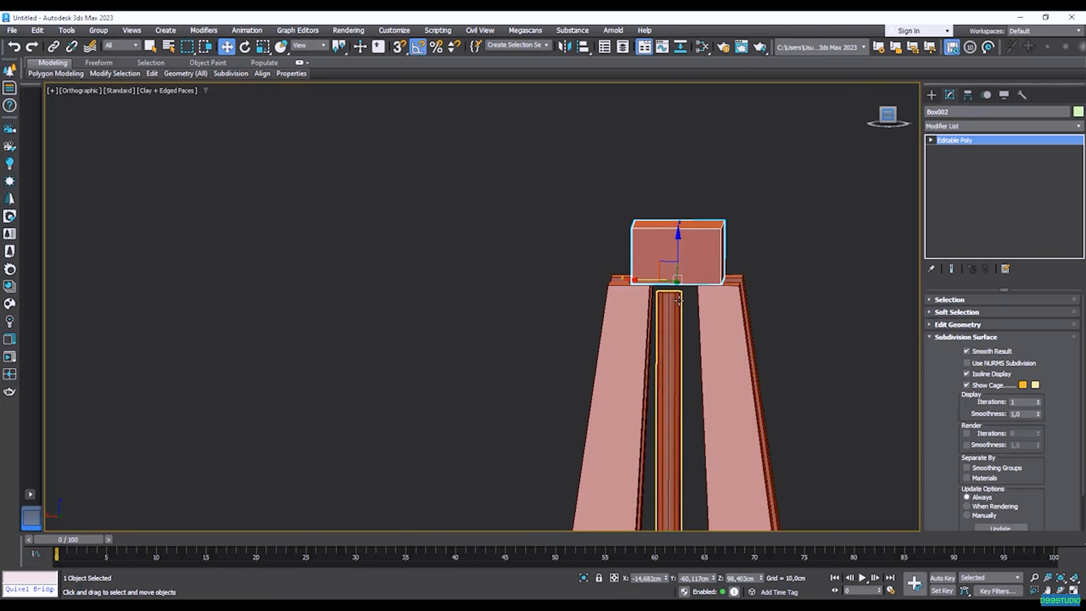
pyautogui.press('1')
pyautogui.scroll(3, 608, 268)
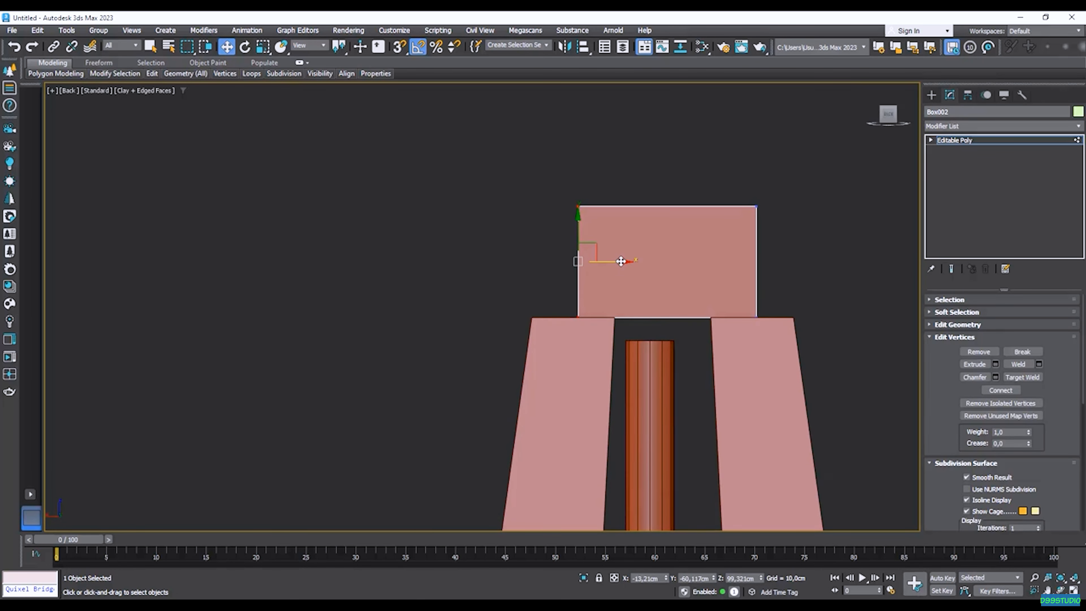
pyautogui.moveTo(608, 263); pyautogui.dragTo(606, 263)
pyautogui.moveTo(818, 168); pyautogui.dragTo(716, 412)
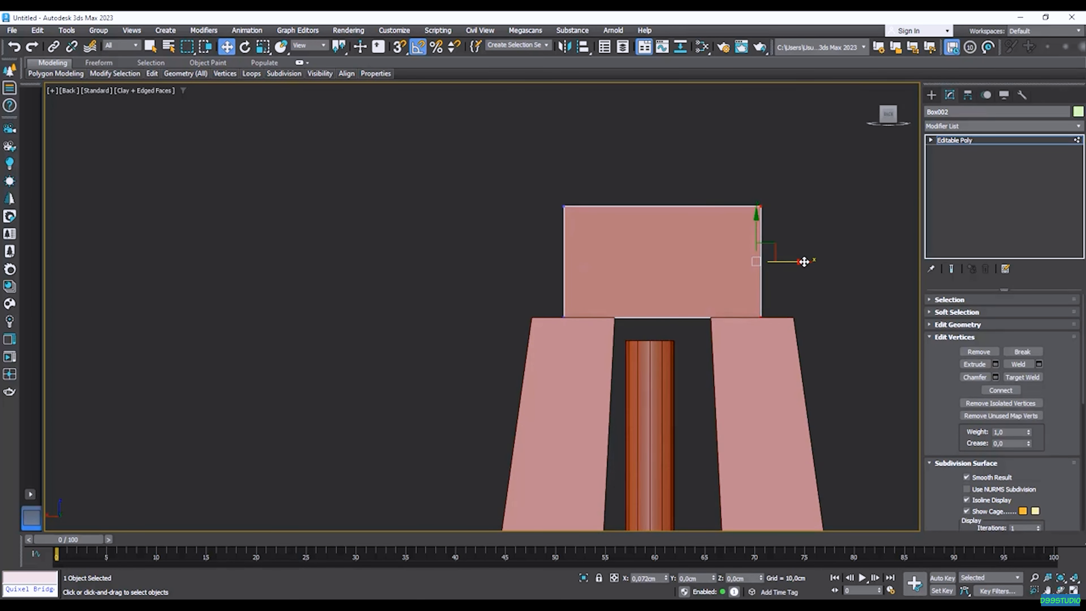
# - Delete the top polygon of the box to leave it open
pyautogui.scroll(-3, 803, 260)
pyautogui.keyDown('alt'); pyautogui.moveTo(781, 260); pyautogui.dragTo(680, 280, button='middle'); pyautogui.keyUp('alt')
pyautogui.press('4')
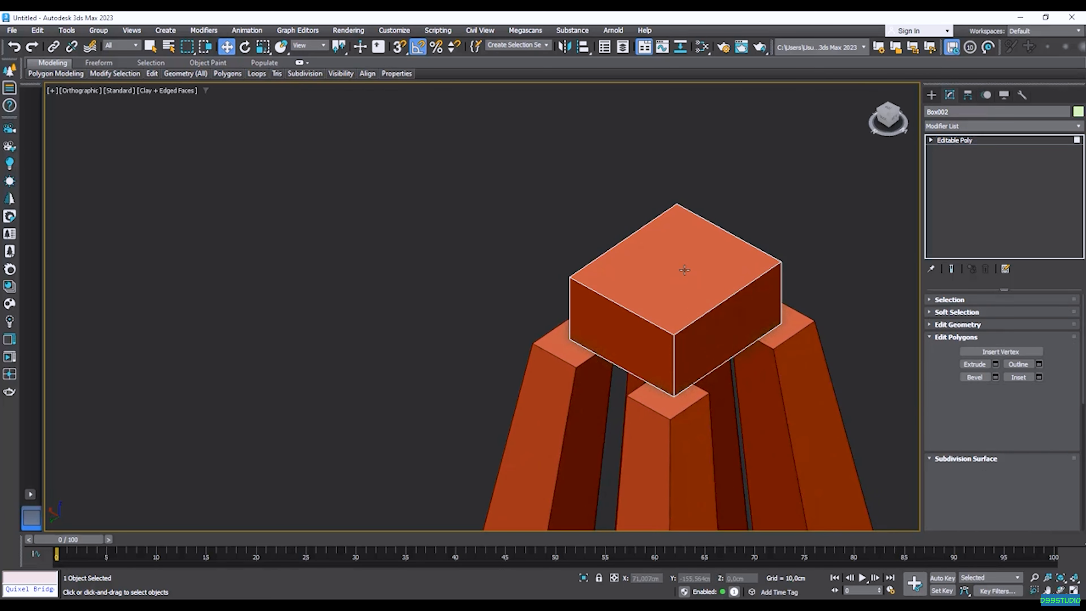
pyautogui.click(684, 270)
pyautogui.press('Delete')
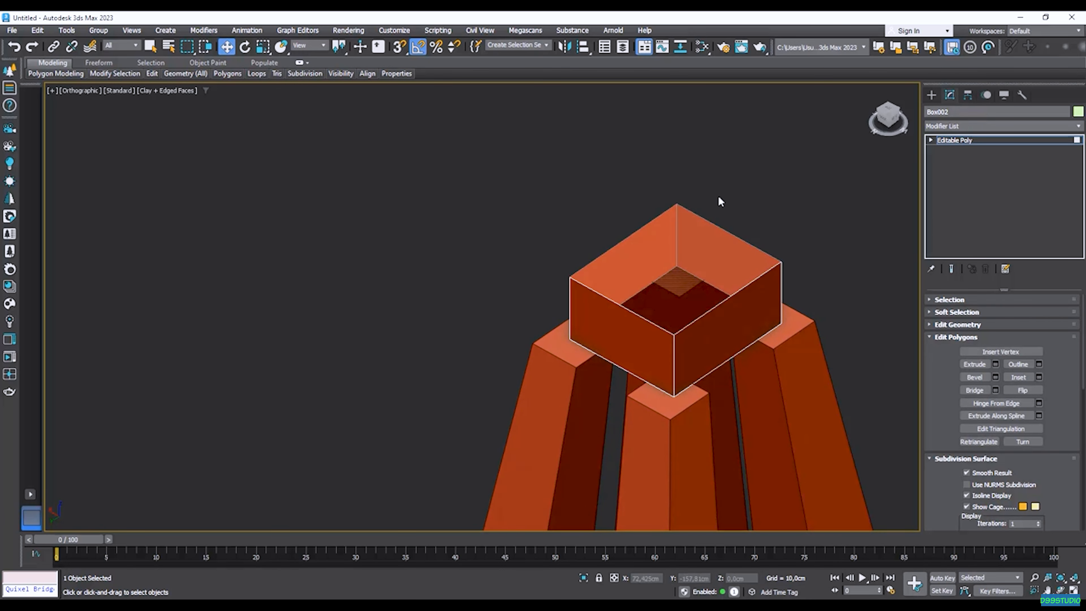
# - Extend the box's open top border outward by scaling a copy of it into a wide flat flange
pyautogui.press('3')
pyautogui.click(703, 231)
pyautogui.moveTo(703, 230); pyautogui.dragTo(684, 239, button='middle')
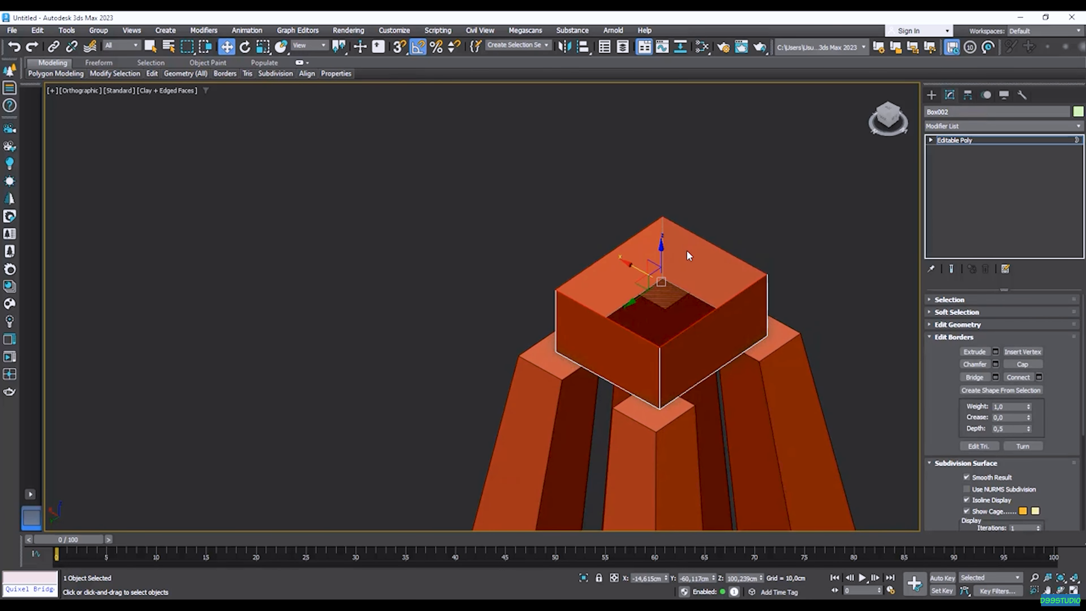
pyautogui.press('r')
pyautogui.keyDown('shift'); pyautogui.moveTo(664, 270); pyautogui.dragTo(673, 218); pyautogui.keyUp('shift')
pyautogui.moveTo(673, 218)
pyautogui.keyDown('alt'); pyautogui.mouseDown(button='middle')
pyautogui.moveTo(672, 252)
pyautogui.moveTo(686, 227)
pyautogui.mouseUp(button='middle'); pyautogui.keyUp('alt')
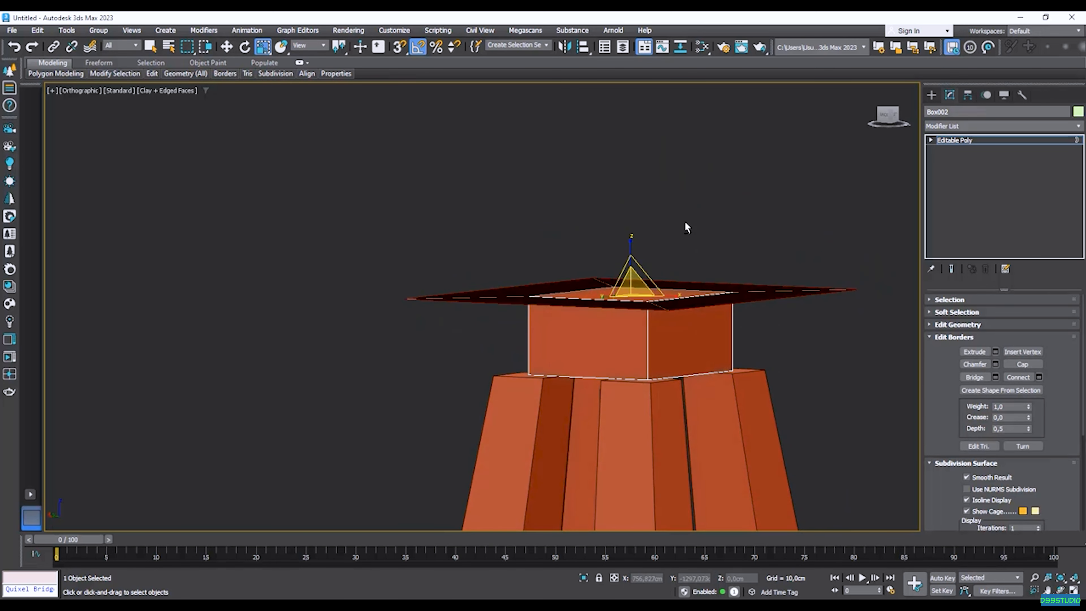
# - Extrude the flange border upward into a thick block, scale it inward, add a smaller raised step and narrow its opening
pyautogui.press('w')
pyautogui.keyDown('shift'); pyautogui.moveTo(630, 243); pyautogui.dragTo(648, 144); pyautogui.keyUp('shift')
pyautogui.keyDown('alt'); pyautogui.moveTo(648, 144); pyautogui.dragTo(611, 274, button='middle'); pyautogui.keyUp('alt')
pyautogui.press('r')
pyautogui.press('w')
pyautogui.press('r')
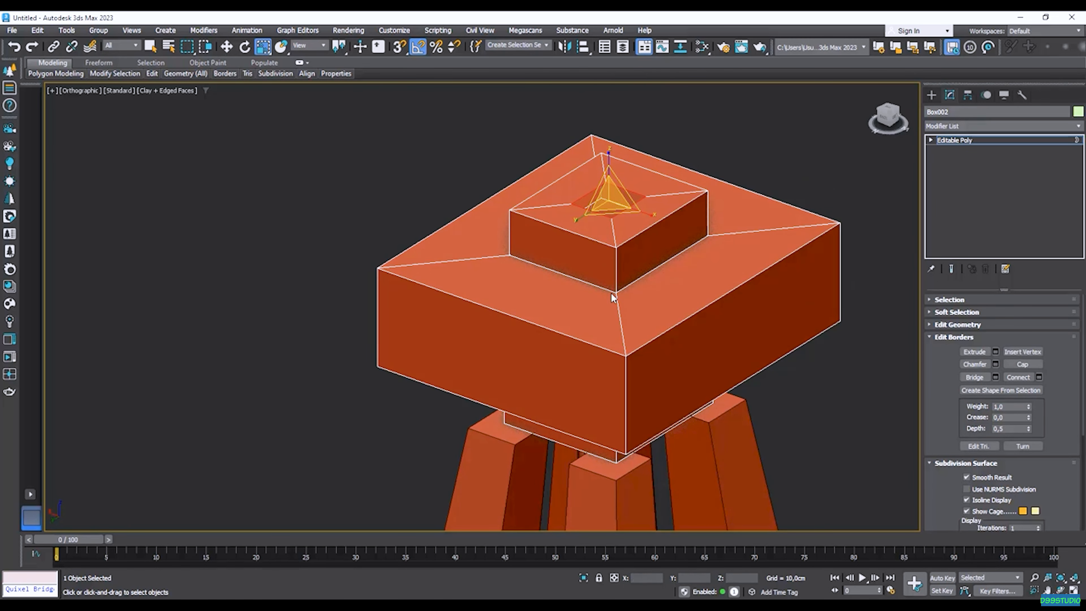
# - Extrude the small inner border upward into a thin square post and leave border editing
pyautogui.press('w')
pyautogui.scroll(-3, 642, 229)
pyautogui.keyDown('alt'); pyautogui.moveTo(650, 233); pyautogui.dragTo(630, 179, button='middle'); pyautogui.keyUp('alt')
pyautogui.keyDown('shift'); pyautogui.moveTo(627, 185); pyautogui.dragTo(634, 26); pyautogui.keyUp('shift')
pyautogui.scroll(-5, 650, 282)
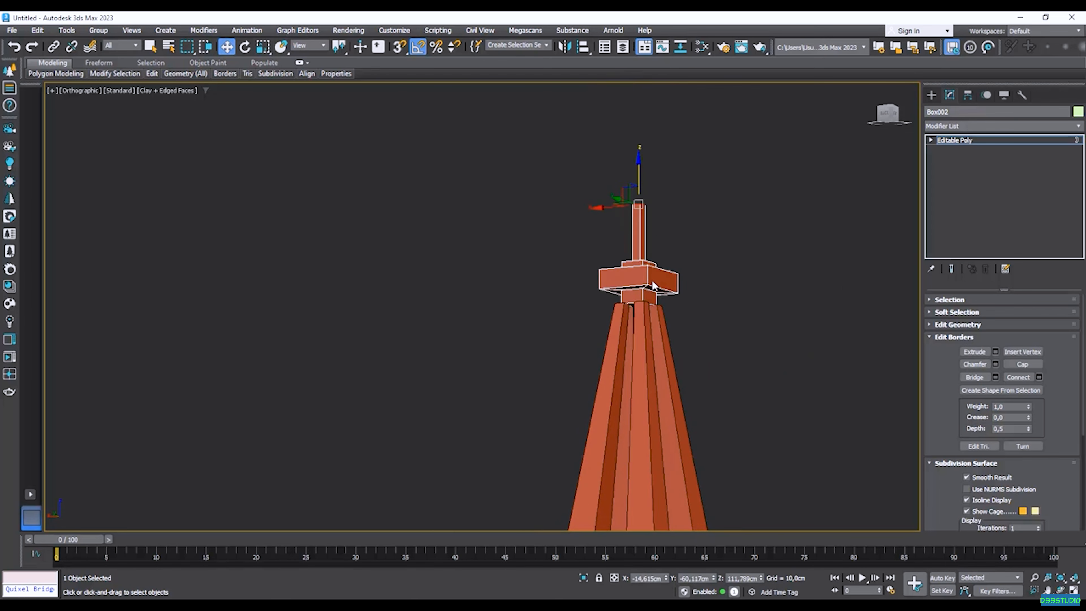
pyautogui.scroll(3, 653, 286)
pyautogui.press('3')
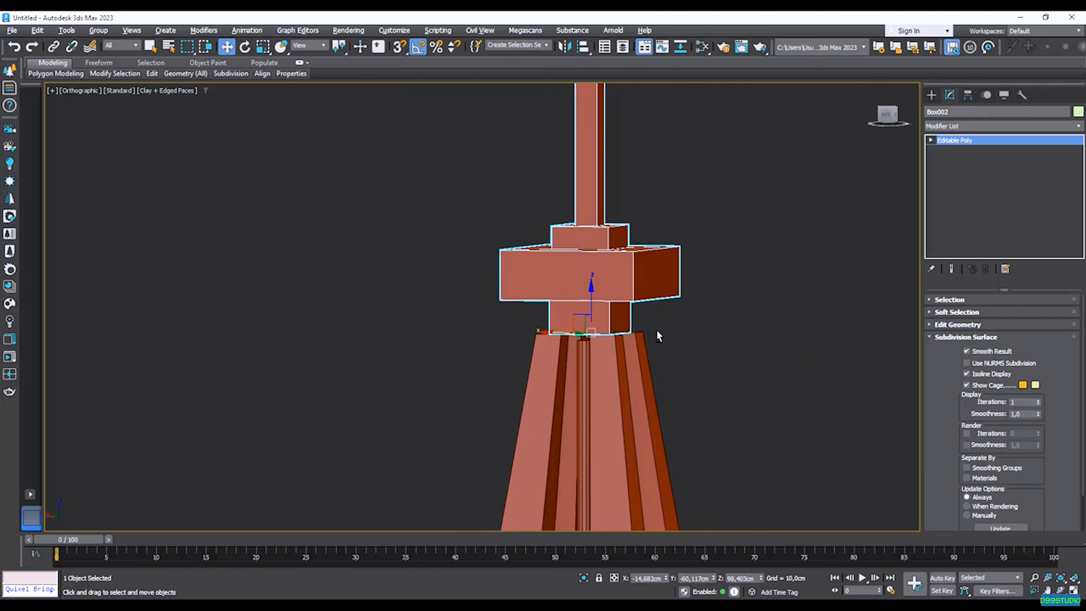
pyautogui.scroll(5, 669, 341)
pyautogui.keyDown('alt'); pyautogui.moveTo(681, 328); pyautogui.dragTo(568, 163, button='middle'); pyautogui.keyUp('alt')
pyautogui.scroll(-9, 610, 318)
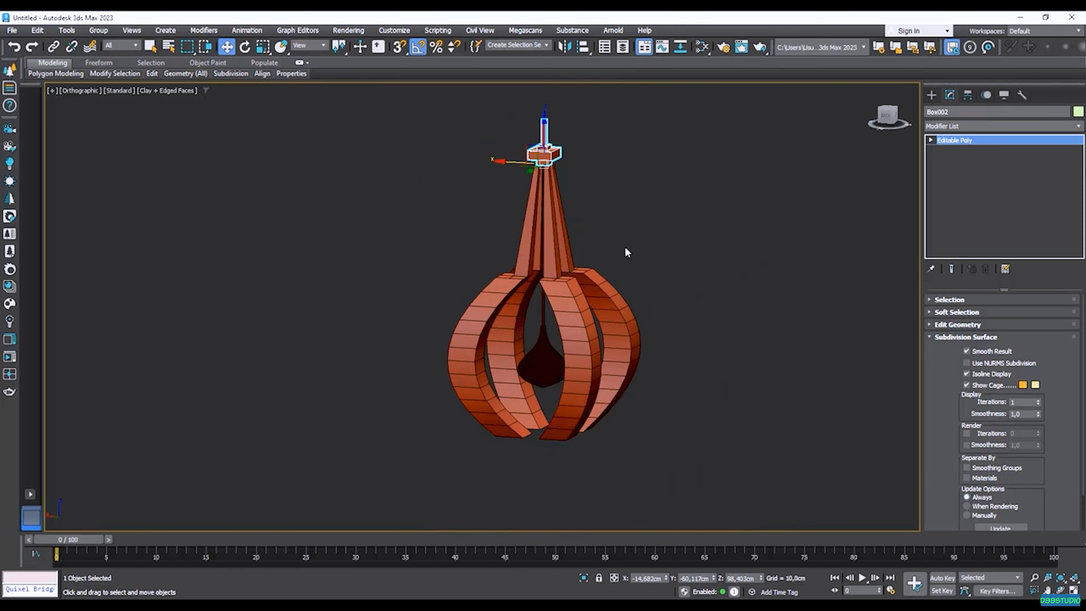
# - Apply a Chamfer modifier to the ribs and tapered bars
pyautogui.click(605, 285)
pyautogui.keyDown('alt'); pyautogui.moveTo(605, 286); pyautogui.dragTo(624, 352, button='middle'); pyautogui.keyUp('alt')
pyautogui.scroll(3, 575, 359)
pyautogui.scroll(-3, 587, 392)
pyautogui.scroll(3, 624, 352)
pyautogui.click(976, 127)
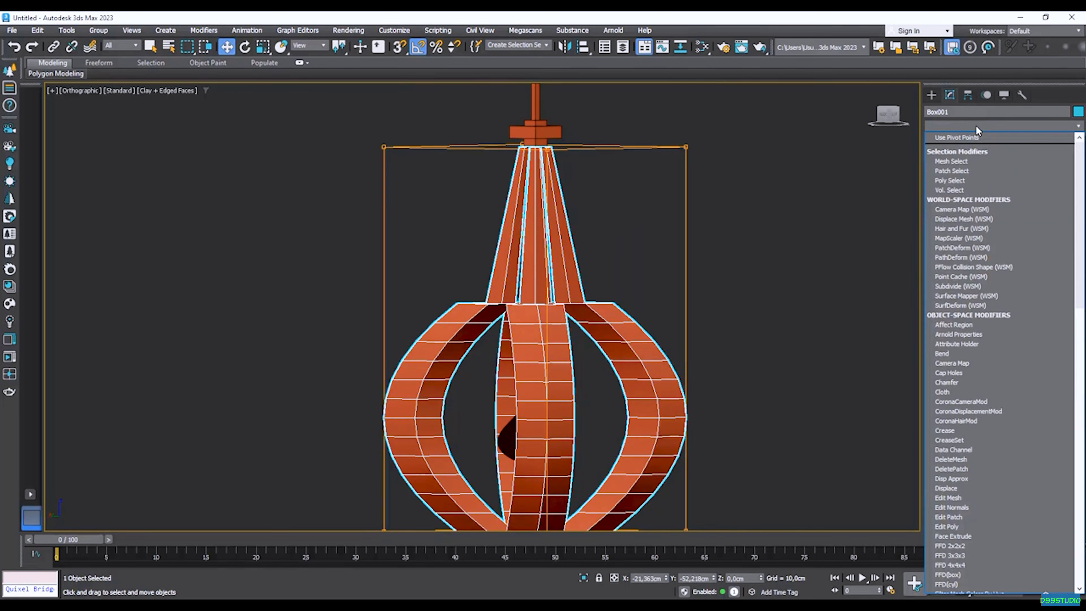
pyautogui.write('ch')
pyautogui.press('Return')
pyautogui.moveTo(688, 411); pyautogui.dragTo(688, 346, button='middle')
pyautogui.moveTo(688, 345)
pyautogui.keyDown('alt'); pyautogui.mouseDown(button='middle')
pyautogui.moveTo(700, 342)
pyautogui.moveTo(697, 351)
pyautogui.mouseUp(button='middle'); pyautogui.keyUp('alt')
pyautogui.scroll(5, 560, 253)
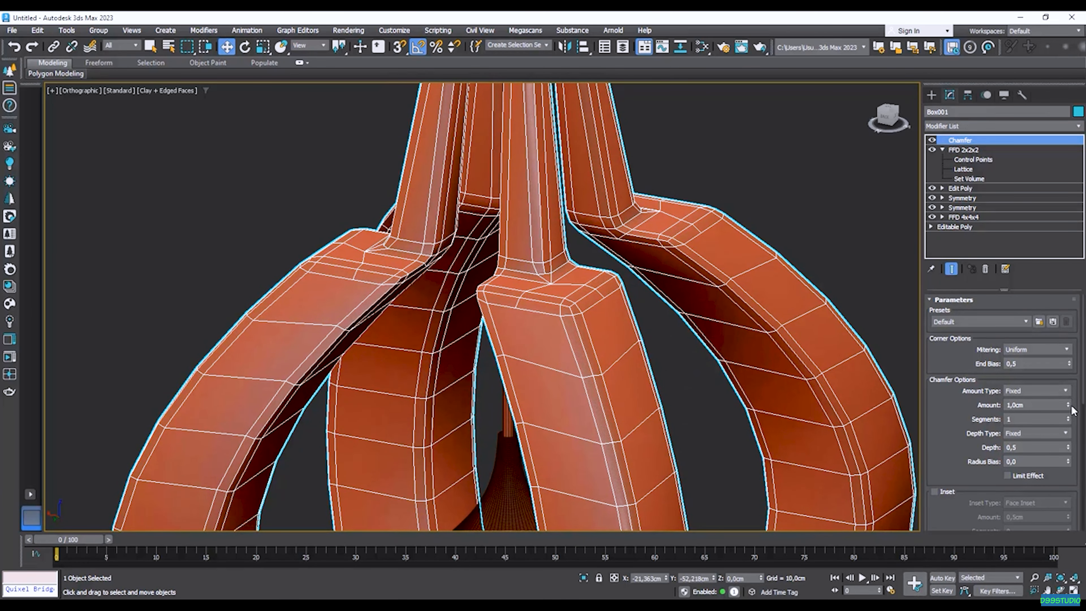
# - Set the rib chamfer amount to 0.59 cm with 3 segments and deselect the ribs
pyautogui.moveTo(1068, 411); pyautogui.dragTo(1069, 447)
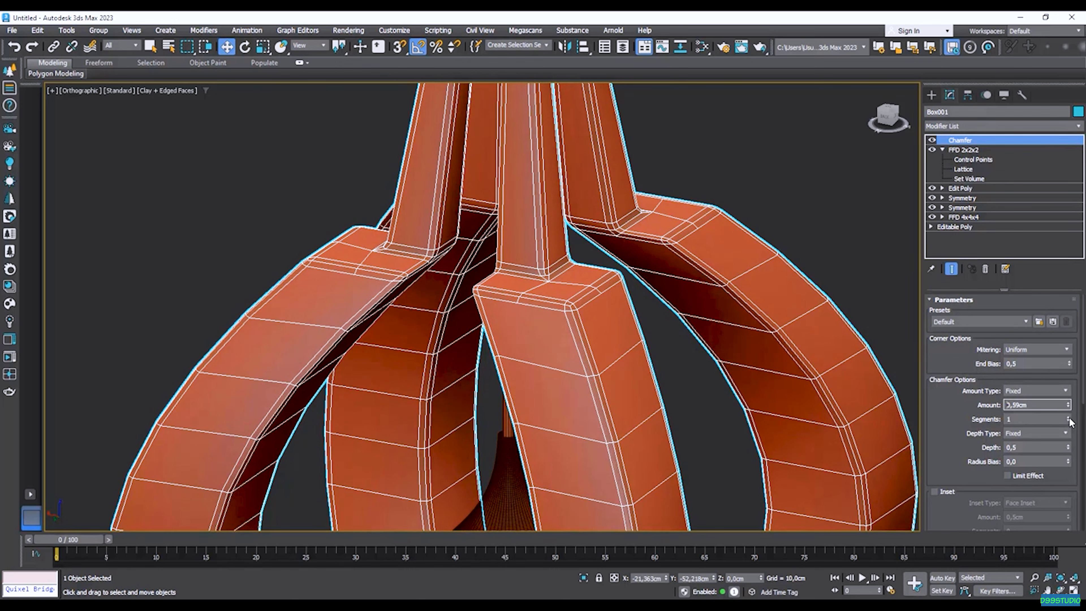
pyautogui.scroll(-8, 688, 222)
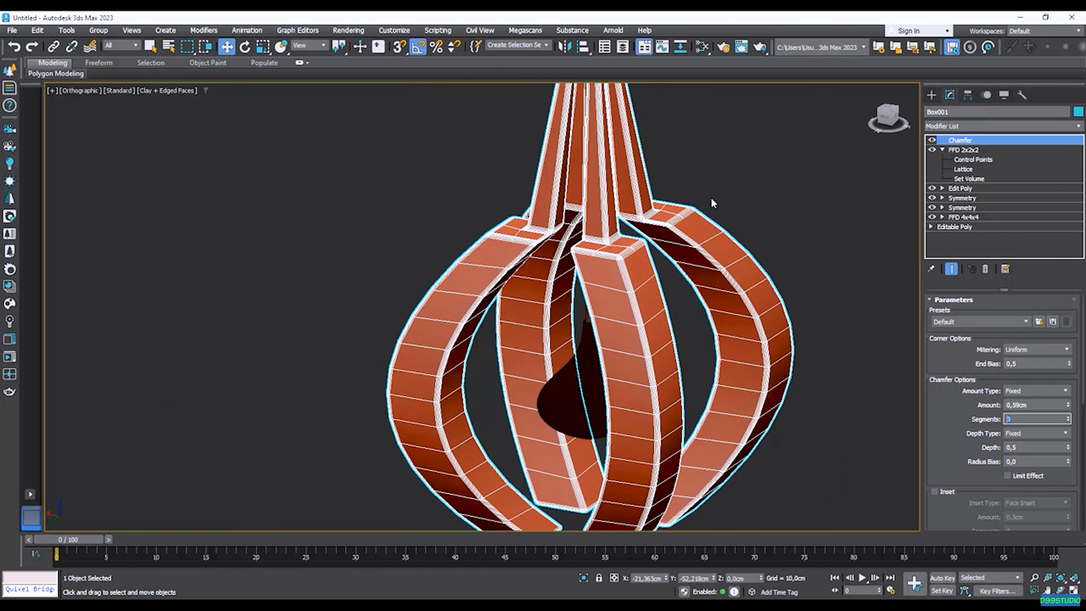
pyautogui.click(717, 286)
pyautogui.scroll(-2, 716, 283)
pyautogui.scroll(2, 660, 286)
# - Lengthen the square post on the stepped cap by moving its top vertices upward
pyautogui.click(575, 136)
pyautogui.moveTo(575, 133); pyautogui.dragTo(560, 261, button='middle')
pyautogui.scroll(3, 577, 209)
pyautogui.press('1')
pyautogui.moveTo(526, 232); pyautogui.dragTo(623, 275)
pyautogui.moveTo(553, 131); pyautogui.dragTo(553, 96)
pyautogui.scroll(-4, 569, 238)
pyautogui.press('1')
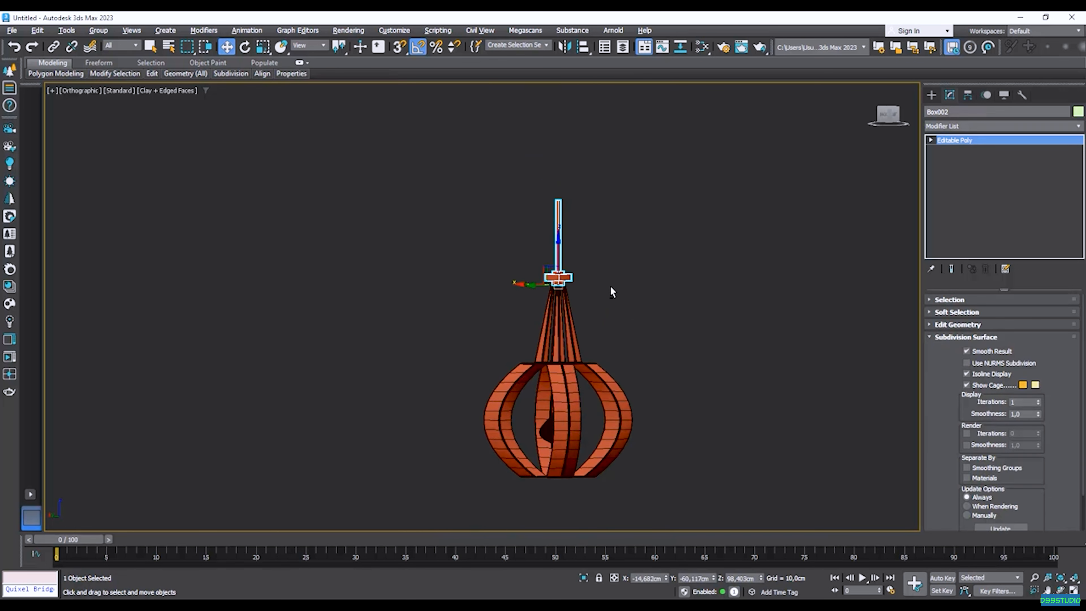
# - Examine the chamfered ribs, stepped cap and lengthened post from several angles
pyautogui.keyDown('alt'); pyautogui.moveTo(610, 285); pyautogui.dragTo(614, 295, button='middle'); pyautogui.keyUp('alt')
pyautogui.click(638, 483)
pyautogui.click(618, 456)
pyautogui.keyDown('alt'); pyautogui.moveTo(637, 453); pyautogui.dragTo(670, 462, button='middle'); pyautogui.keyUp('alt')
pyautogui.scroll(3, 571, 228)
pyautogui.moveTo(600, 255); pyautogui.dragTo(589, 221, button='middle')
pyautogui.scroll(-3, 607, 209)
pyautogui.scroll(4, 537, 202)
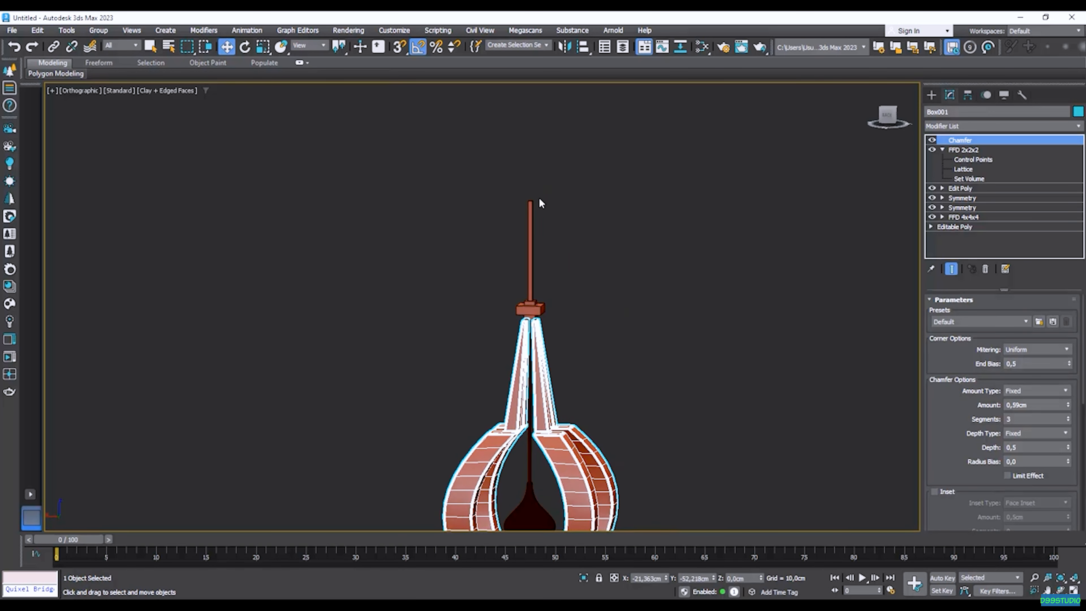
# - Draw a rectangle spline about 14.7 cm long and 12.2 cm wide above the square post in the back view
pyautogui.click(531, 206)
pyautogui.scroll(-4, 515, 154)
pyautogui.moveTo(536, 161); pyautogui.dragTo(548, 167, button='middle')
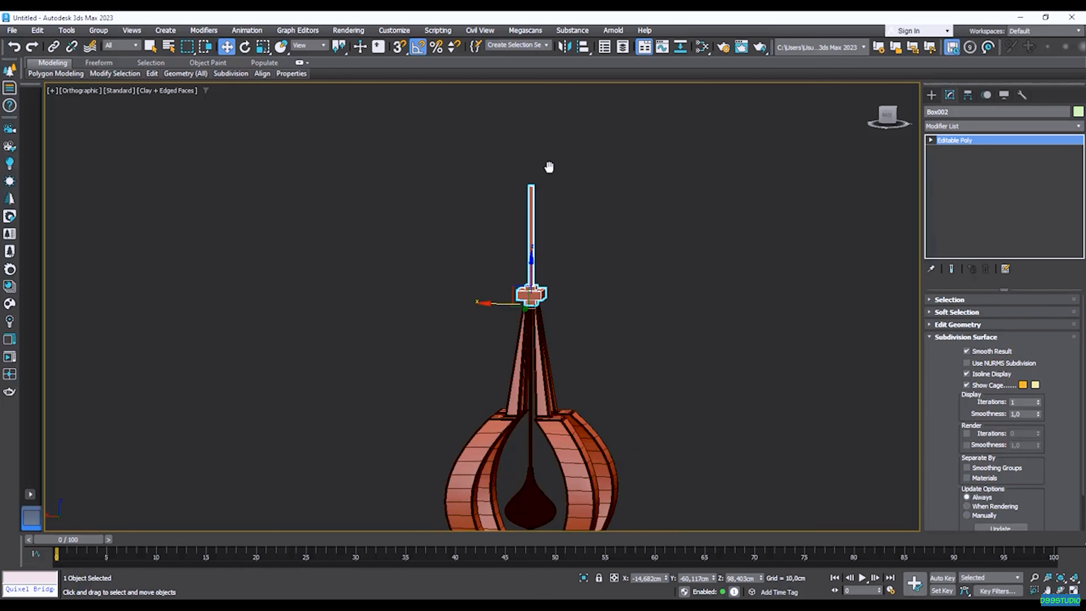
pyautogui.click(890, 117)
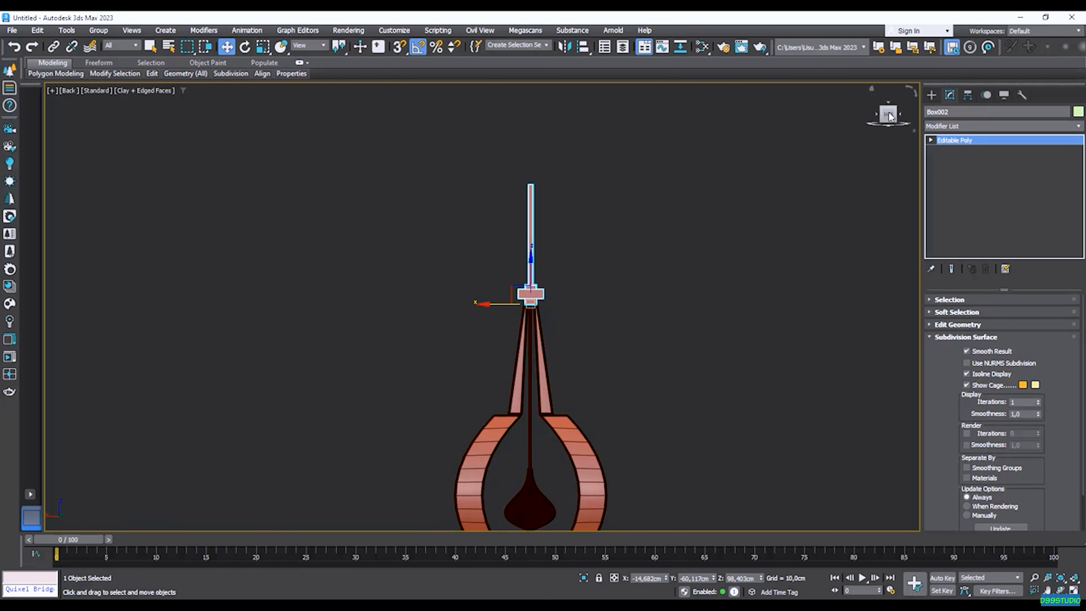
pyautogui.click(932, 95)
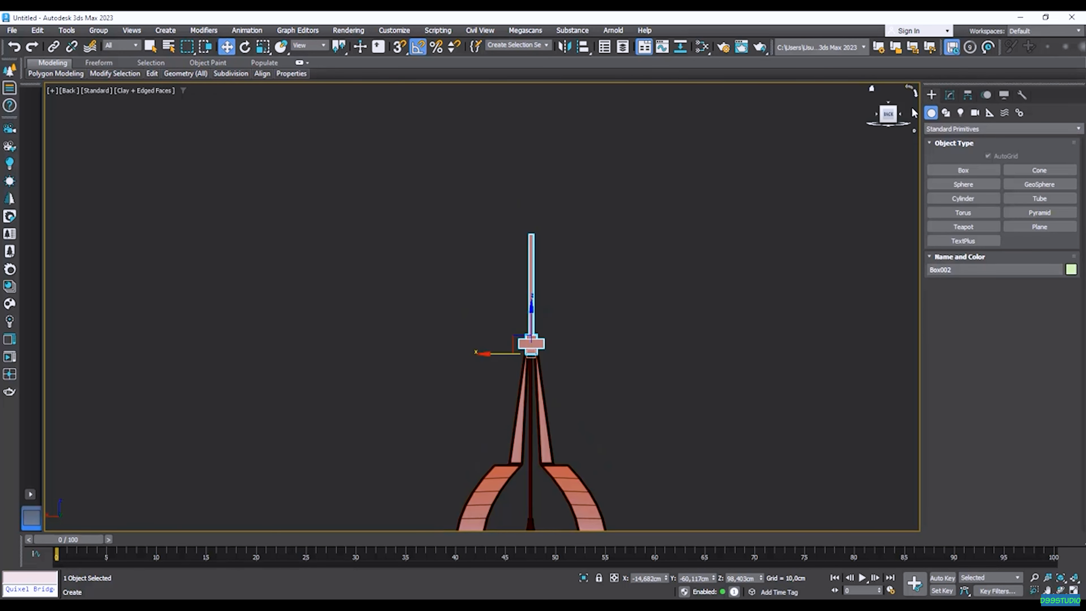
pyautogui.click(946, 115)
pyautogui.scroll(4, 504, 247)
pyautogui.moveTo(553, 200); pyautogui.dragTo(471, 273, button='middle')
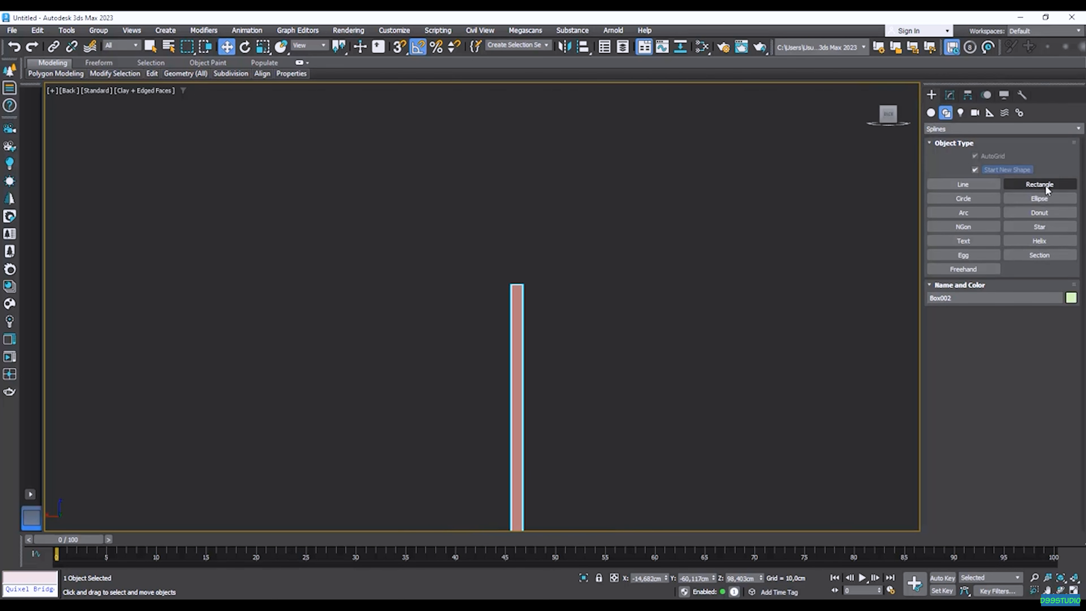
pyautogui.click(1039, 184)
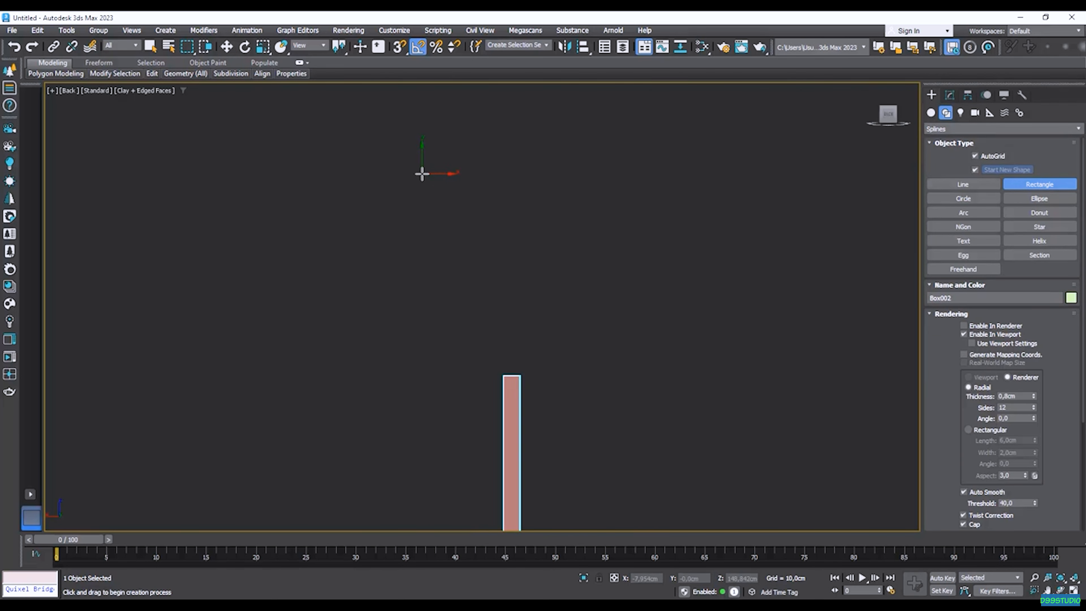
pyautogui.moveTo(421, 171); pyautogui.dragTo(591, 376)
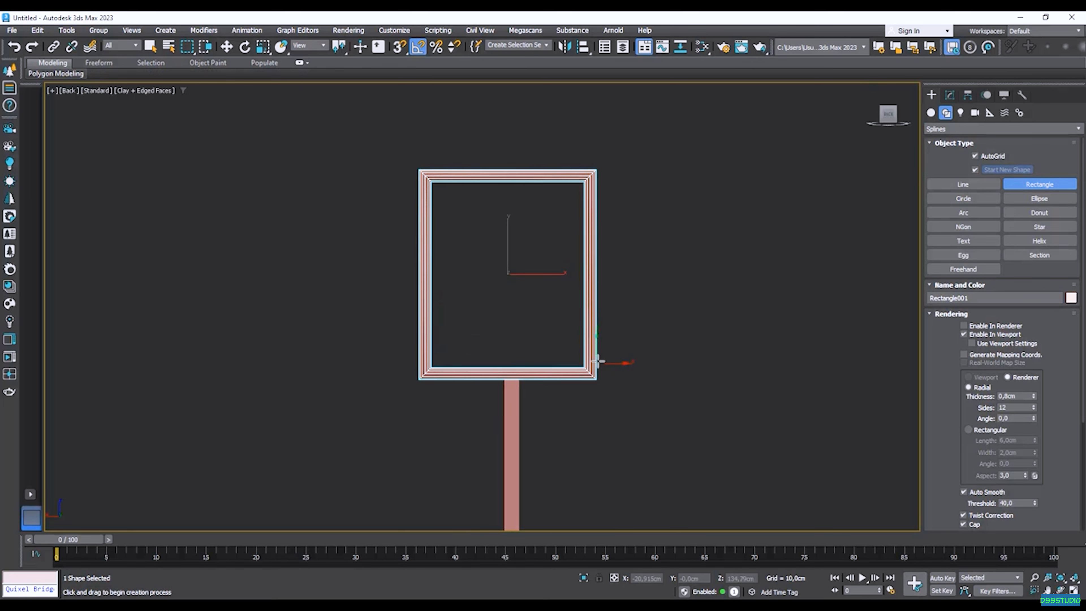
pyautogui.press('w')
pyautogui.moveTo(611, 335); pyautogui.dragTo(633, 330, button='middle')
# - Turn off the rectangle's viewport rendering and convert it to an Editable Spline
pyautogui.click(951, 95)
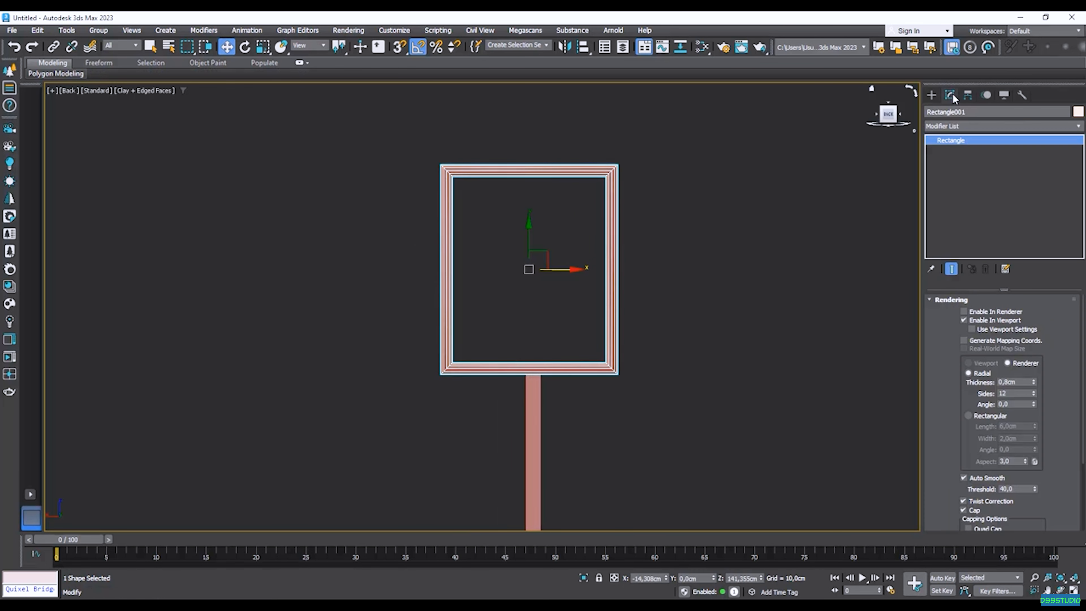
pyautogui.click(964, 320)
pyautogui.click(931, 299)
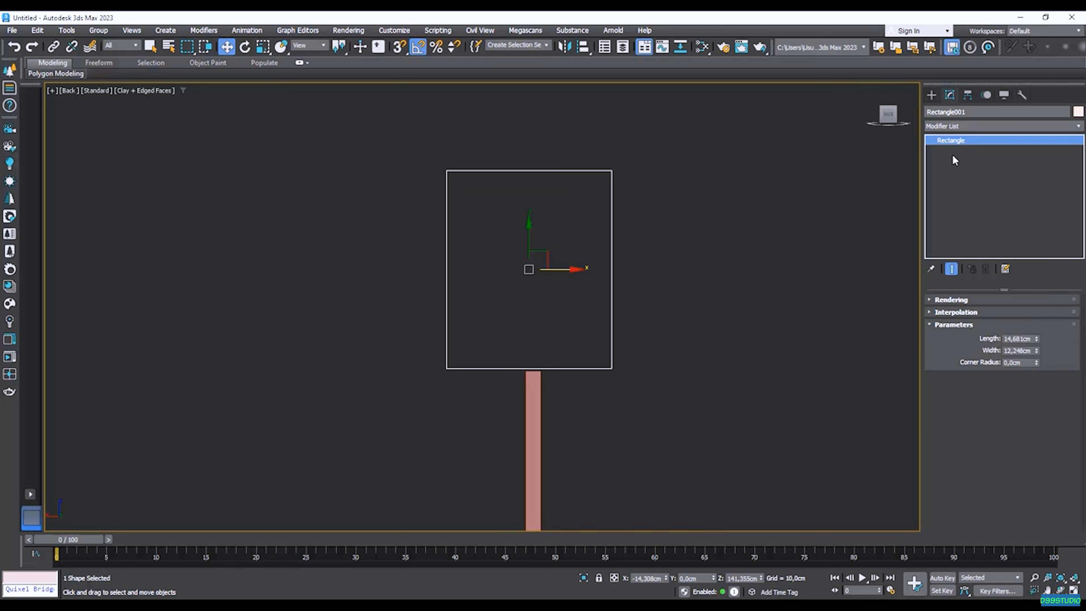
pyautogui.rightClick(613, 269)
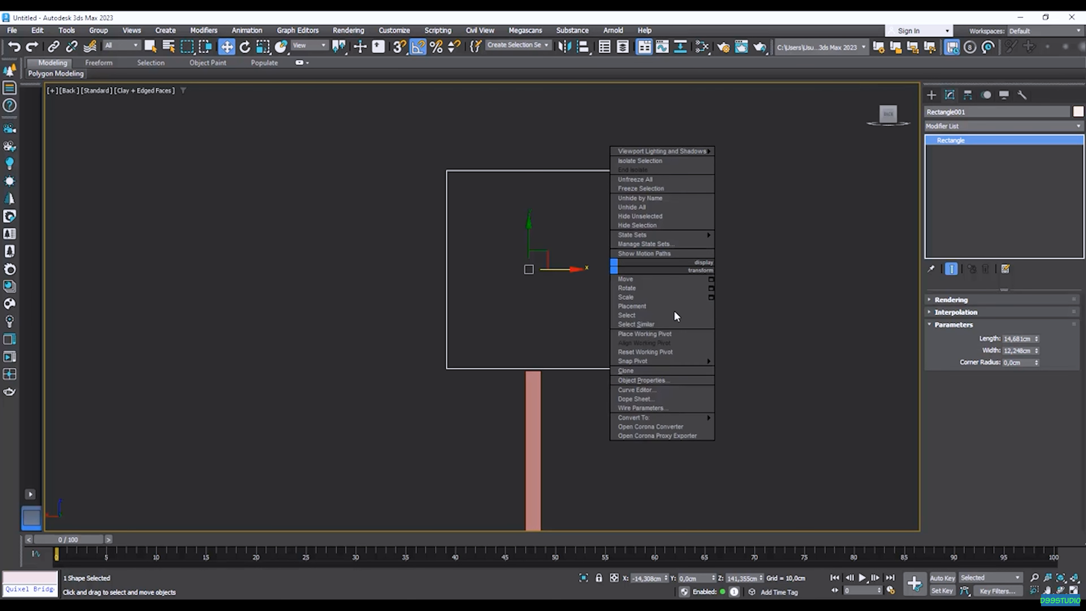
pyautogui.moveTo(646, 419)
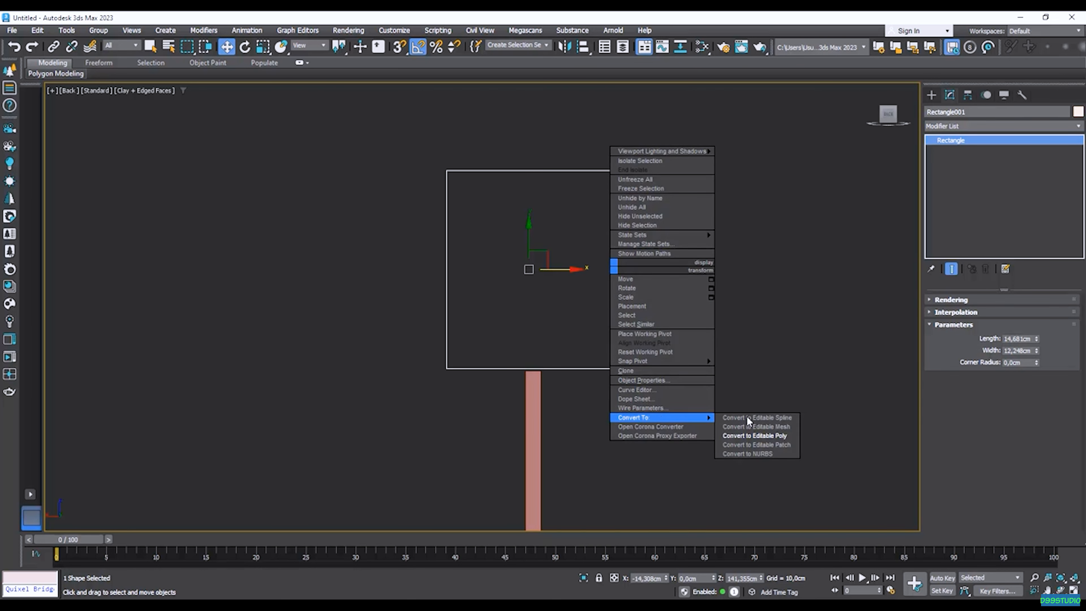
pyautogui.click(791, 421)
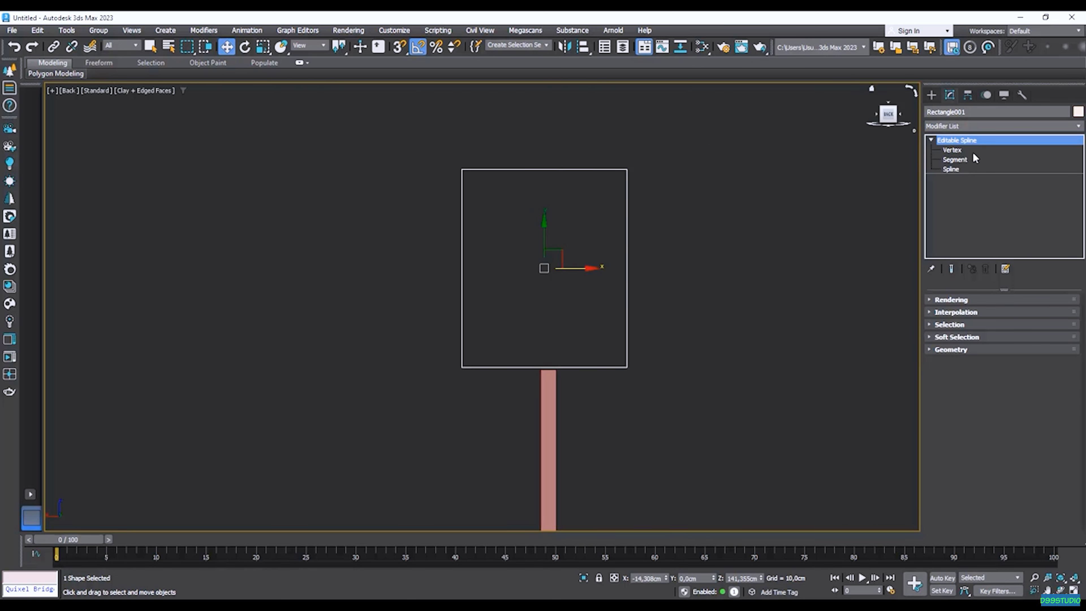
# - Fillet all four corner vertices of the rectangle into wide rounded corners
pyautogui.click(953, 150)
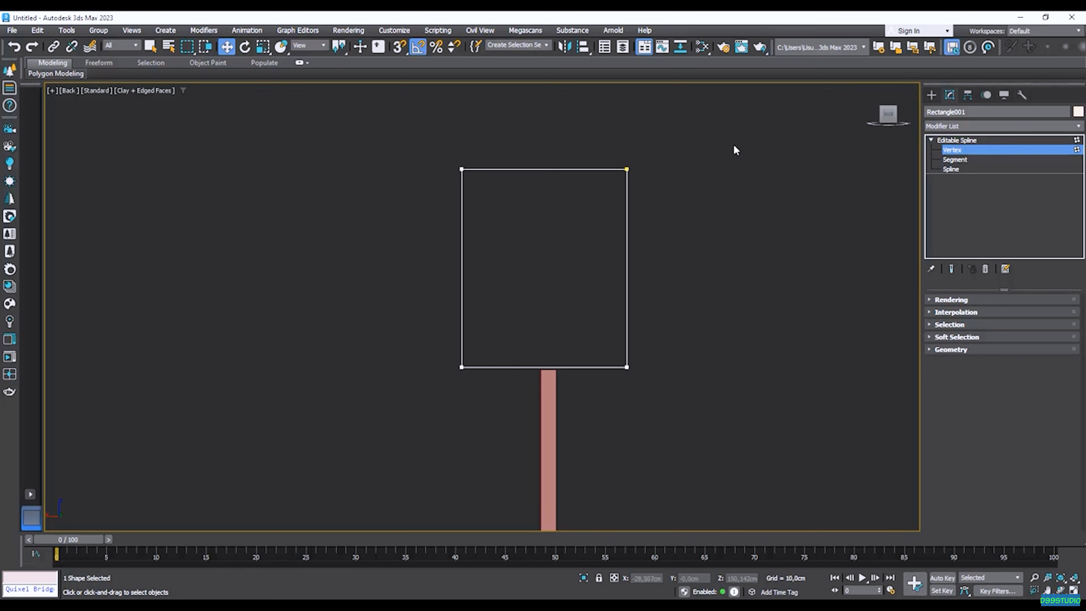
pyautogui.moveTo(472, 361); pyautogui.dragTo(483, 361, button='middle')
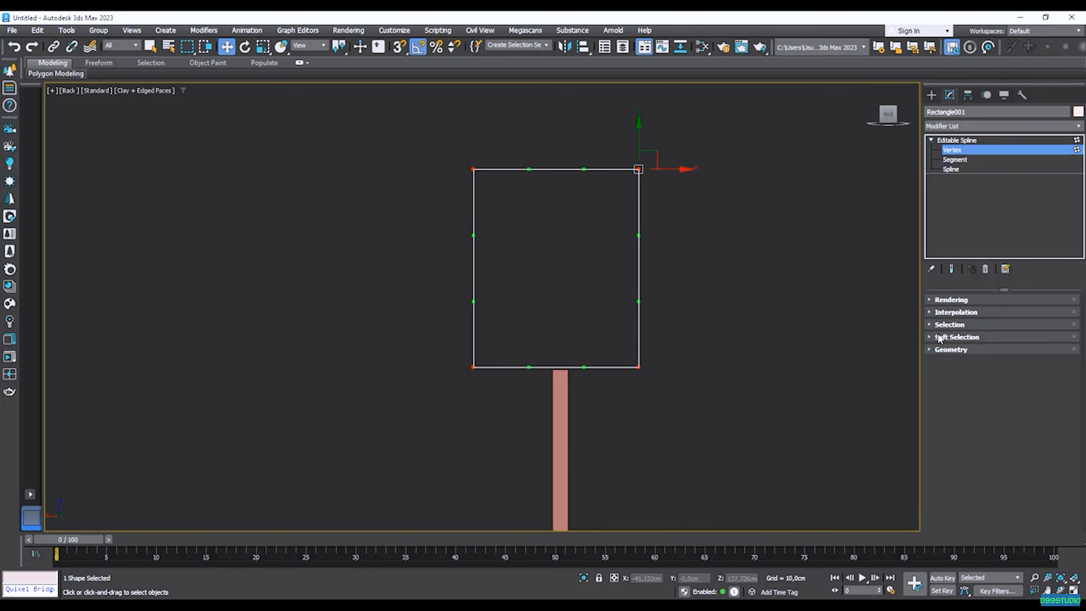
pyautogui.click(932, 349)
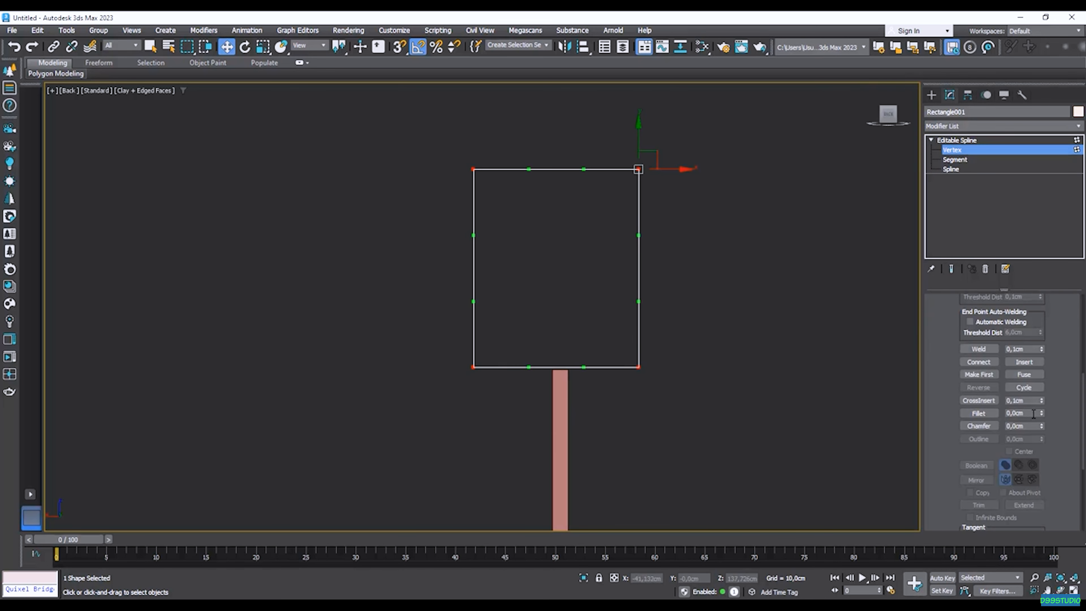
pyautogui.moveTo(1042, 414); pyautogui.dragTo(1040, 411)
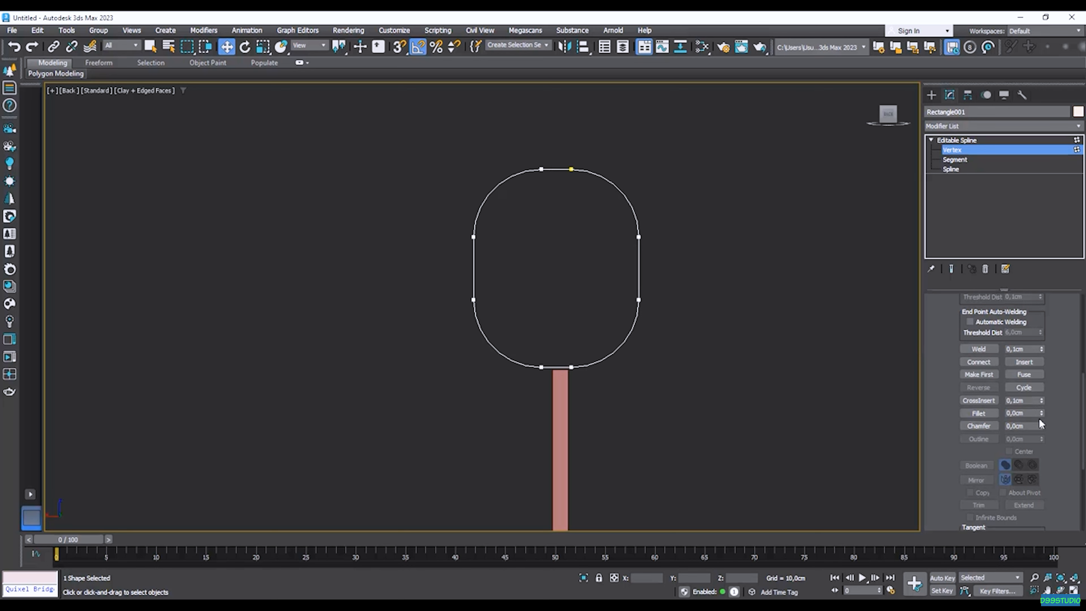
pyautogui.scroll(6, 946, 423)
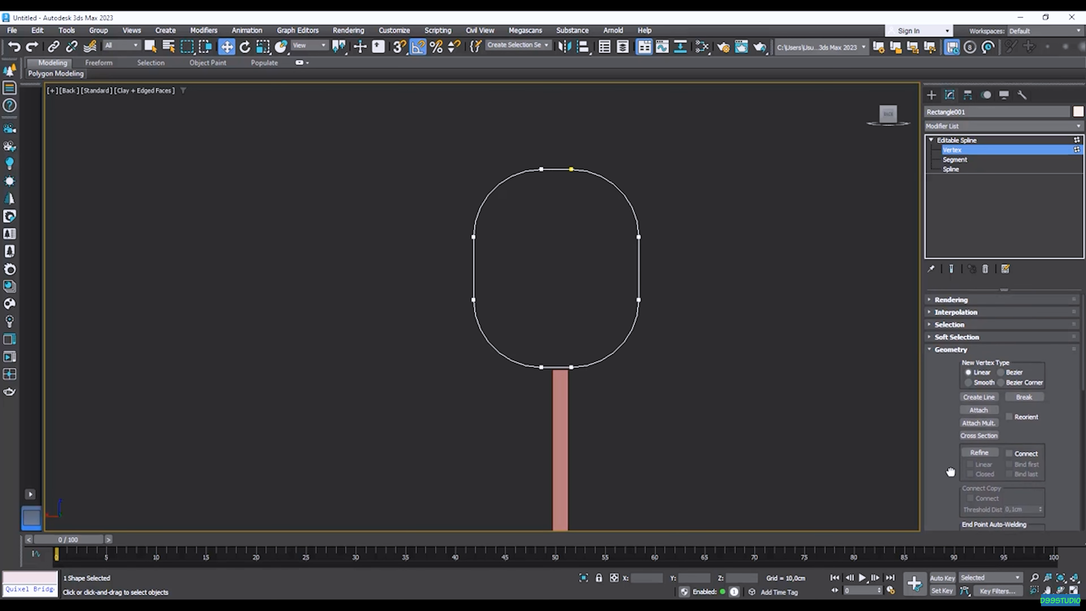
pyautogui.click(933, 349)
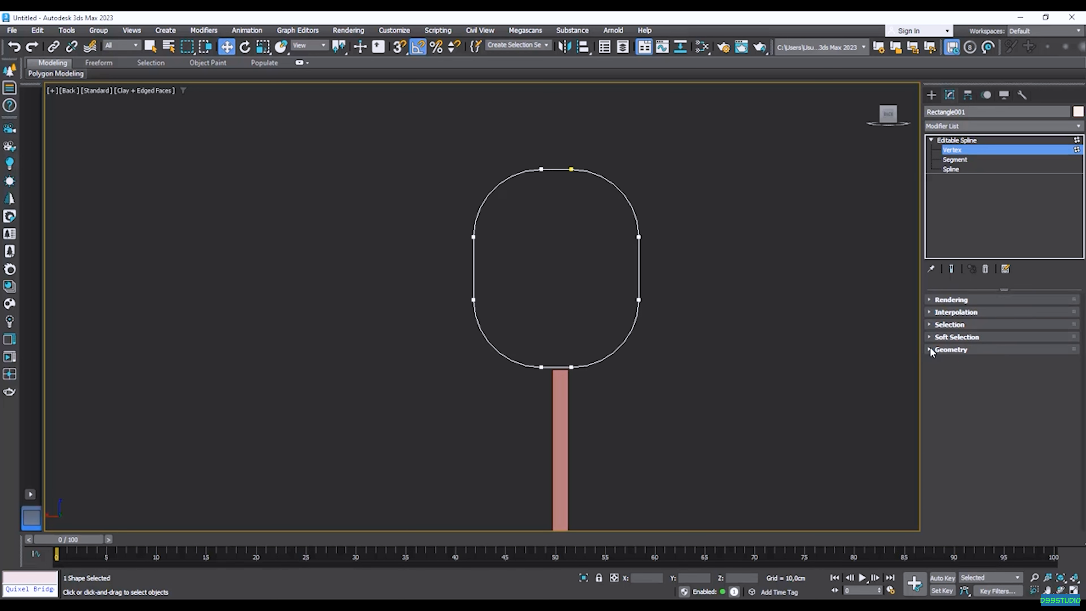
# - Set the rounded spline's interpolation steps to 100
pyautogui.click(931, 312)
pyautogui.doubleClick(996, 325)
pyautogui.write('100')
pyautogui.press('Return')
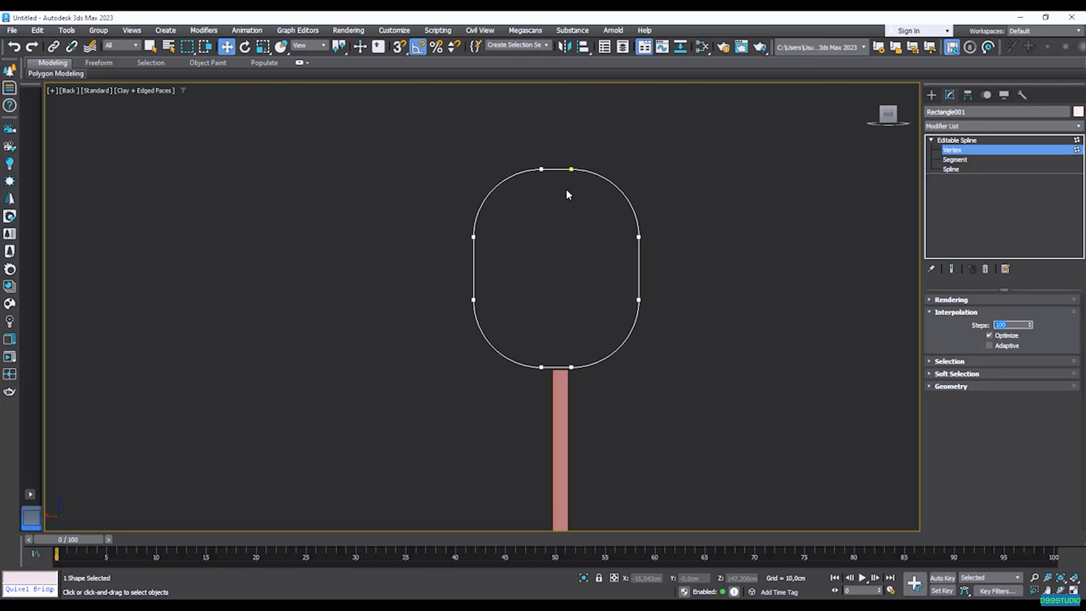
# - Narrow the rounded spline into a chain link shape by moving its side vertices inward
pyautogui.moveTo(566, 189); pyautogui.dragTo(571, 195, button='middle')
pyautogui.moveTo(698, 228); pyautogui.dragTo(666, 304)
pyautogui.moveTo(500, 338); pyautogui.dragTo(500, 338)
pyautogui.moveTo(516, 243); pyautogui.dragTo(532, 243)
pyautogui.press('1')
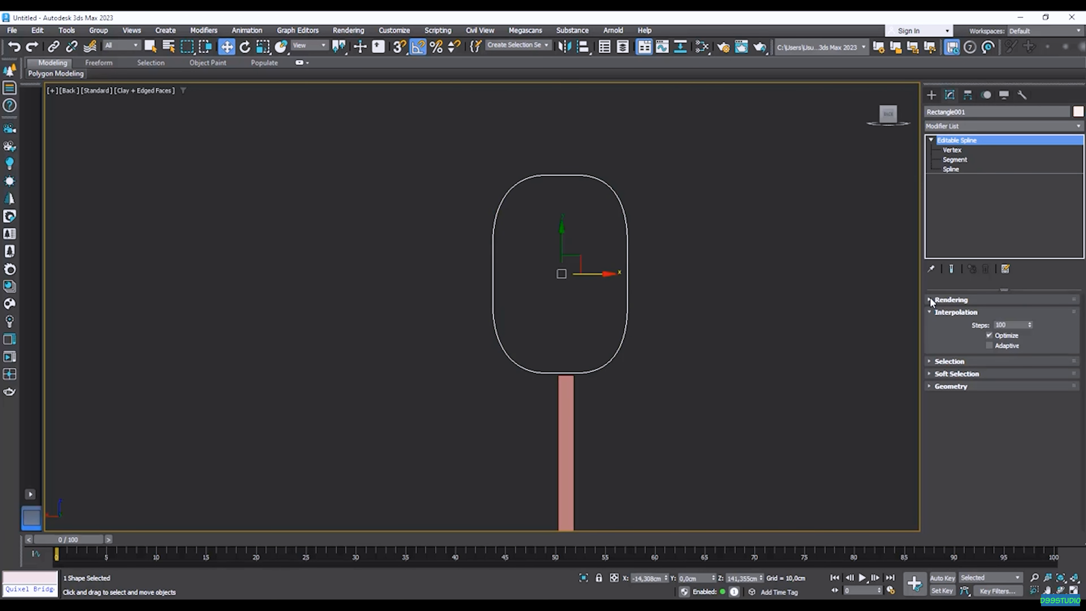
# - Enable viewport rendering for the link with a radial thickness of 2.12 cm
pyautogui.click(931, 300)
pyautogui.click(964, 304)
pyautogui.moveTo(672, 278); pyautogui.dragTo(679, 286, button='middle')
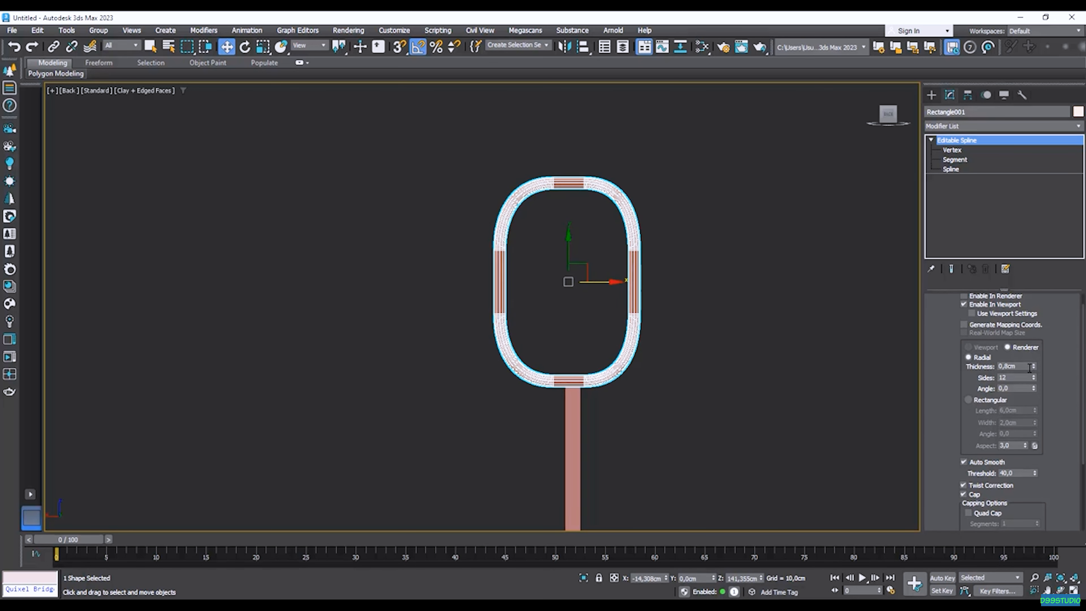
pyautogui.moveTo(1034, 367); pyautogui.dragTo(1034, 328)
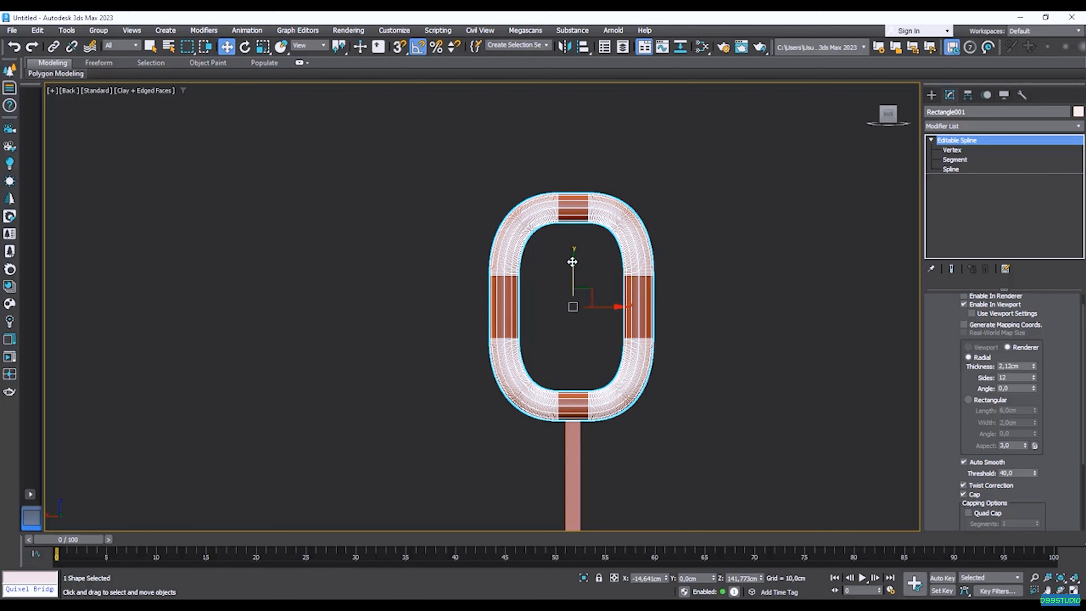
# - Copy the link upward to interlock with the first and rotate the copy 90° about the vertical axis
pyautogui.keyDown('shift'); pyautogui.moveTo(572, 262); pyautogui.dragTo(600, 90); pyautogui.keyUp('shift')
pyautogui.click(548, 359)
pyautogui.keyDown('alt'); pyautogui.moveTo(560, 279); pyautogui.dragTo(558, 225, button='middle'); pyautogui.keyUp('alt')
pyautogui.scroll(3, 558, 224)
pyautogui.press('e')
pyautogui.moveTo(550, 235); pyautogui.dragTo(601, 236)
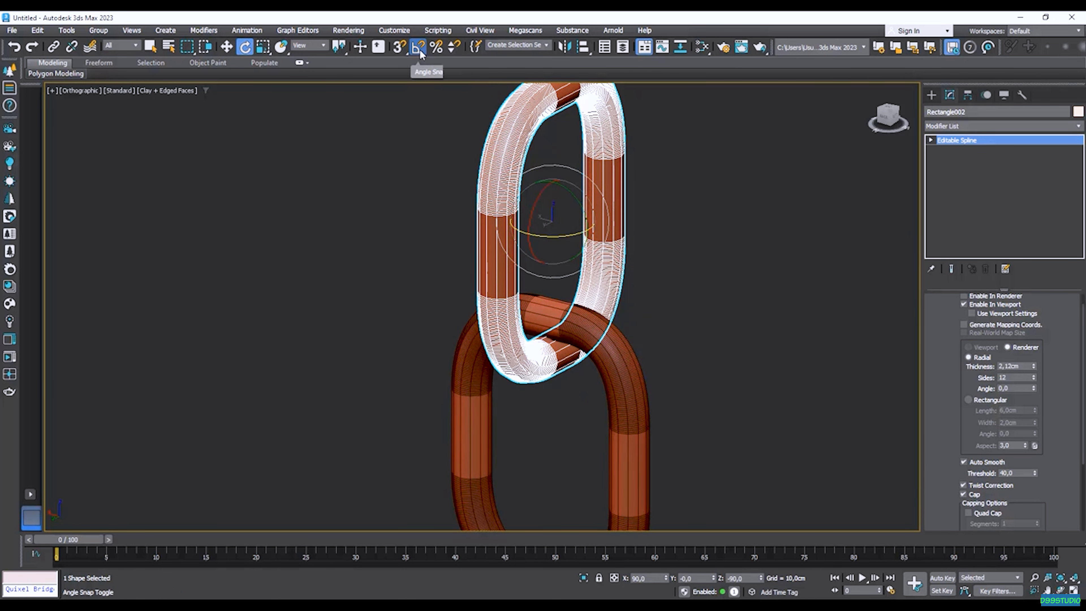
pyautogui.scroll(-3, 624, 235)
pyautogui.keyDown('alt'); pyautogui.moveTo(626, 235); pyautogui.dragTo(793, 137, button='middle'); pyautogui.keyUp('alt')
pyautogui.click(889, 115)
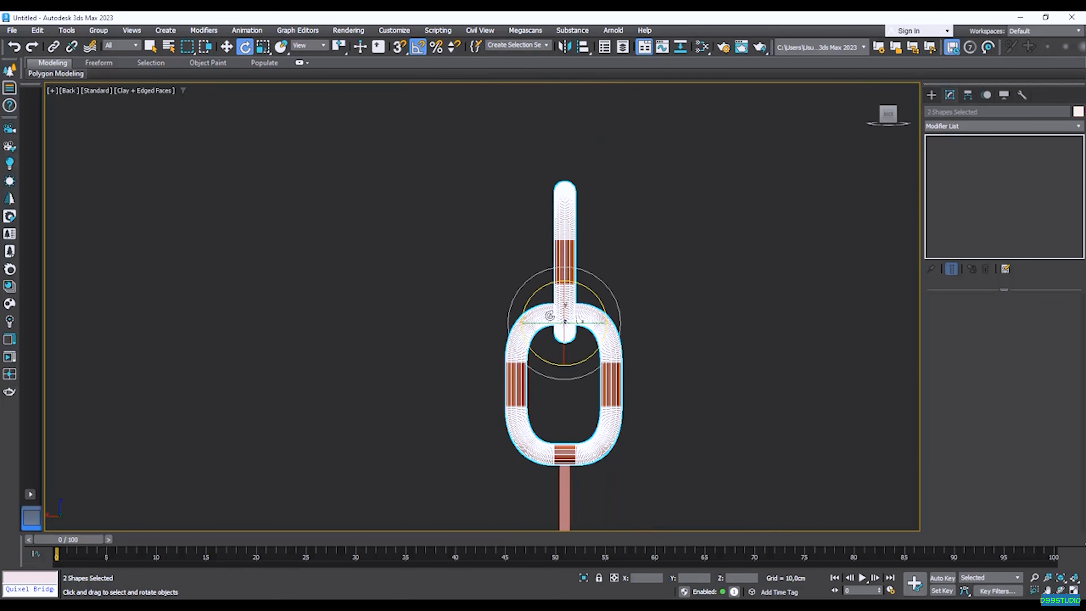
# - Clone the pair of interlocked links upward as 10 instances to form a continuous chain
pyautogui.press('w')
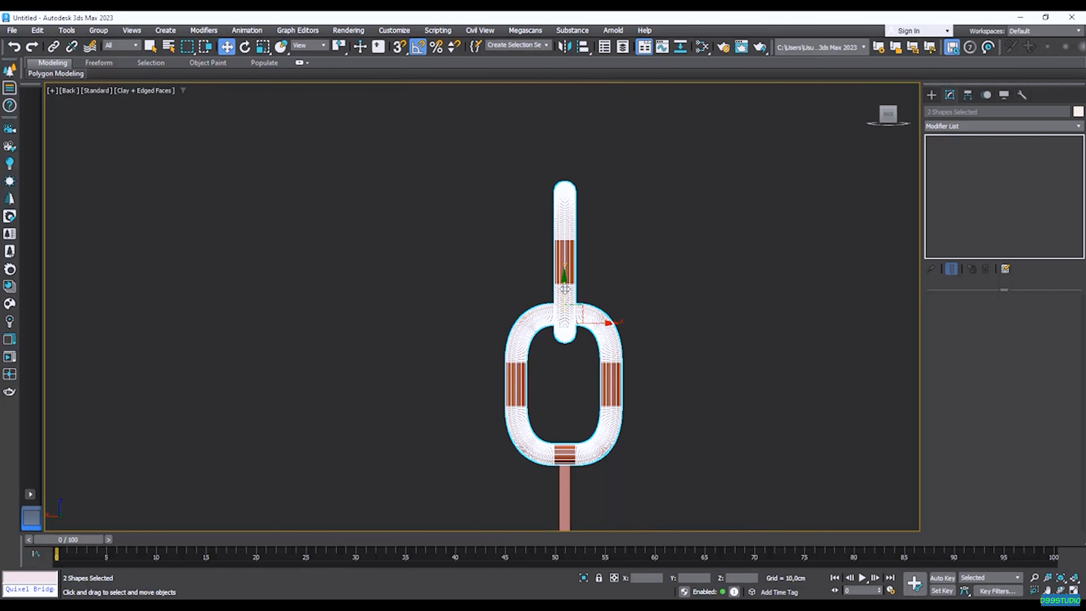
pyautogui.press('F3')
pyautogui.scroll(5, 565, 192)
pyautogui.scroll(-2, 570, 195)
pyautogui.scroll(2, 599, 240)
pyautogui.moveTo(565, 416); pyautogui.dragTo(564, 470)
pyautogui.hotkey('ctrl', 'z')
pyautogui.scroll(-3, 569, 412)
pyautogui.keyDown('shift'); pyautogui.moveTo(570, 403); pyautogui.dragTo(570, 58); pyautogui.keyUp('shift')
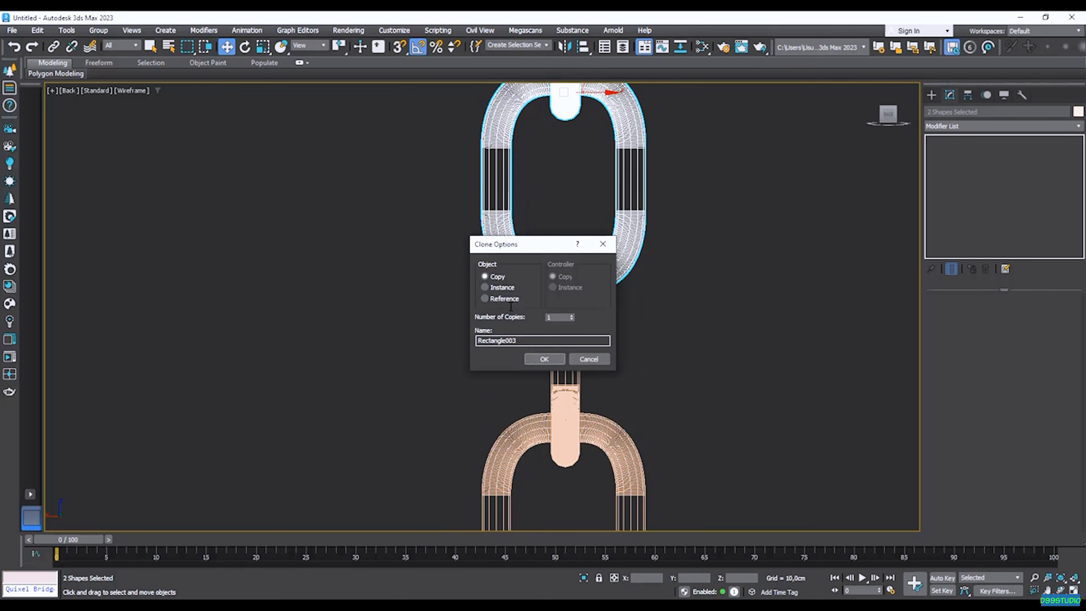
pyautogui.click(504, 288)
pyautogui.doubleClick(550, 317)
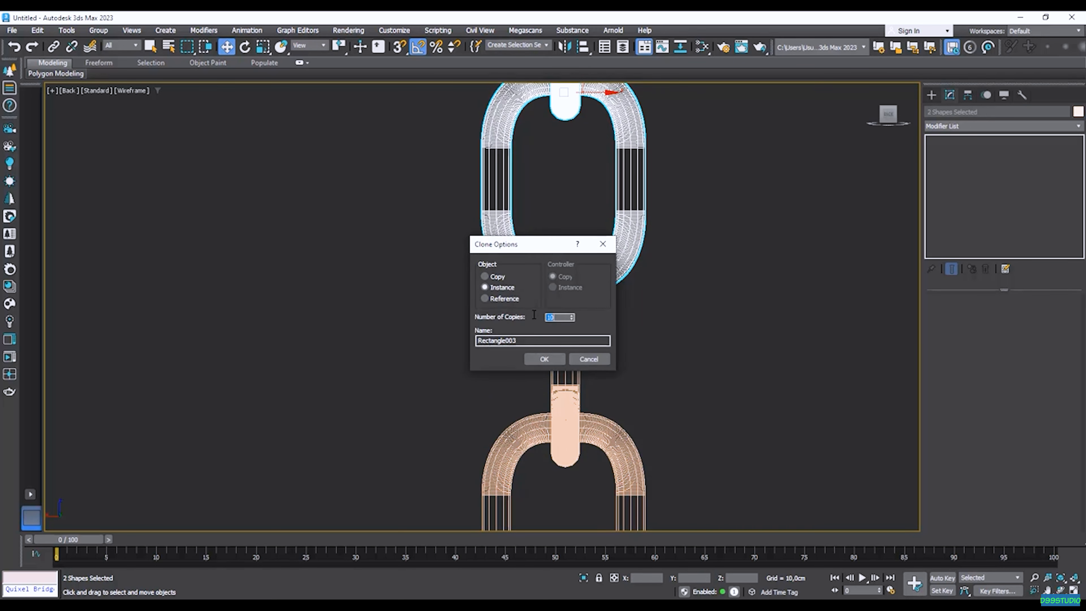
pyautogui.click(551, 359)
pyautogui.scroll(-5, 521, 359)
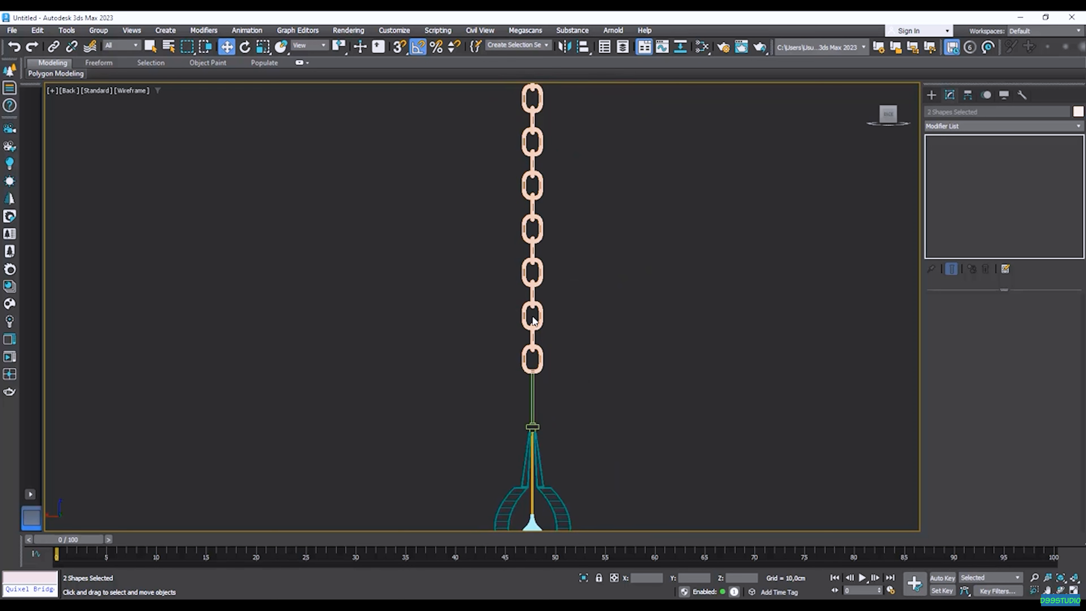
pyautogui.press('F3')
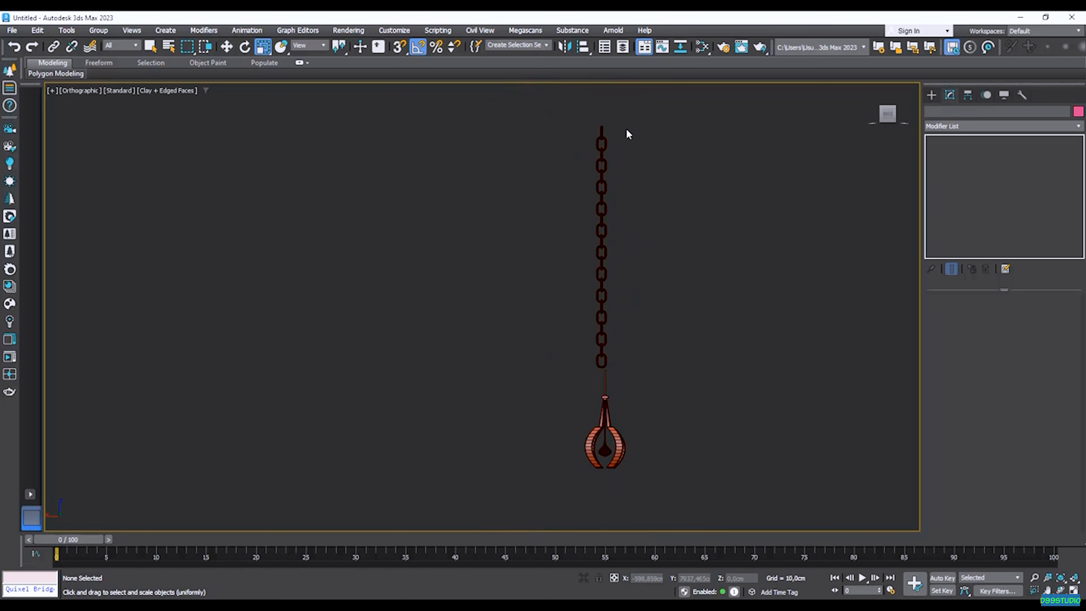
# - Select all chain links and center them over the pendant's post in the top view
pyautogui.moveTo(627, 123); pyautogui.dragTo(562, 363)
pyautogui.keyDown('alt'); pyautogui.moveTo(645, 360); pyautogui.dragTo(653, 411, button='middle'); pyautogui.keyUp('alt')
pyautogui.click(889, 110)
pyautogui.scroll(6, 622, 263)
pyautogui.moveTo(623, 264); pyautogui.dragTo(625, 295, button='middle')
pyautogui.press('w')
pyautogui.moveTo(568, 449); pyautogui.dragTo(565, 246)
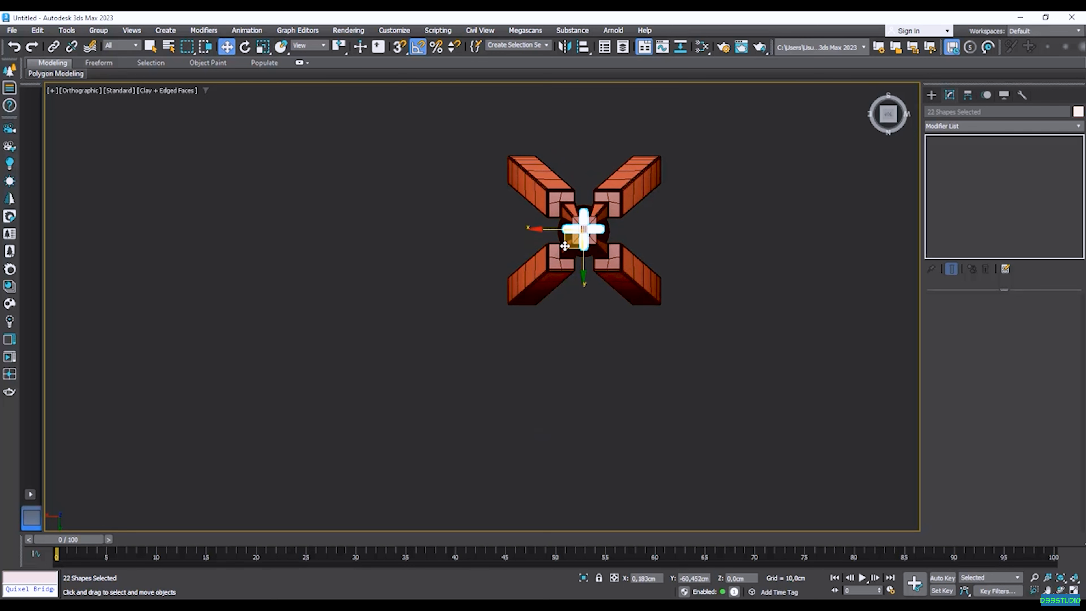
# - Examine the chain, its connection to the post and the ribbed pendant from several angles
pyautogui.scroll(-4, 565, 245)
pyautogui.keyDown('alt'); pyautogui.moveTo(605, 306); pyautogui.dragTo(574, 198, button='middle'); pyautogui.keyUp('alt')
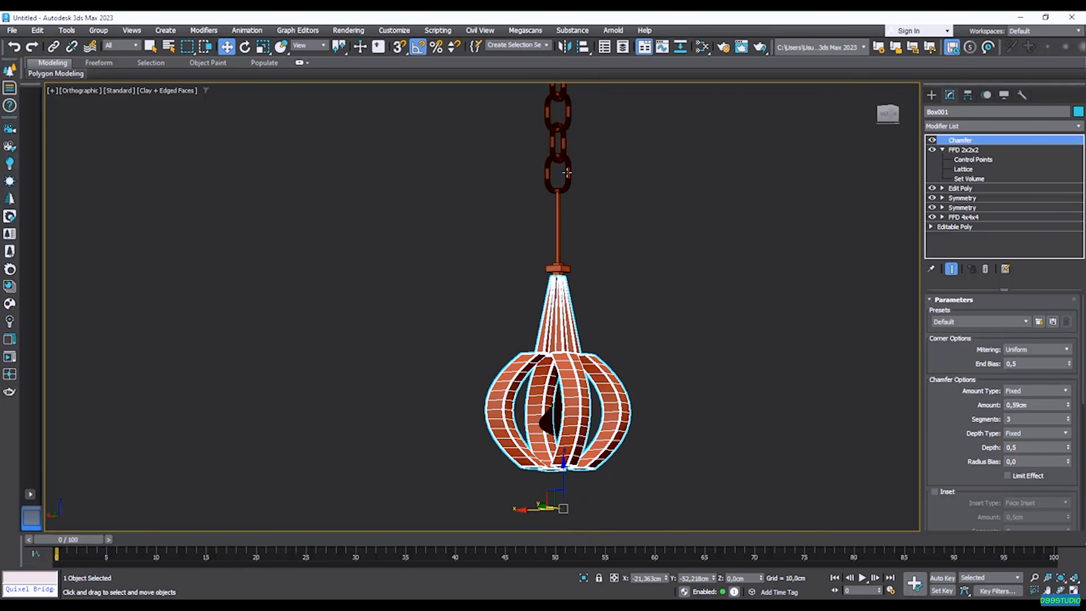
pyautogui.click(577, 177)
pyautogui.click(580, 180)
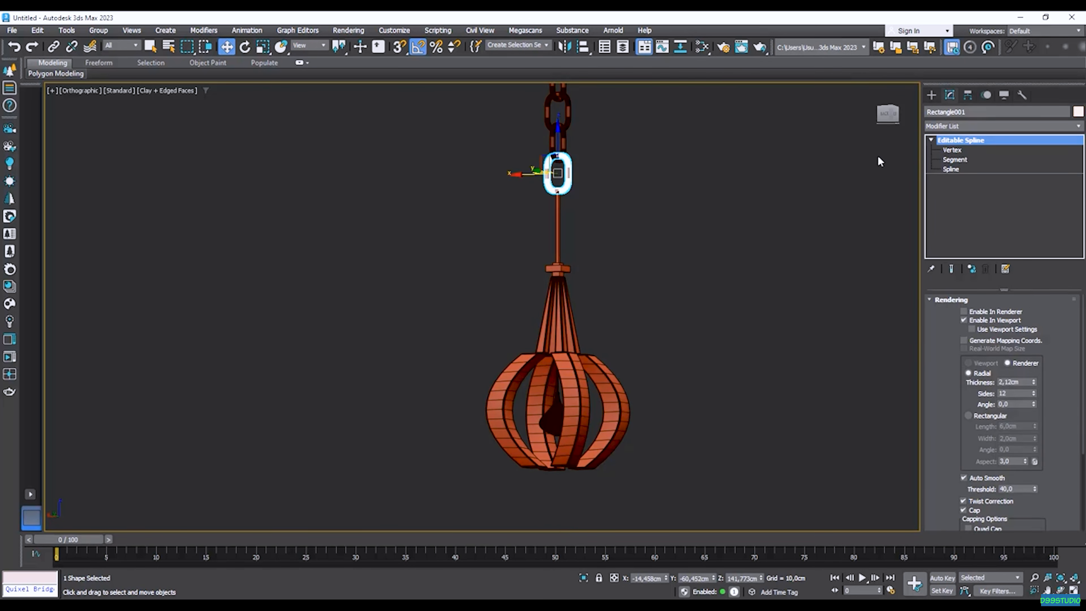
pyautogui.moveTo(579, 205); pyautogui.dragTo(583, 380, button='middle')
pyautogui.moveTo(602, 429); pyautogui.dragTo(575, 253, button='middle')
pyautogui.scroll(3, 570, 232)
pyautogui.scroll(-3, 594, 244)
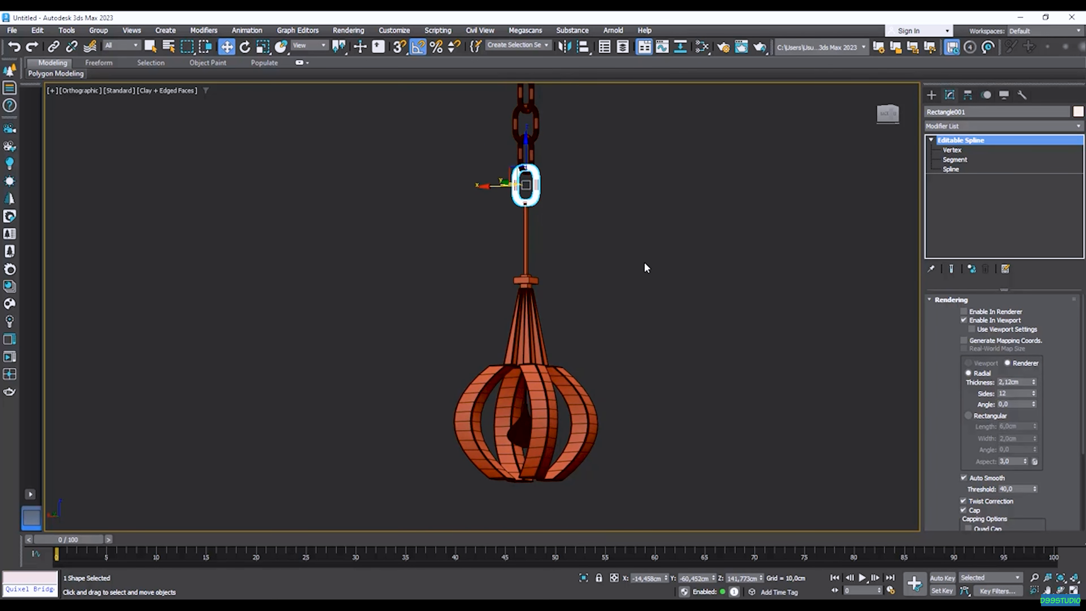
pyautogui.scroll(-2, 570, 291)
pyautogui.keyDown('alt'); pyautogui.moveTo(570, 291); pyautogui.dragTo(584, 263, button='middle'); pyautogui.keyUp('alt')
pyautogui.click(513, 214)
pyautogui.scroll(3, 513, 210)
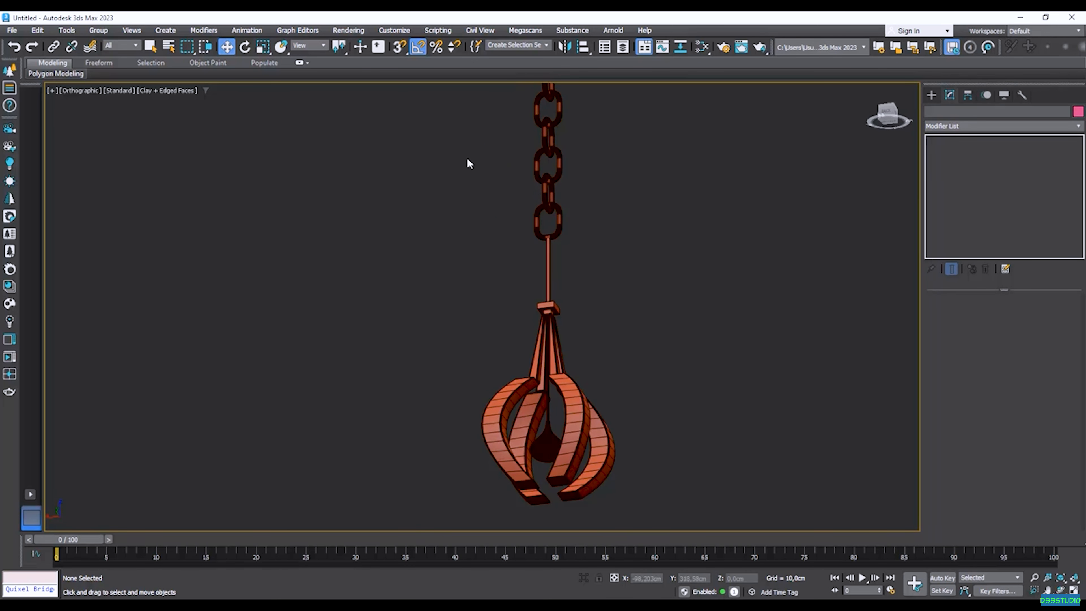
pyautogui.click(601, 428)
pyautogui.click(614, 401)
pyautogui.keyDown('alt'); pyautogui.moveTo(613, 401); pyautogui.dragTo(623, 358, button='middle'); pyautogui.keyUp('alt')
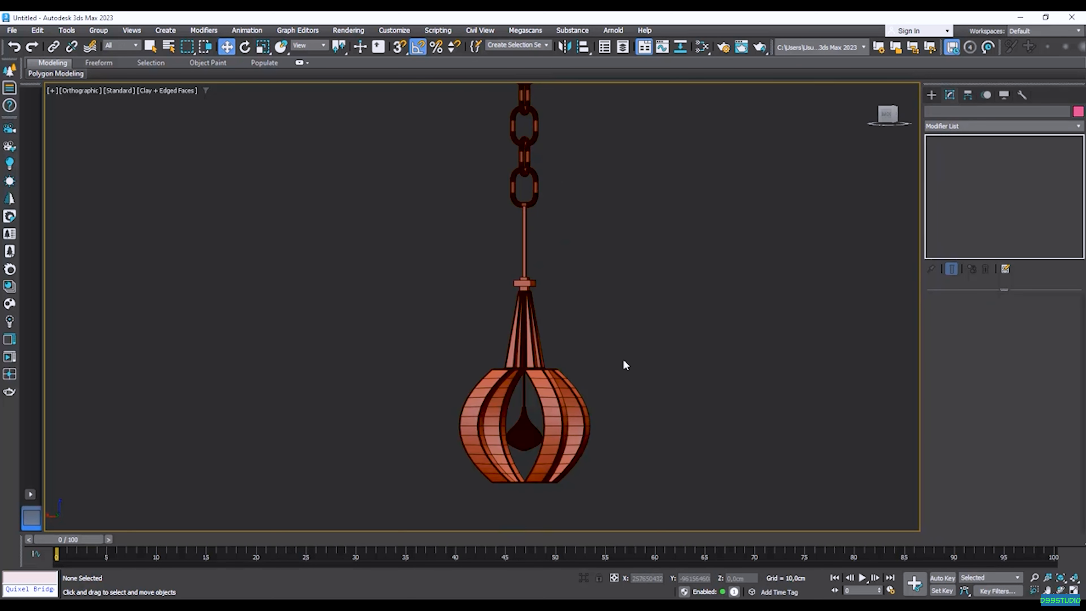